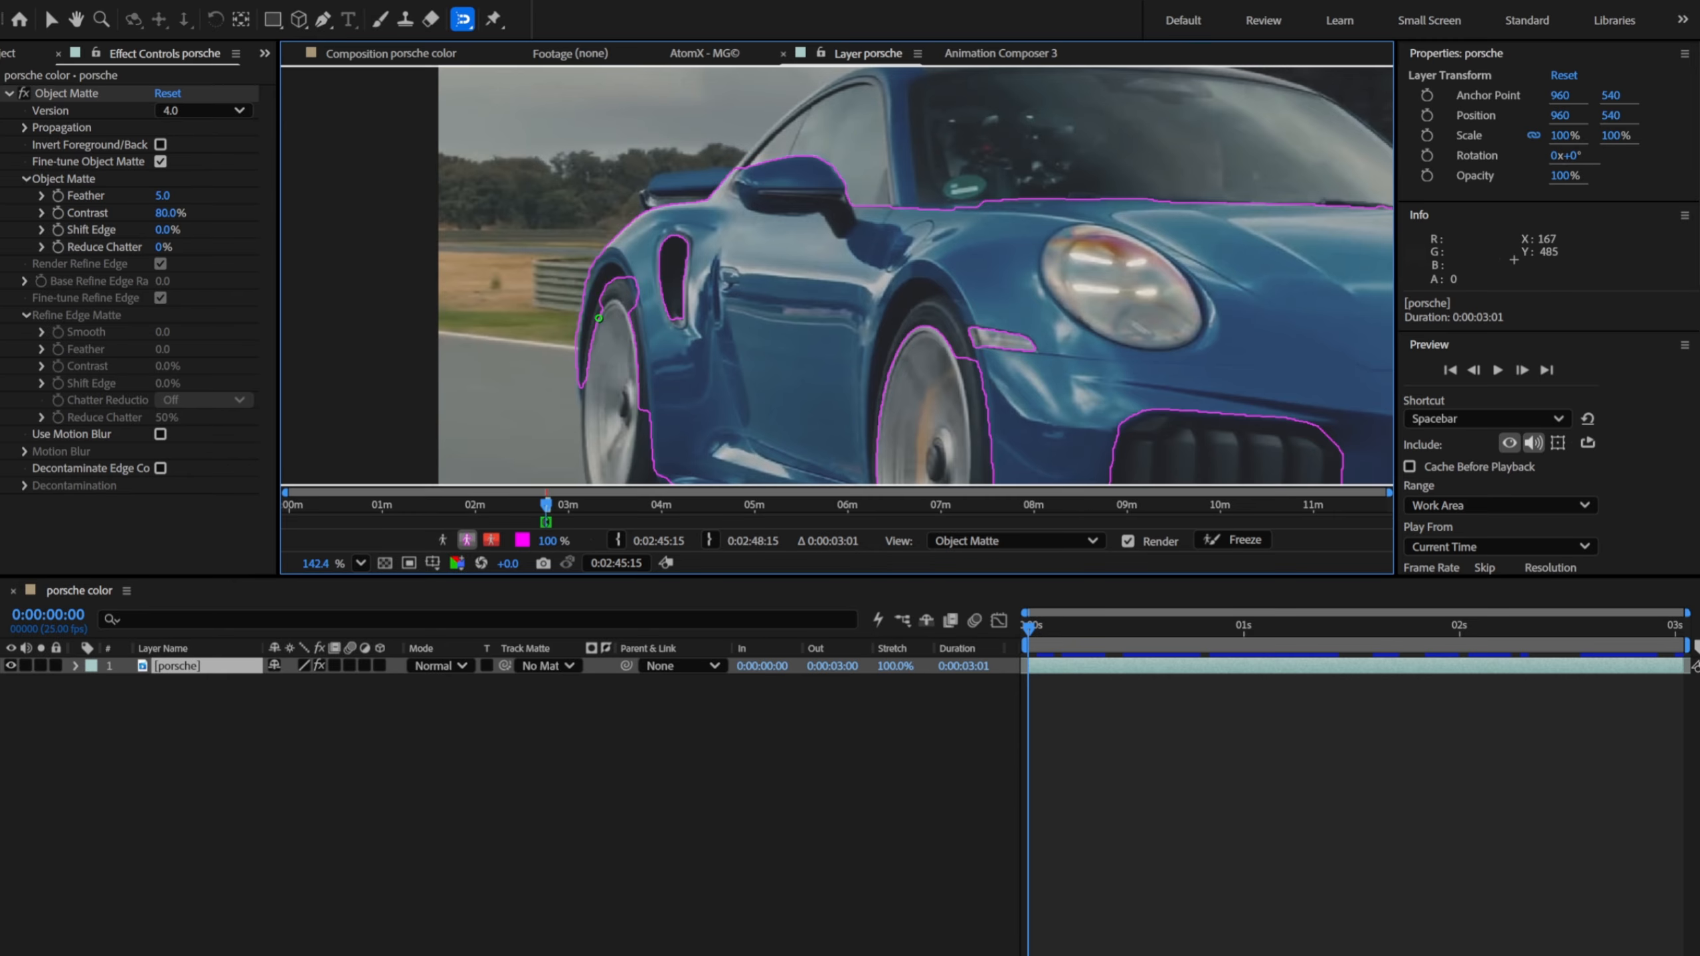
# Step: Refine the Object Matte selection around the car's side window, front grilles and lower bumper corner with matte strokes
pyautogui.scroll(-2, 598, 318)
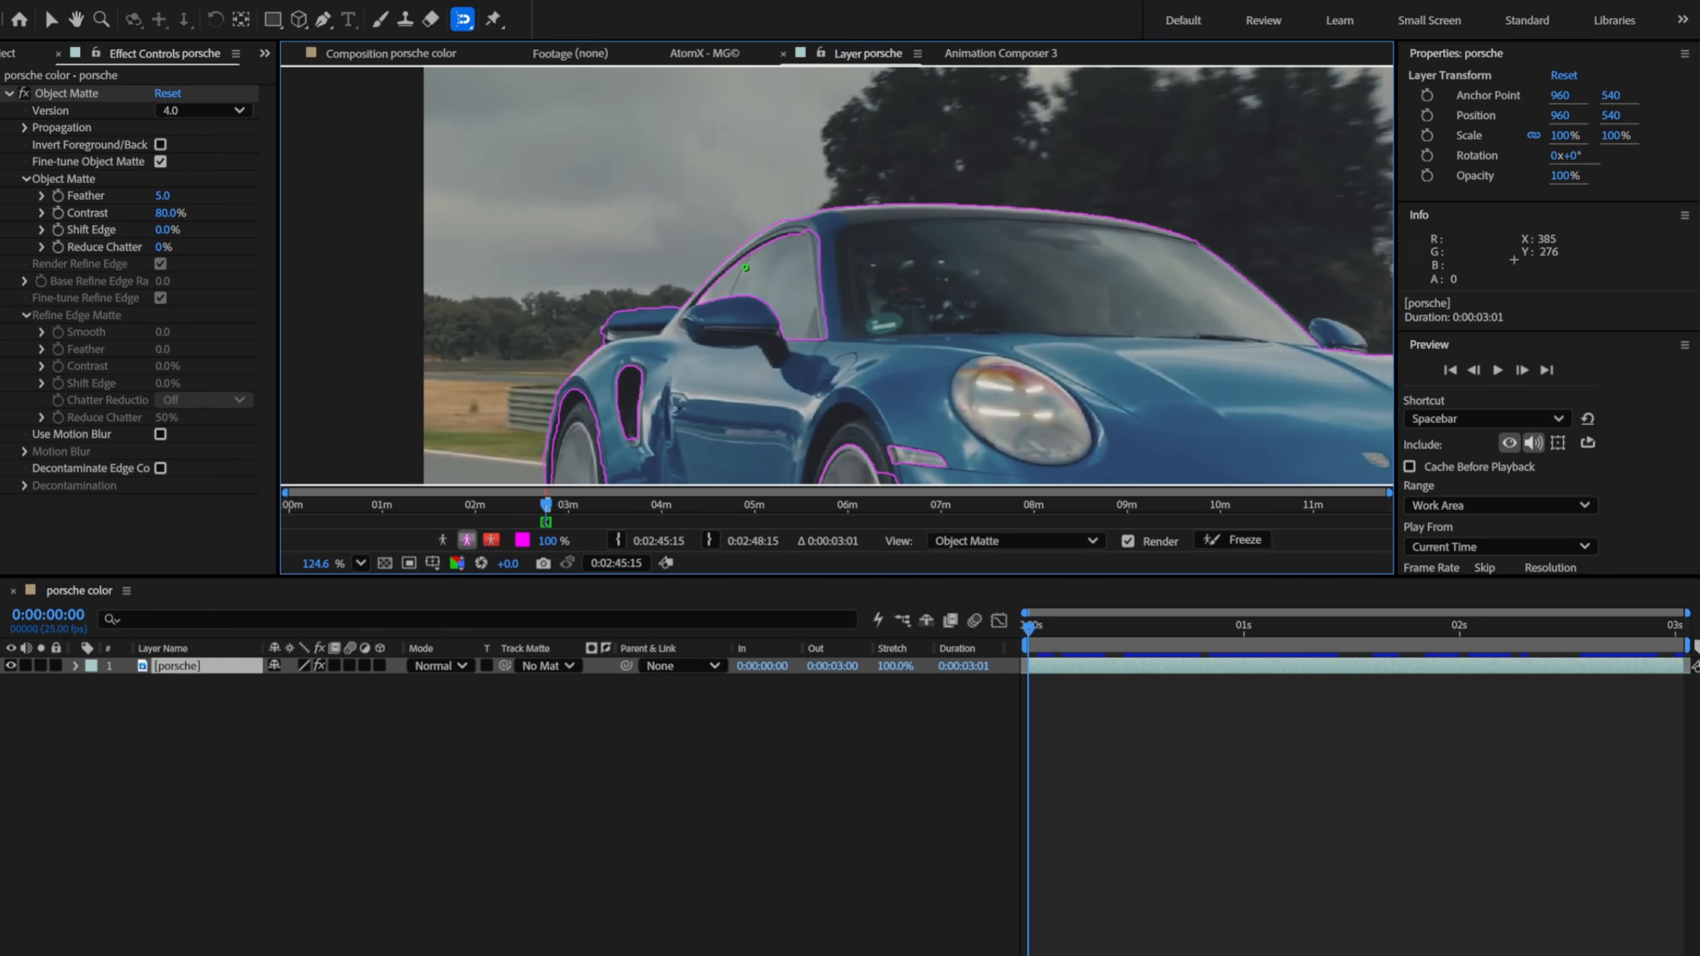
pyautogui.scroll(-1, 800, 264)
pyautogui.scroll(4, 1083, 297)
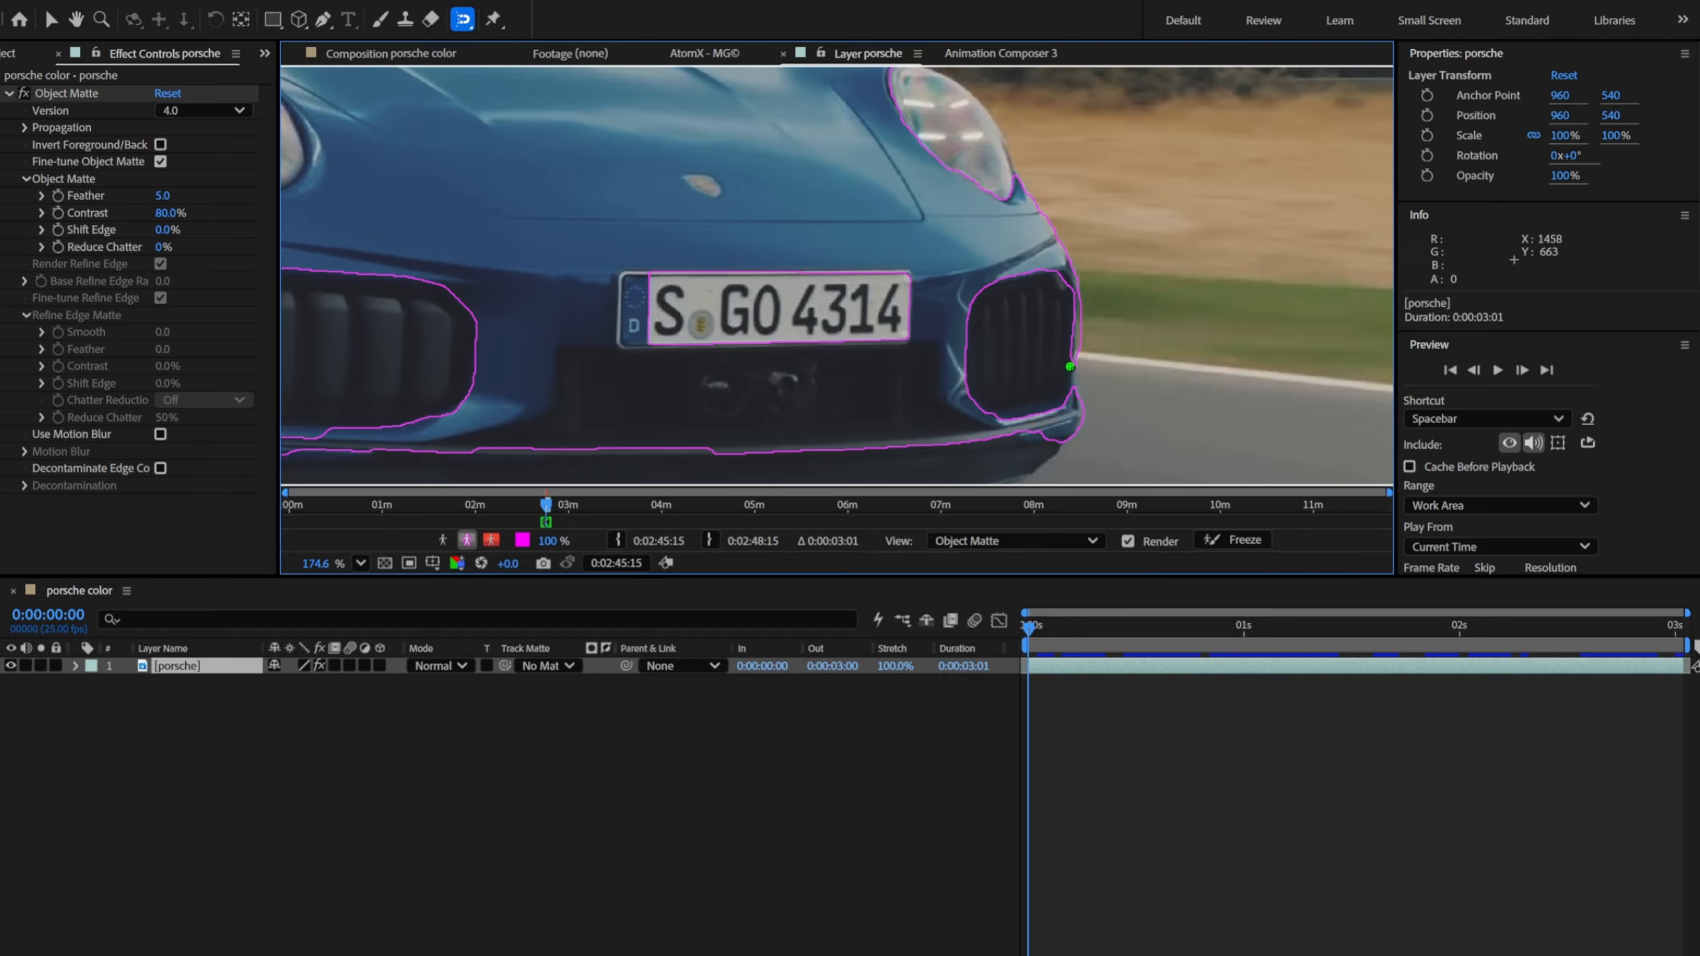
pyautogui.scroll(-3, 870, 302)
pyautogui.scroll(1, 663, 332)
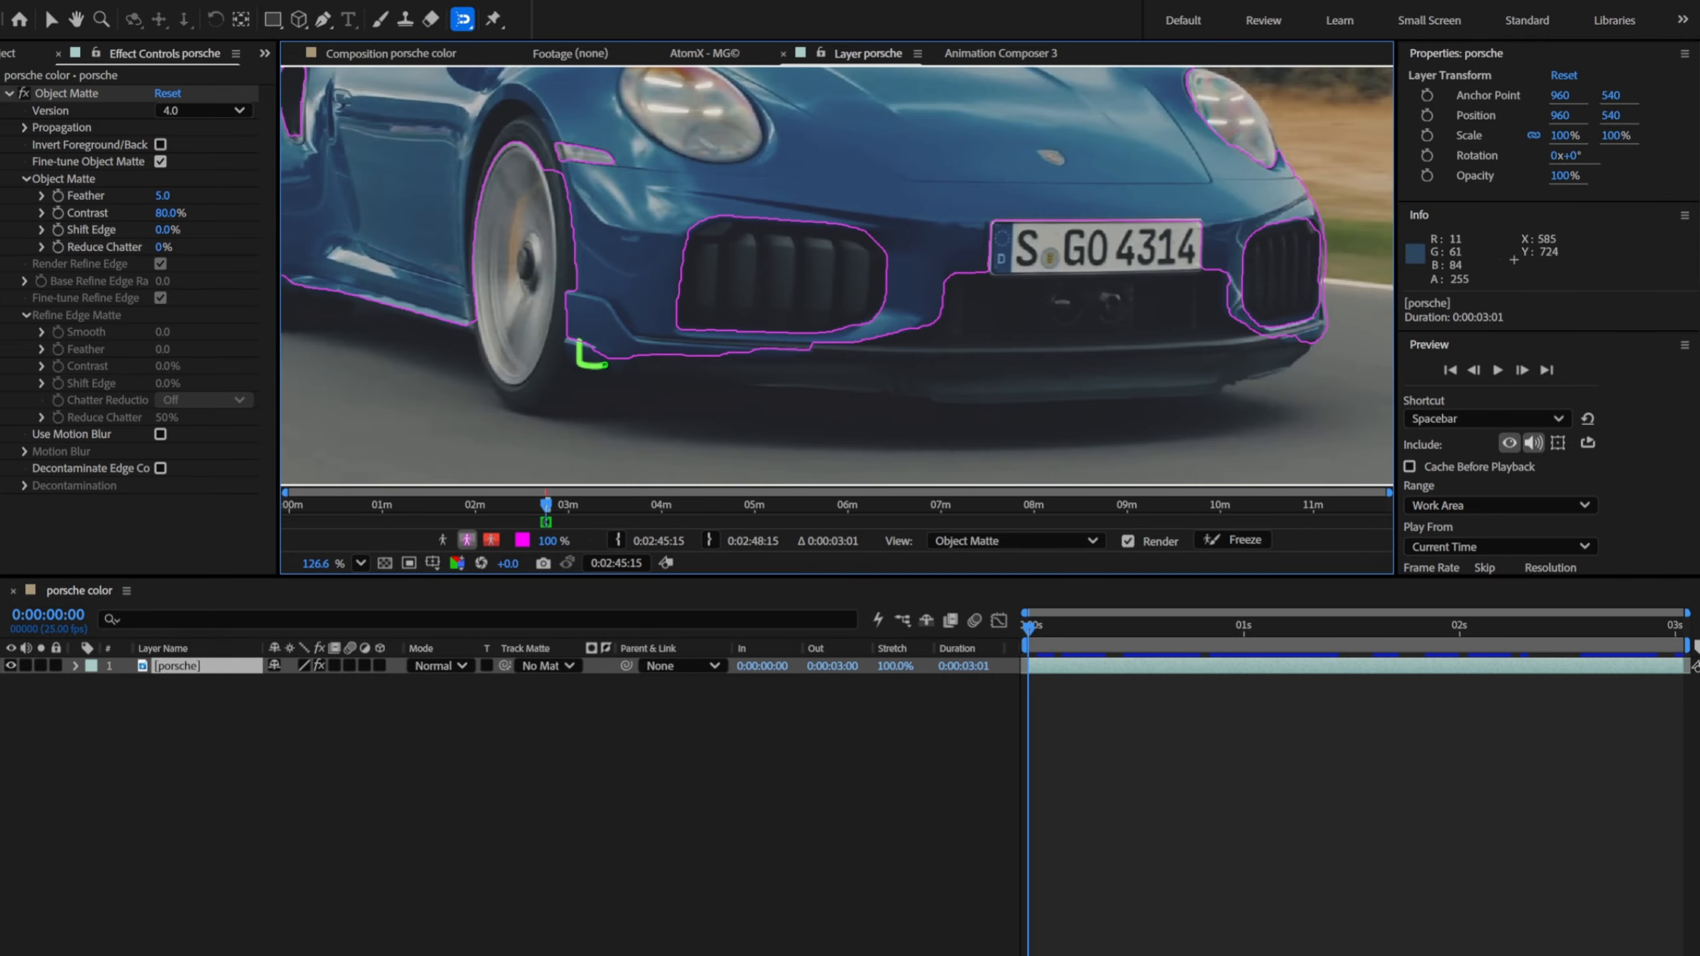
# Step: Add the roof edge and pillar along the windshield to the car's Object Matte selection
pyautogui.scroll(-4, 662, 332)
pyautogui.scroll(5, 690, 240)
pyautogui.moveTo(977, 244); pyautogui.dragTo(1071, 295)
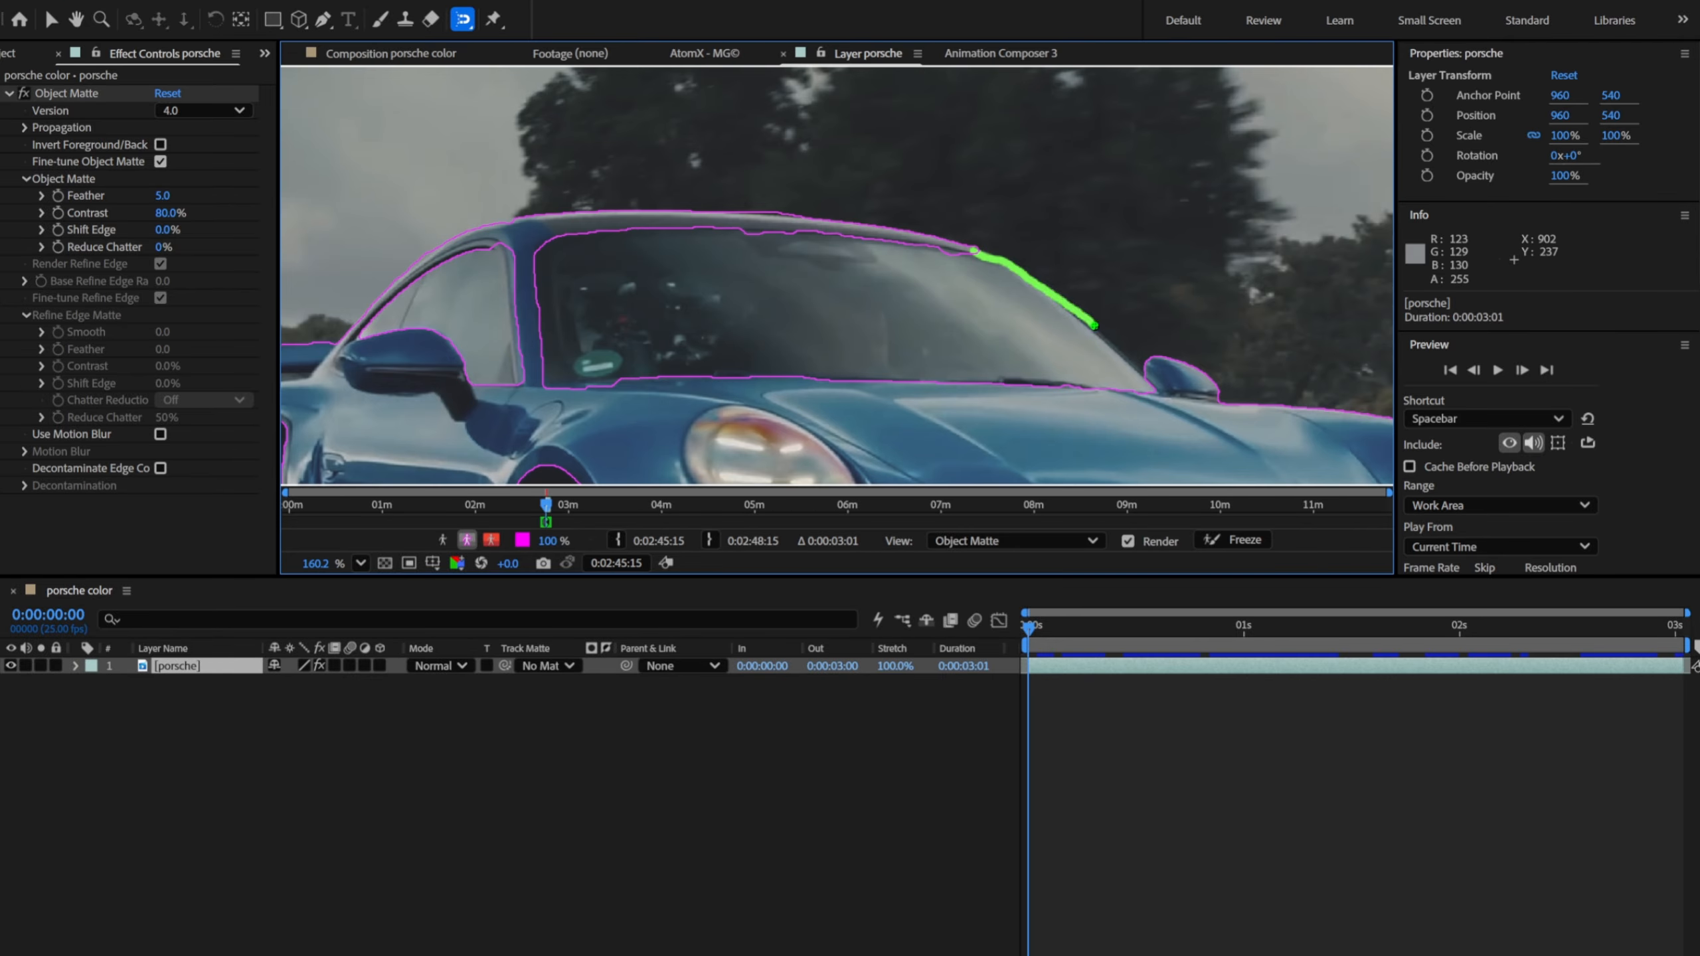
pyautogui.scroll(-1, 856, 271)
pyautogui.moveTo(937, 248); pyautogui.dragTo(969, 261)
pyautogui.scroll(-3, 970, 261)
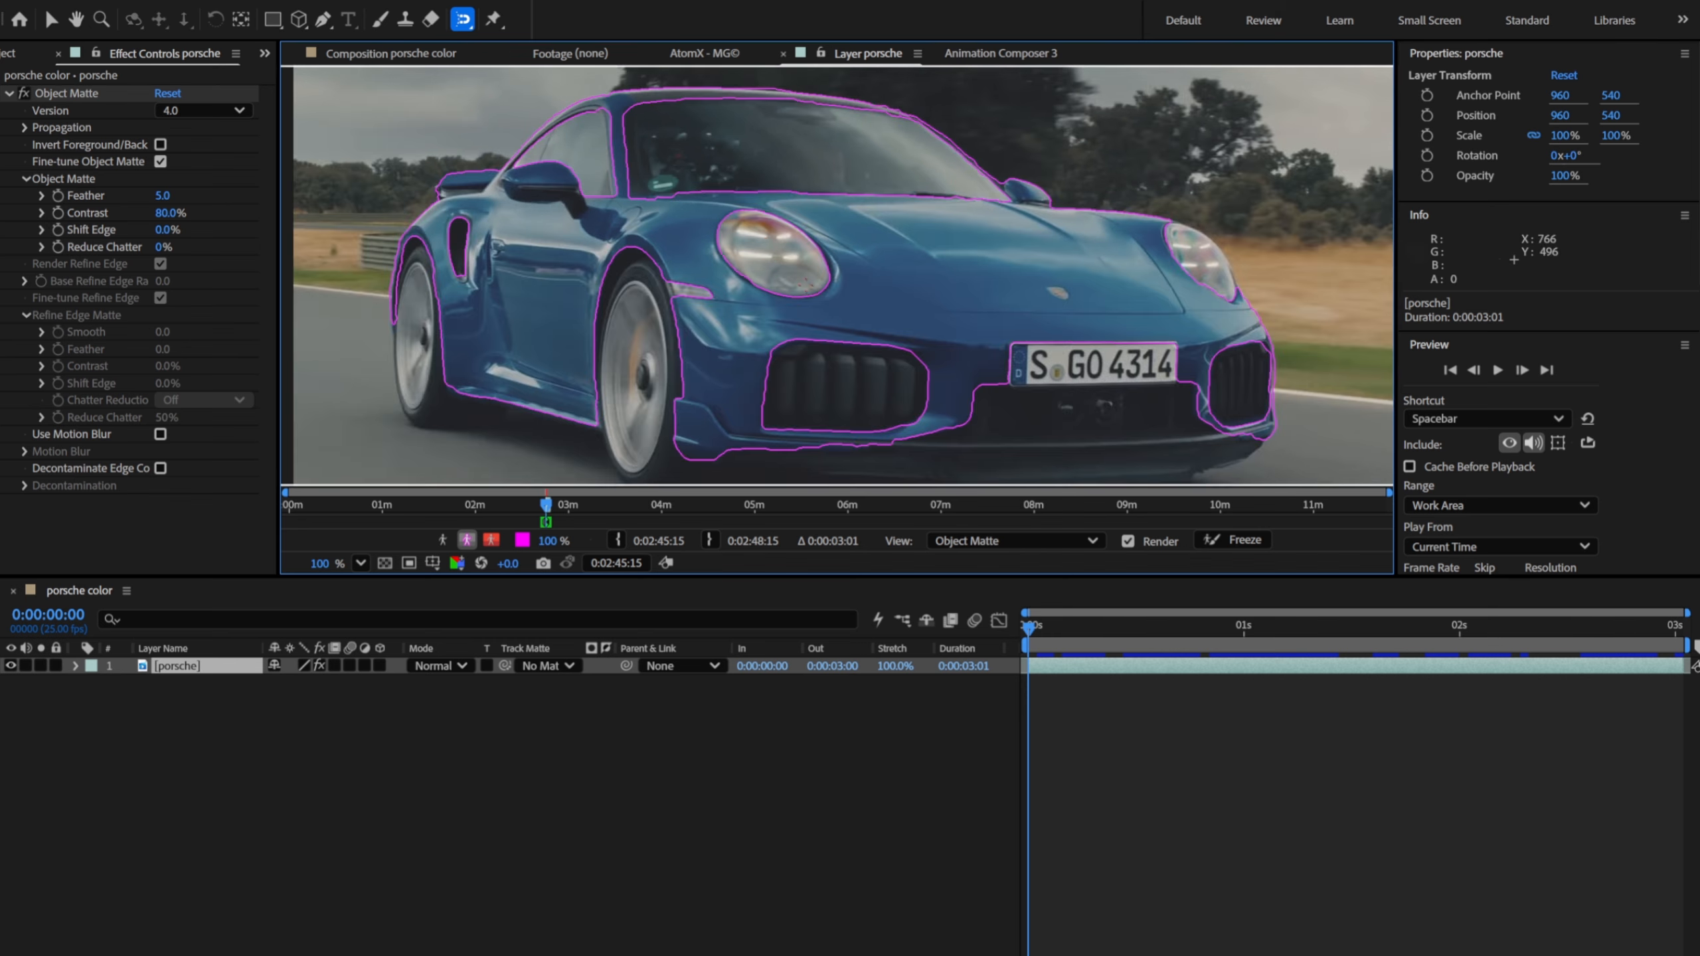
# Step: Advance two frames to check the car matte and freeze its propagation
pyautogui.press('pagedown')
pyautogui.press('pagedown')
pyautogui.click(1245, 546)
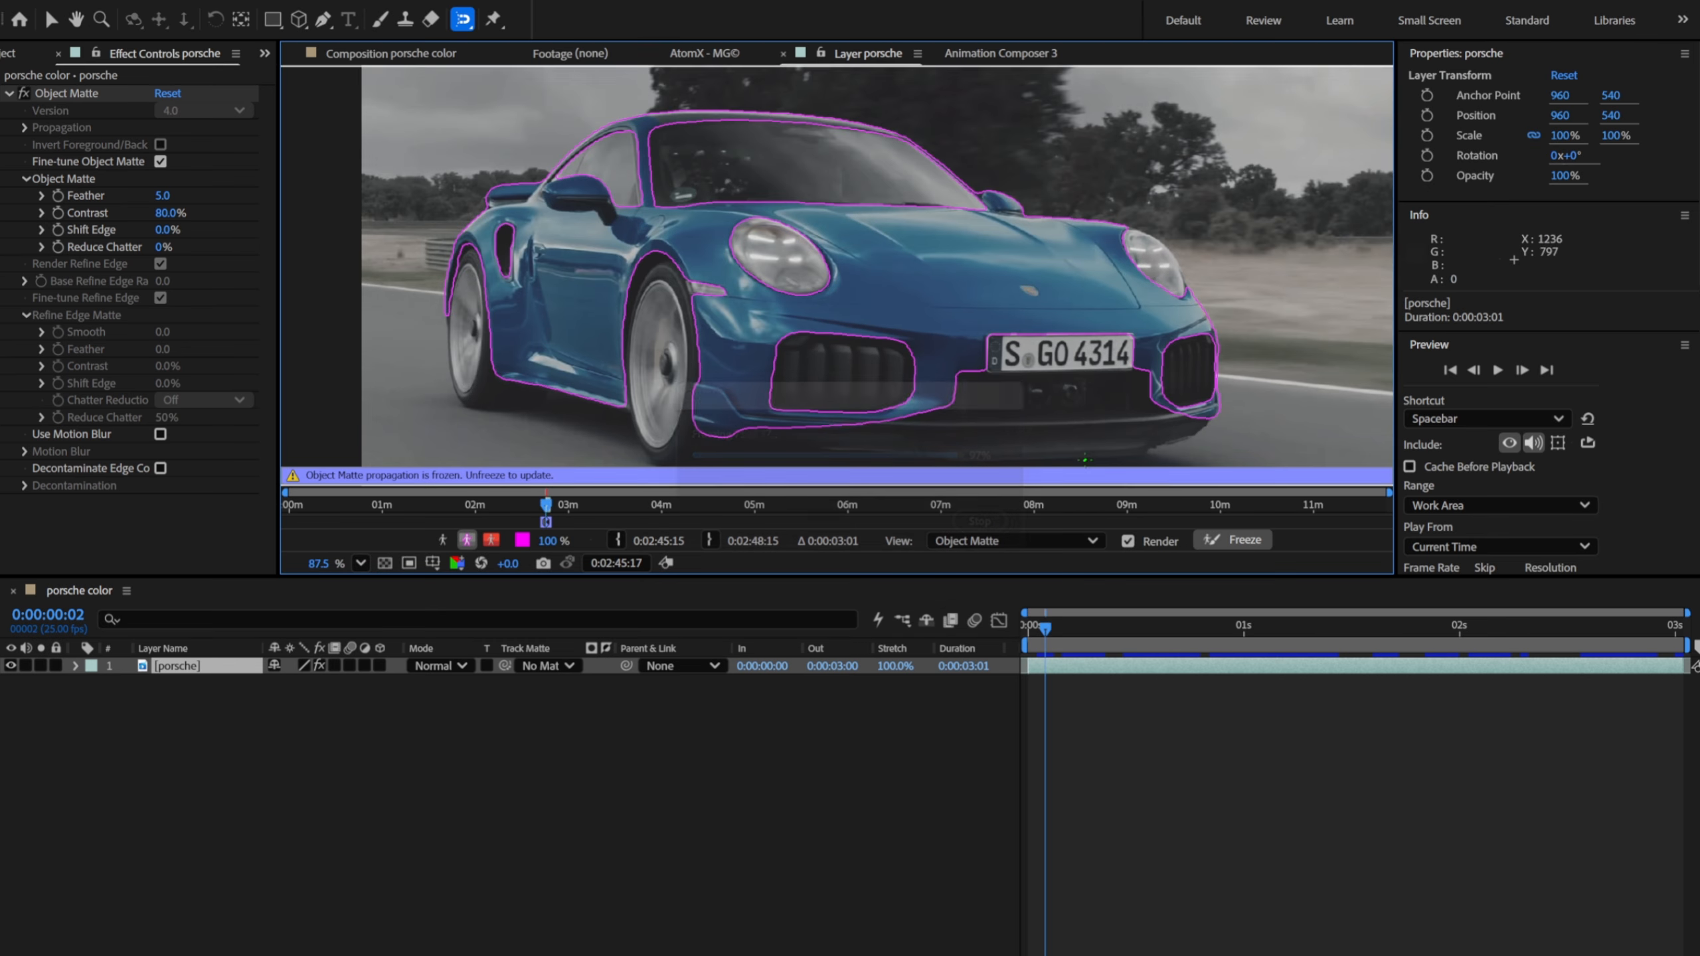
# Step: In the porsche color composition, set the Object Matte's Feather to 20 and Shift Edge to -20%, and preview the cutout
pyautogui.click(425, 54)
pyautogui.moveTo(1048, 630); pyautogui.dragTo(992, 691)
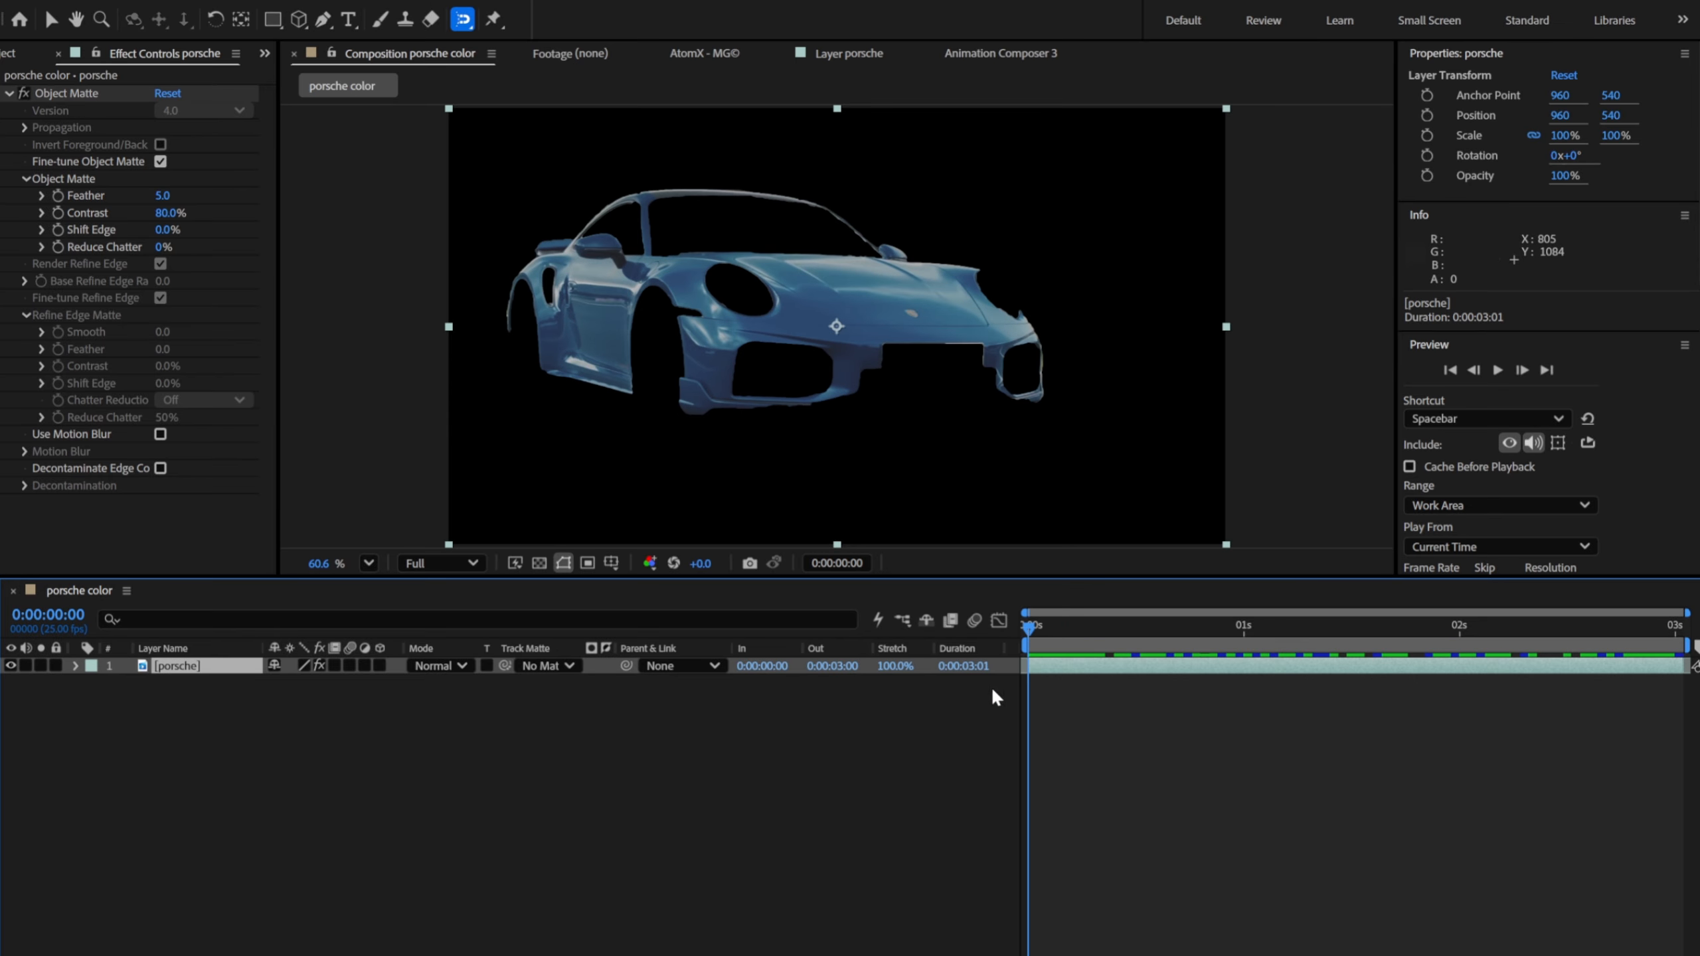
pyautogui.click(1065, 733)
pyautogui.click(1041, 666)
pyautogui.click(163, 195)
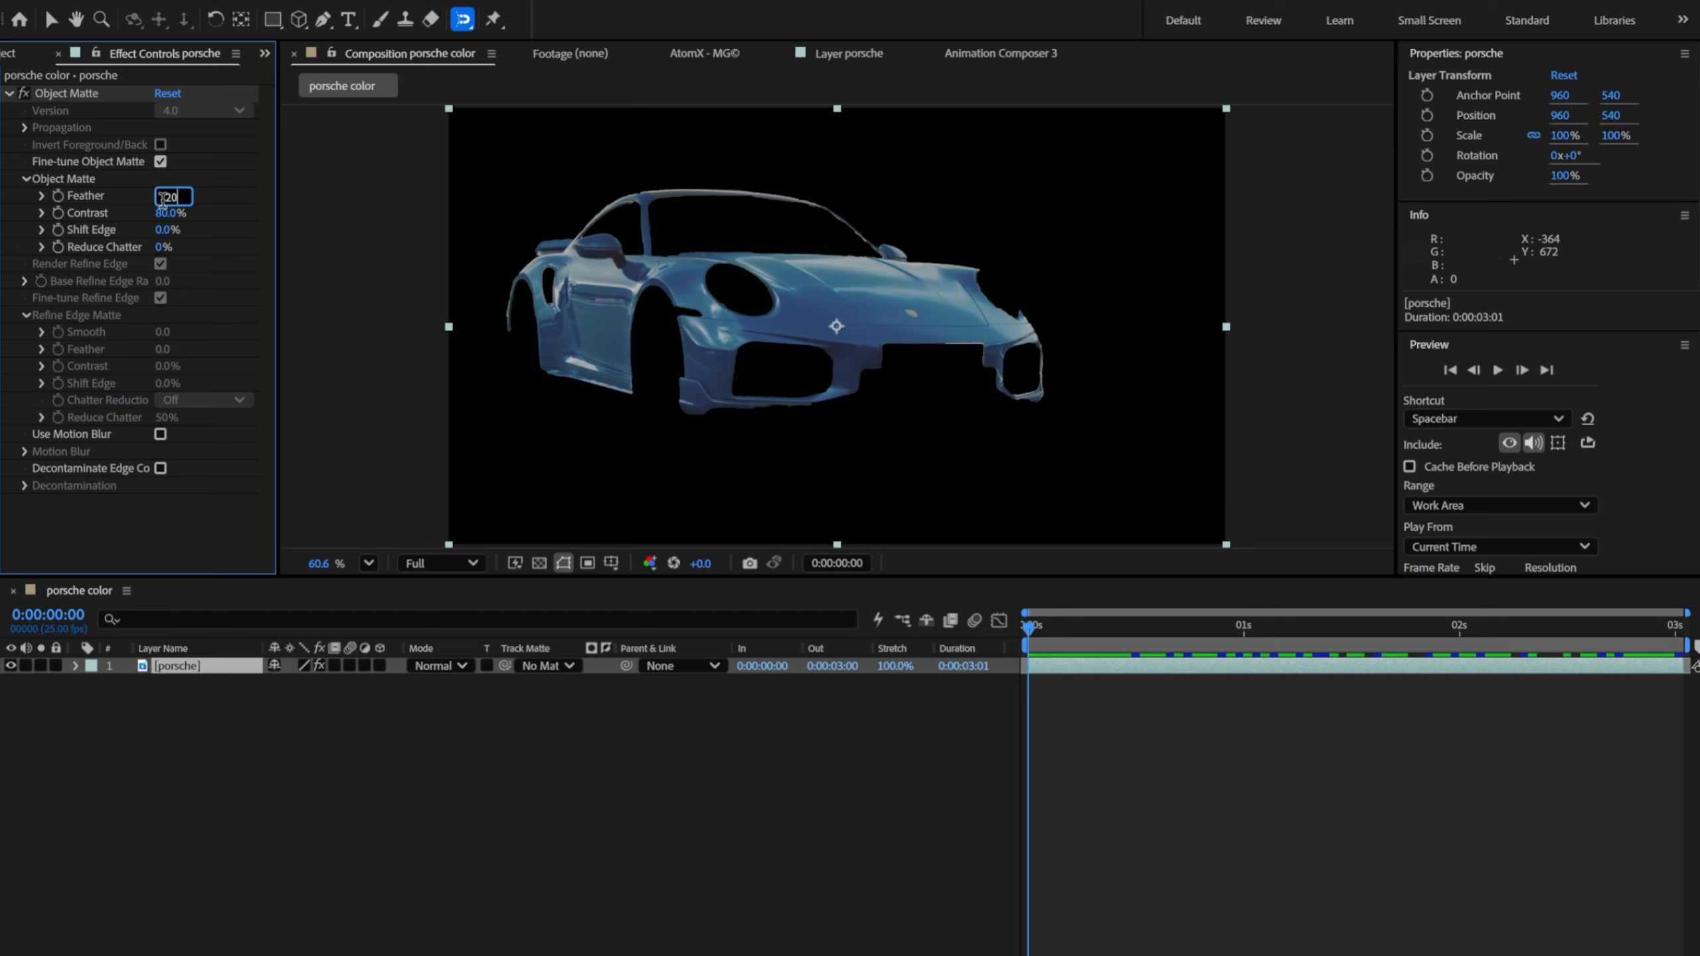
pyautogui.write('20')
pyautogui.click(163, 229)
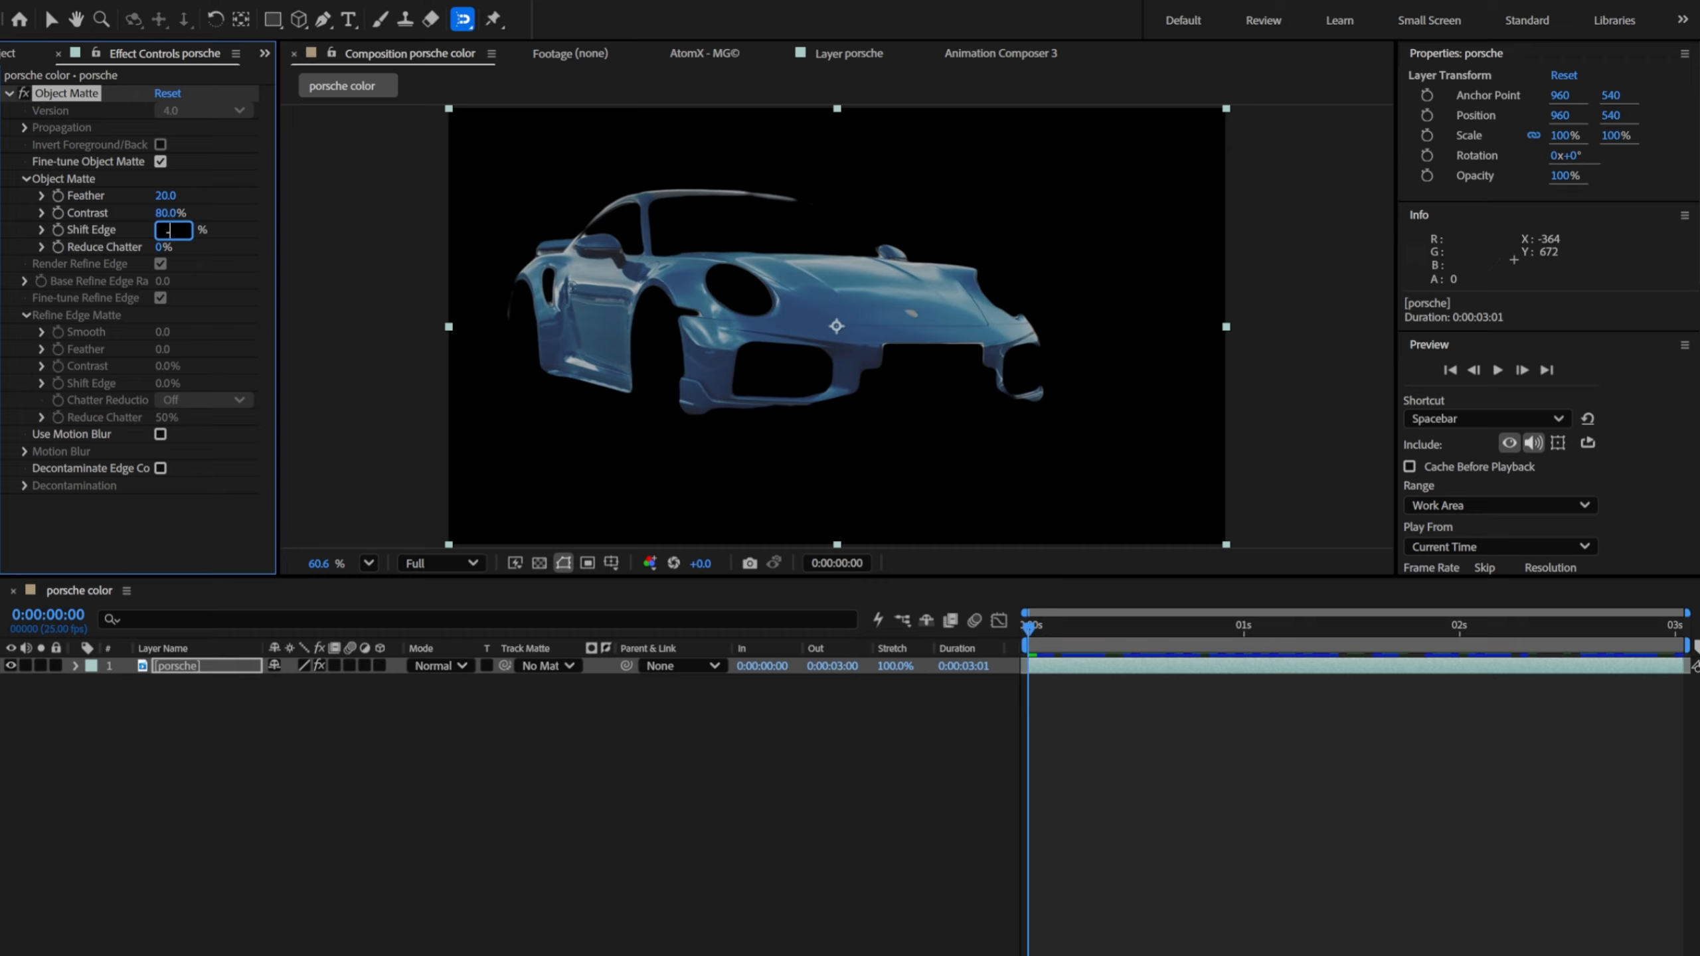
pyautogui.press('Return')
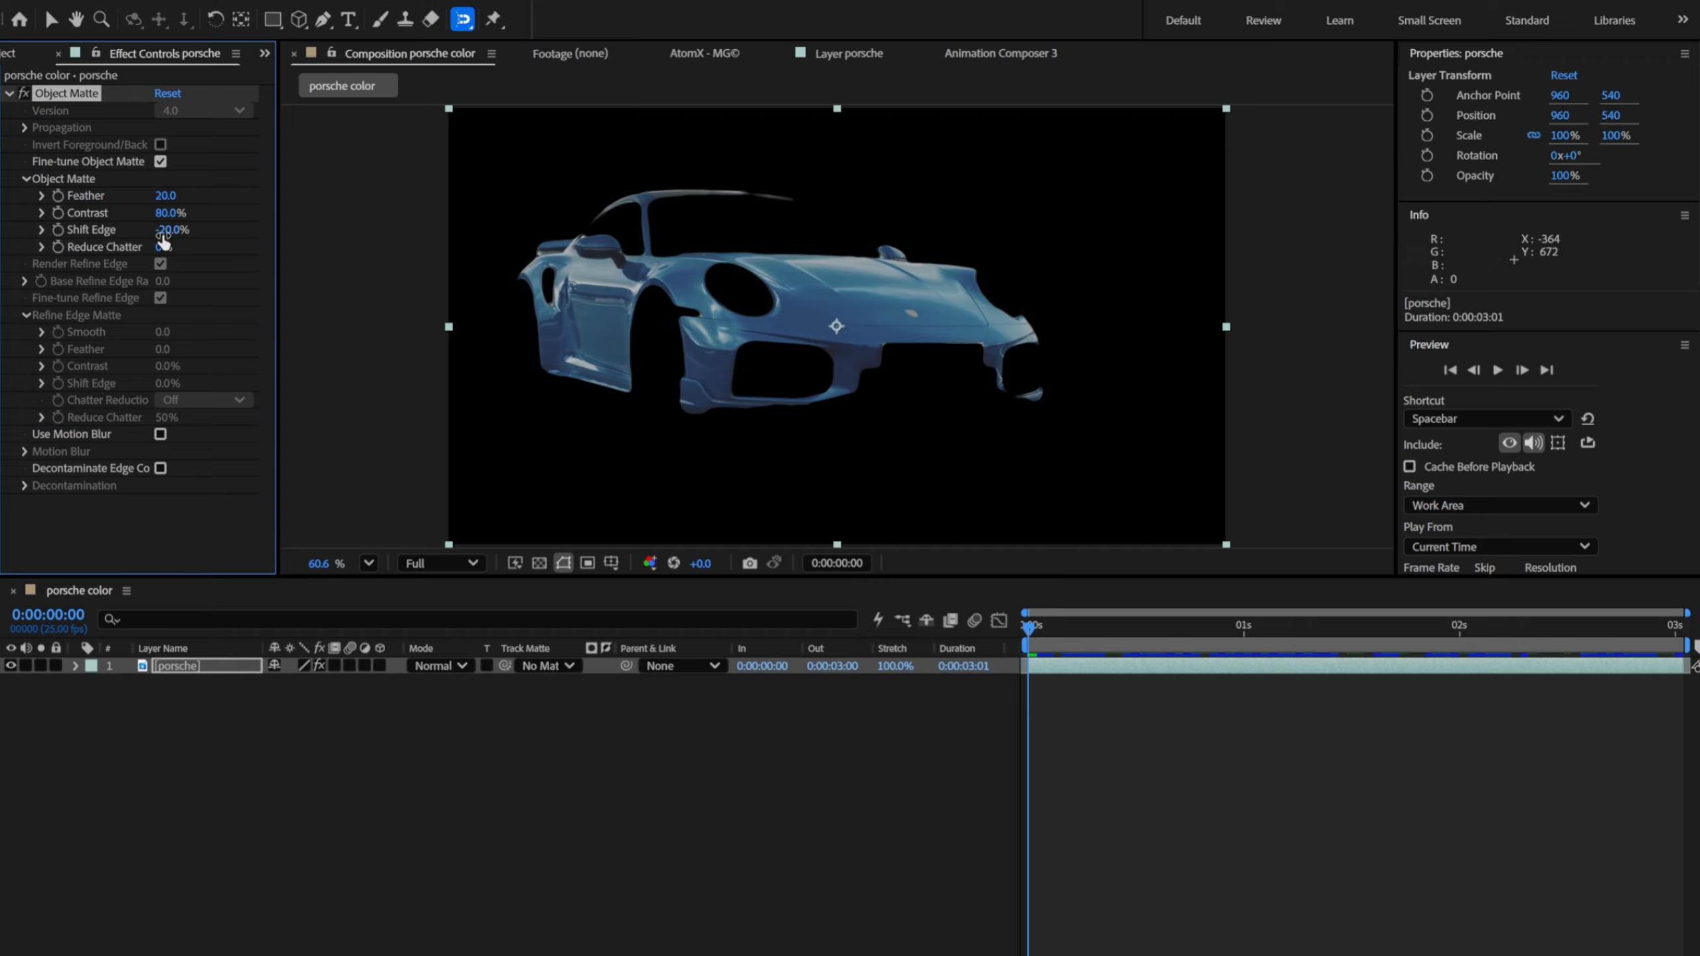
pyautogui.click(747, 683)
pyautogui.press('space')
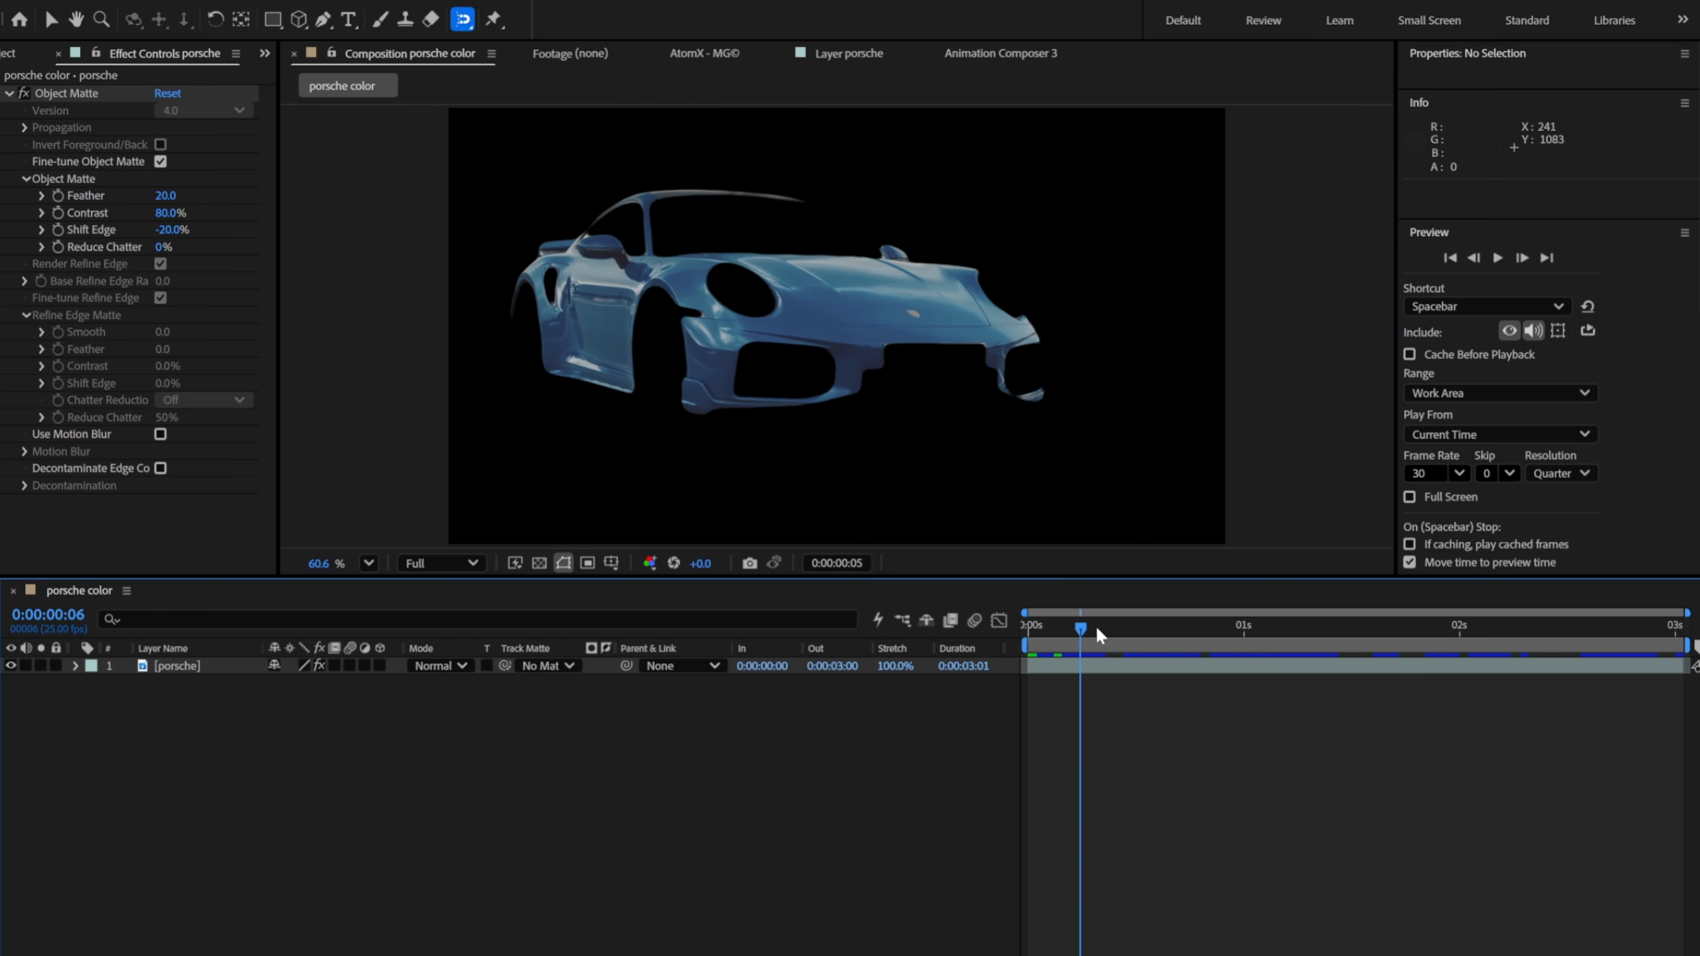
# Step: Duplicate the porsche layer and delete the Object Matte effect from the lower copy
pyautogui.click(1041, 665)
pyautogui.hotkey('ctrl', 'd')
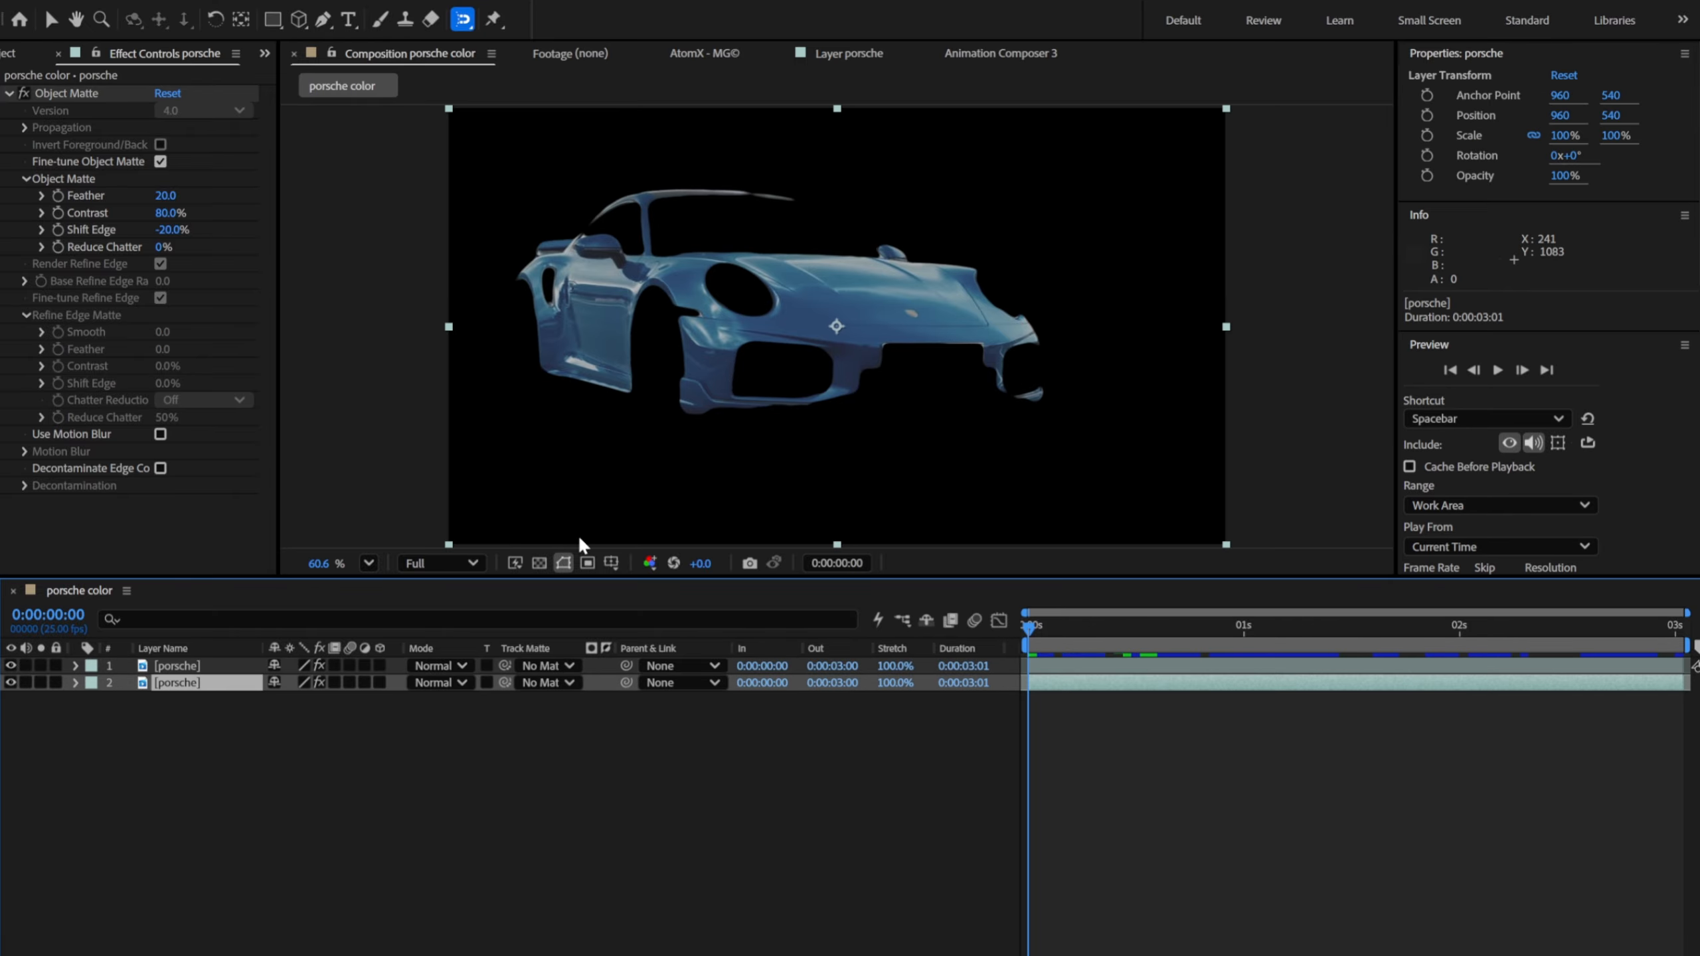
pyautogui.click(75, 96)
pyautogui.press('Delete')
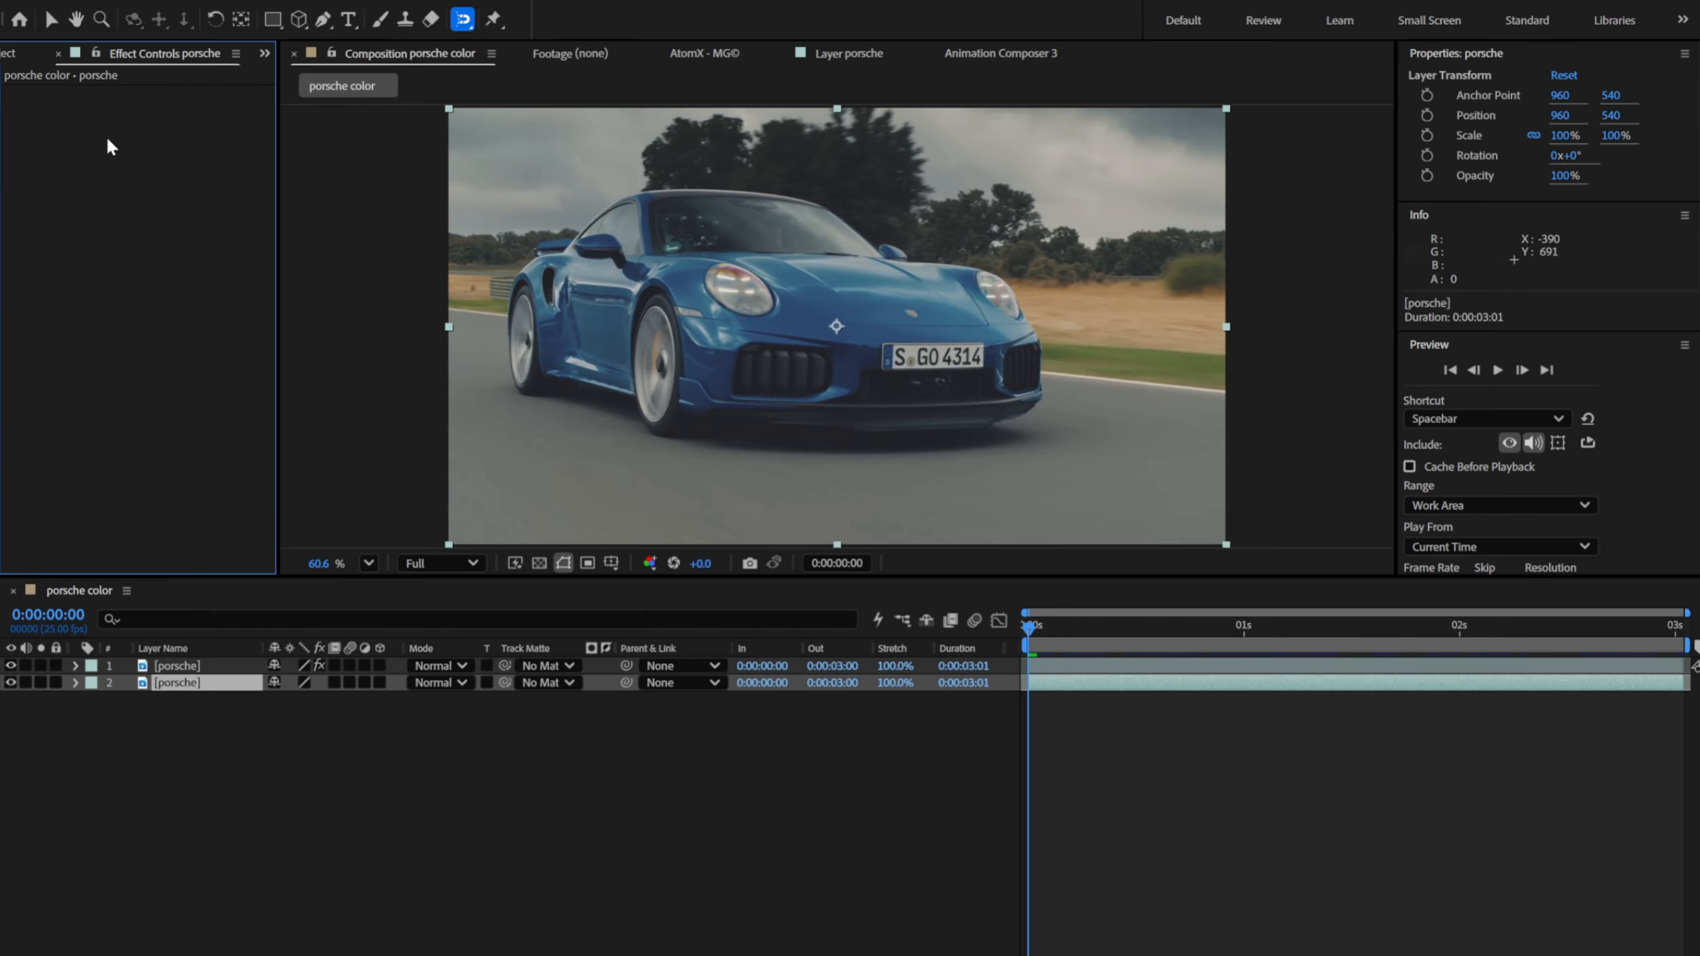
# Step: Duplicate the matted porsche layer and rename the lower of the two matted copies color
pyautogui.click(1042, 665)
pyautogui.hotkey('ctrl', 'd')
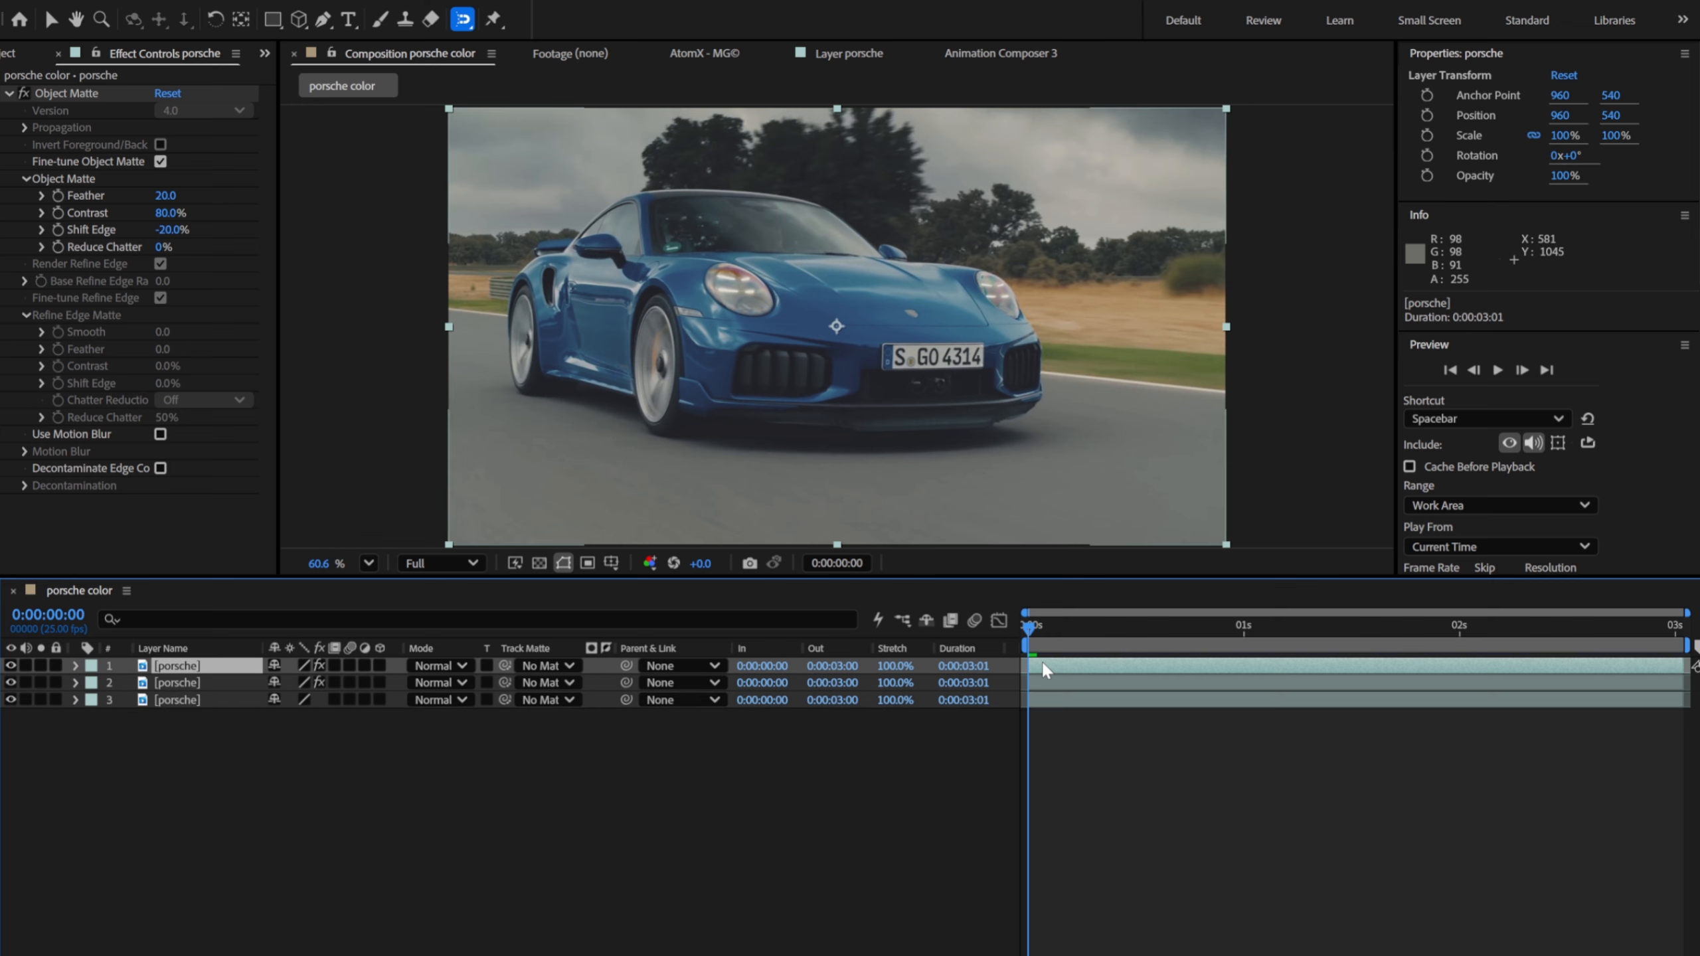
pyautogui.click(217, 682)
pyautogui.rightClick(192, 684)
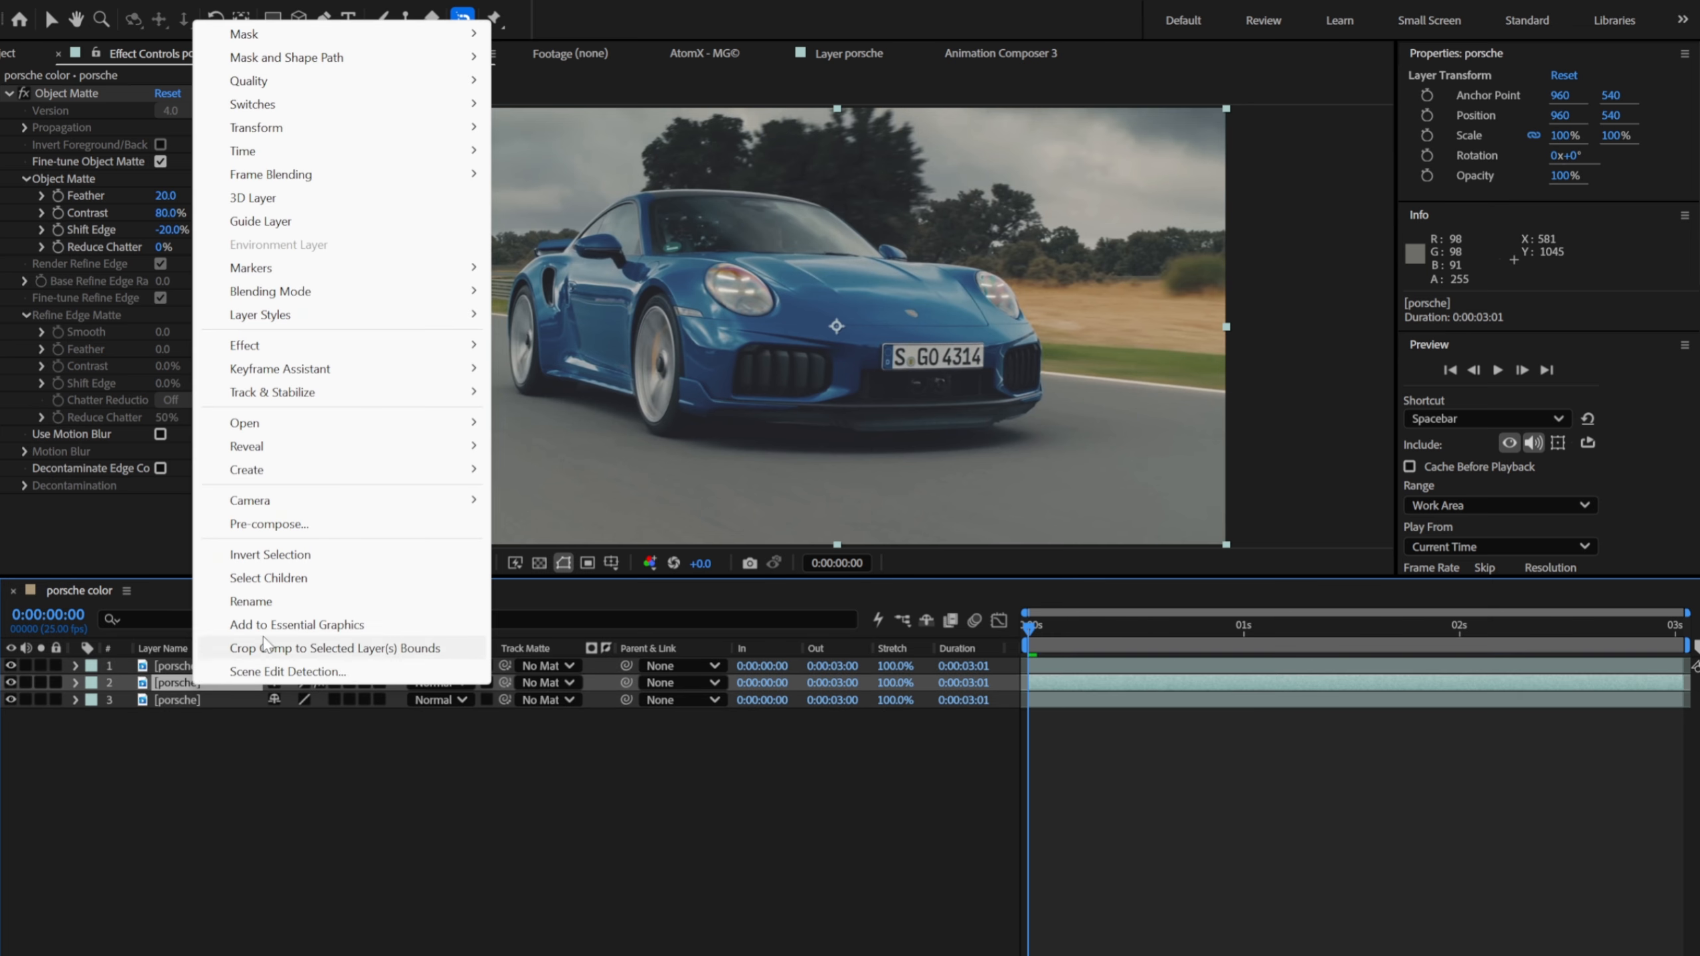
pyautogui.click(251, 601)
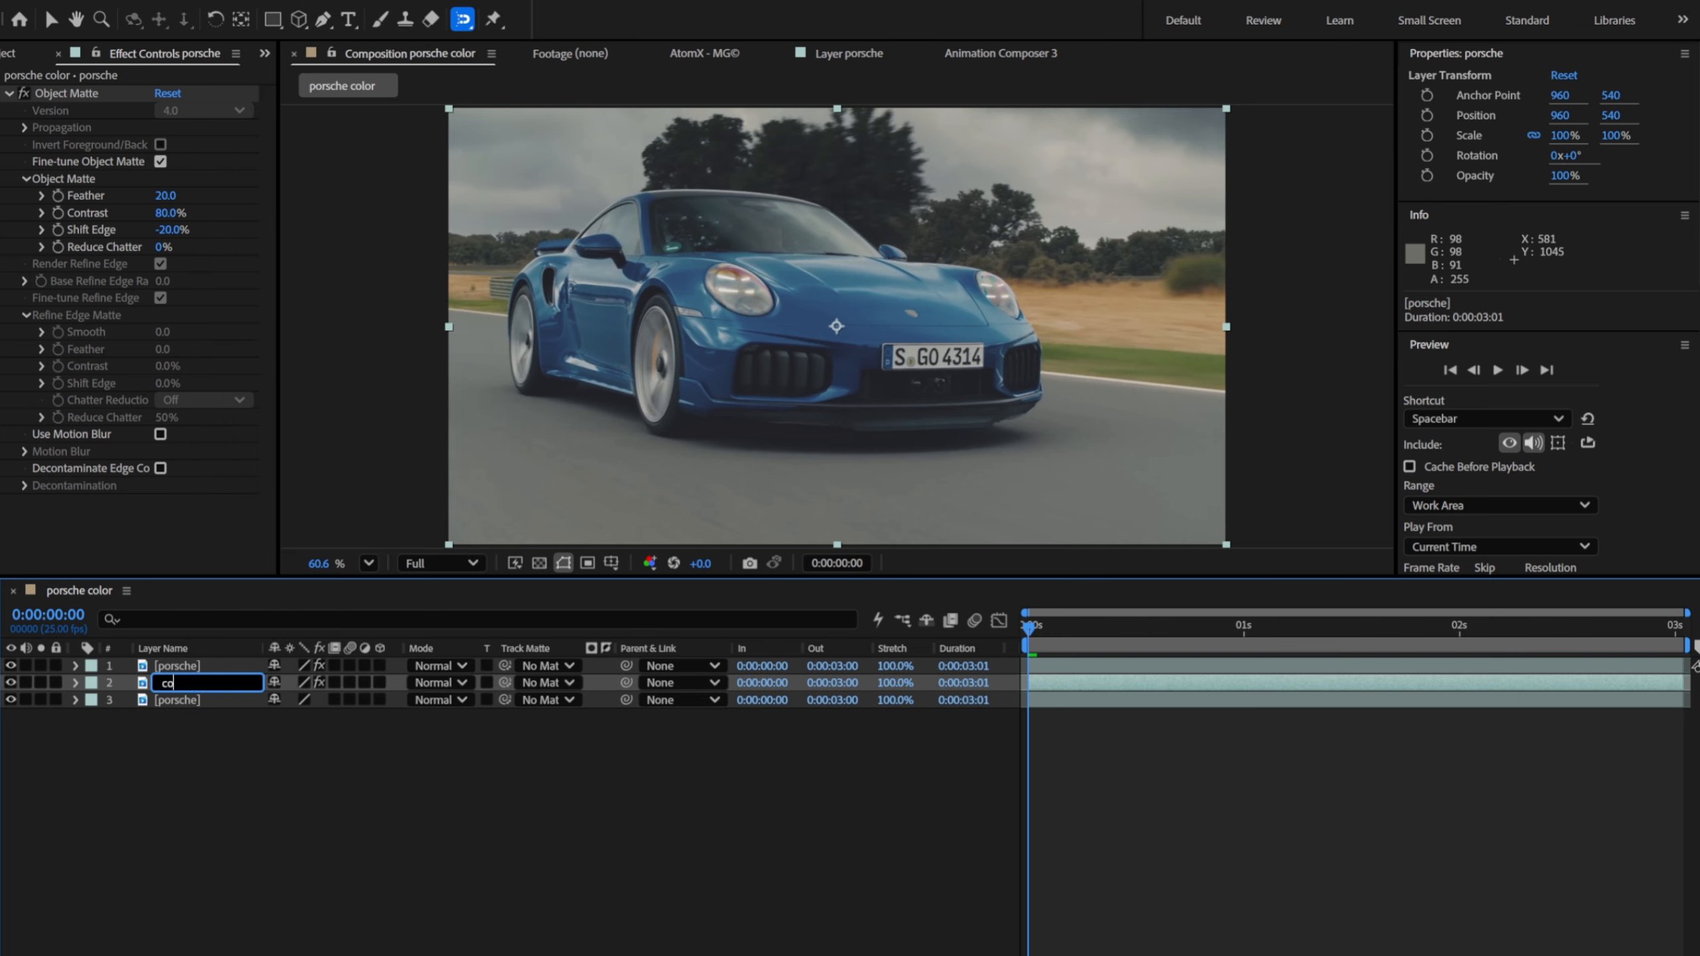
pyautogui.write('color')
pyautogui.press('Return')
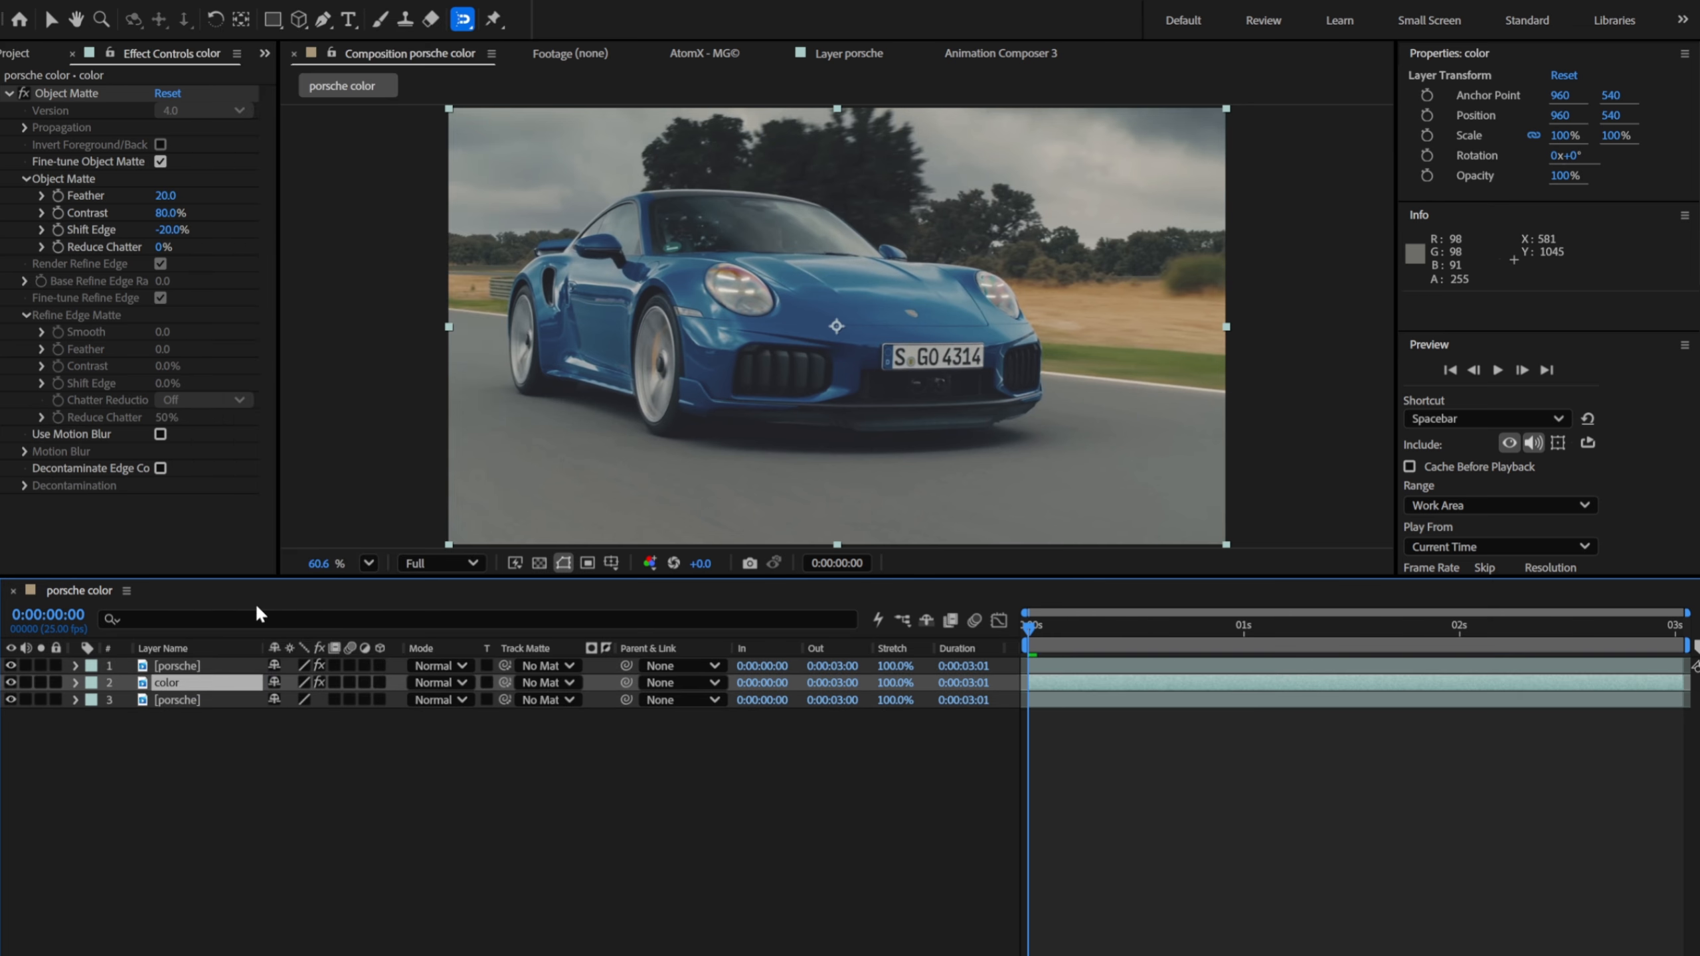
# Step: Rename the topmost porsche layer as map
pyautogui.click(165, 664)
pyautogui.rightClick(164, 664)
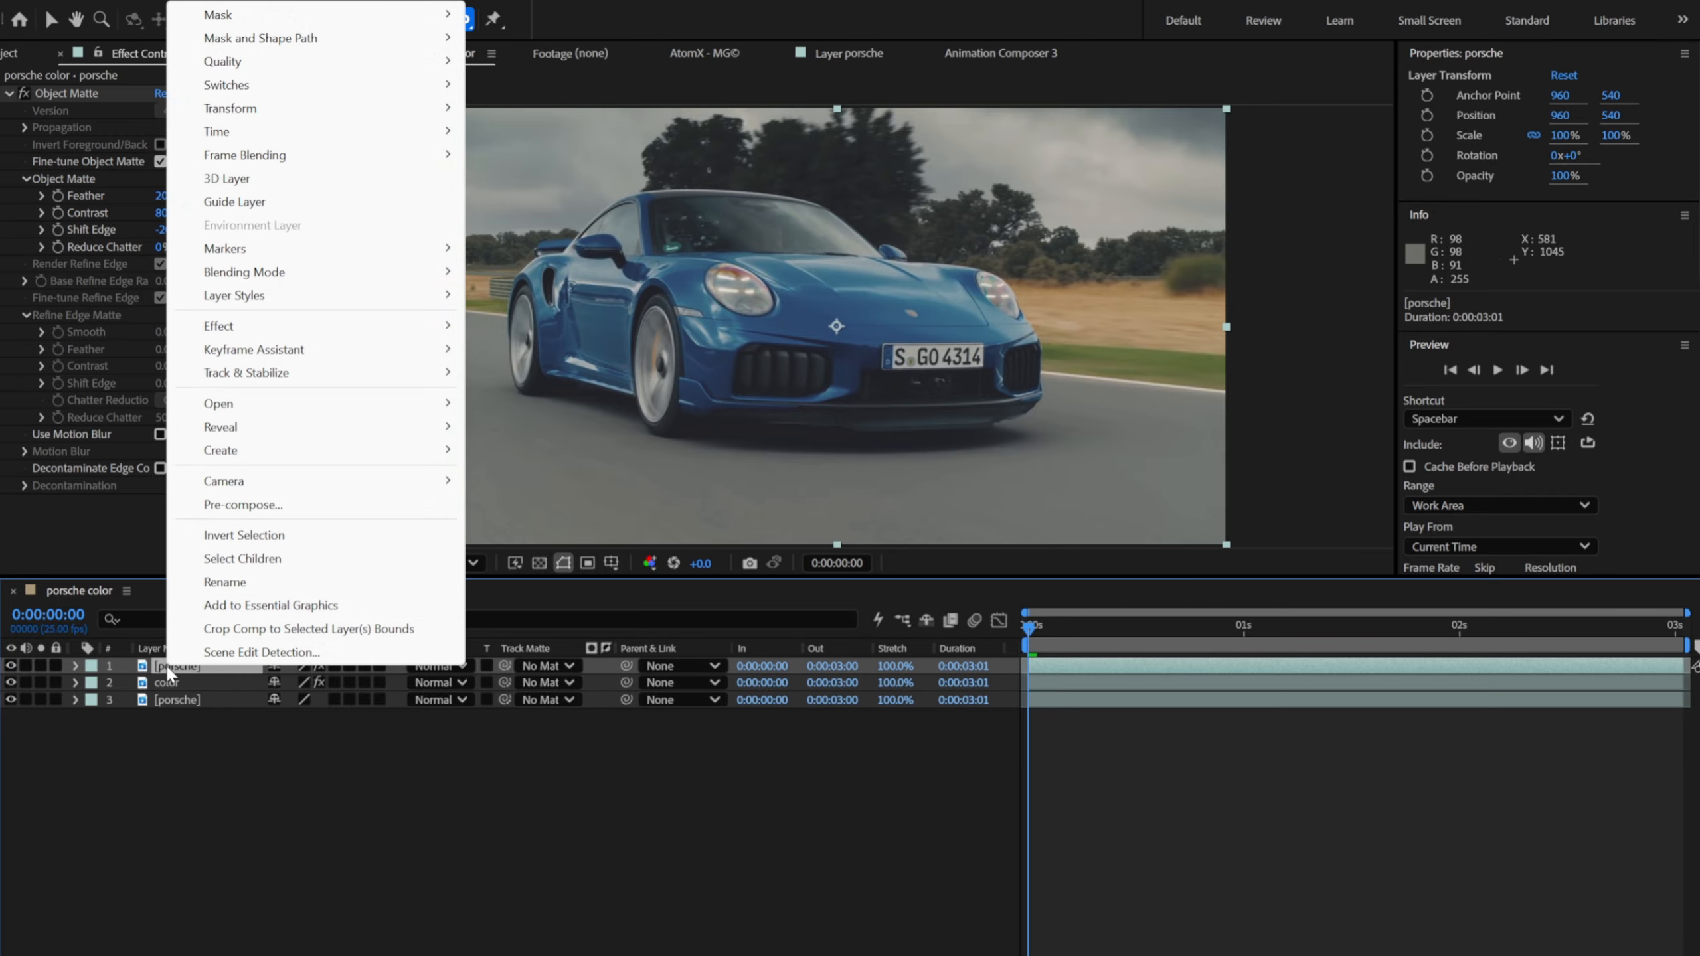
pyautogui.click(242, 584)
pyautogui.write('map')
pyautogui.press('Return')
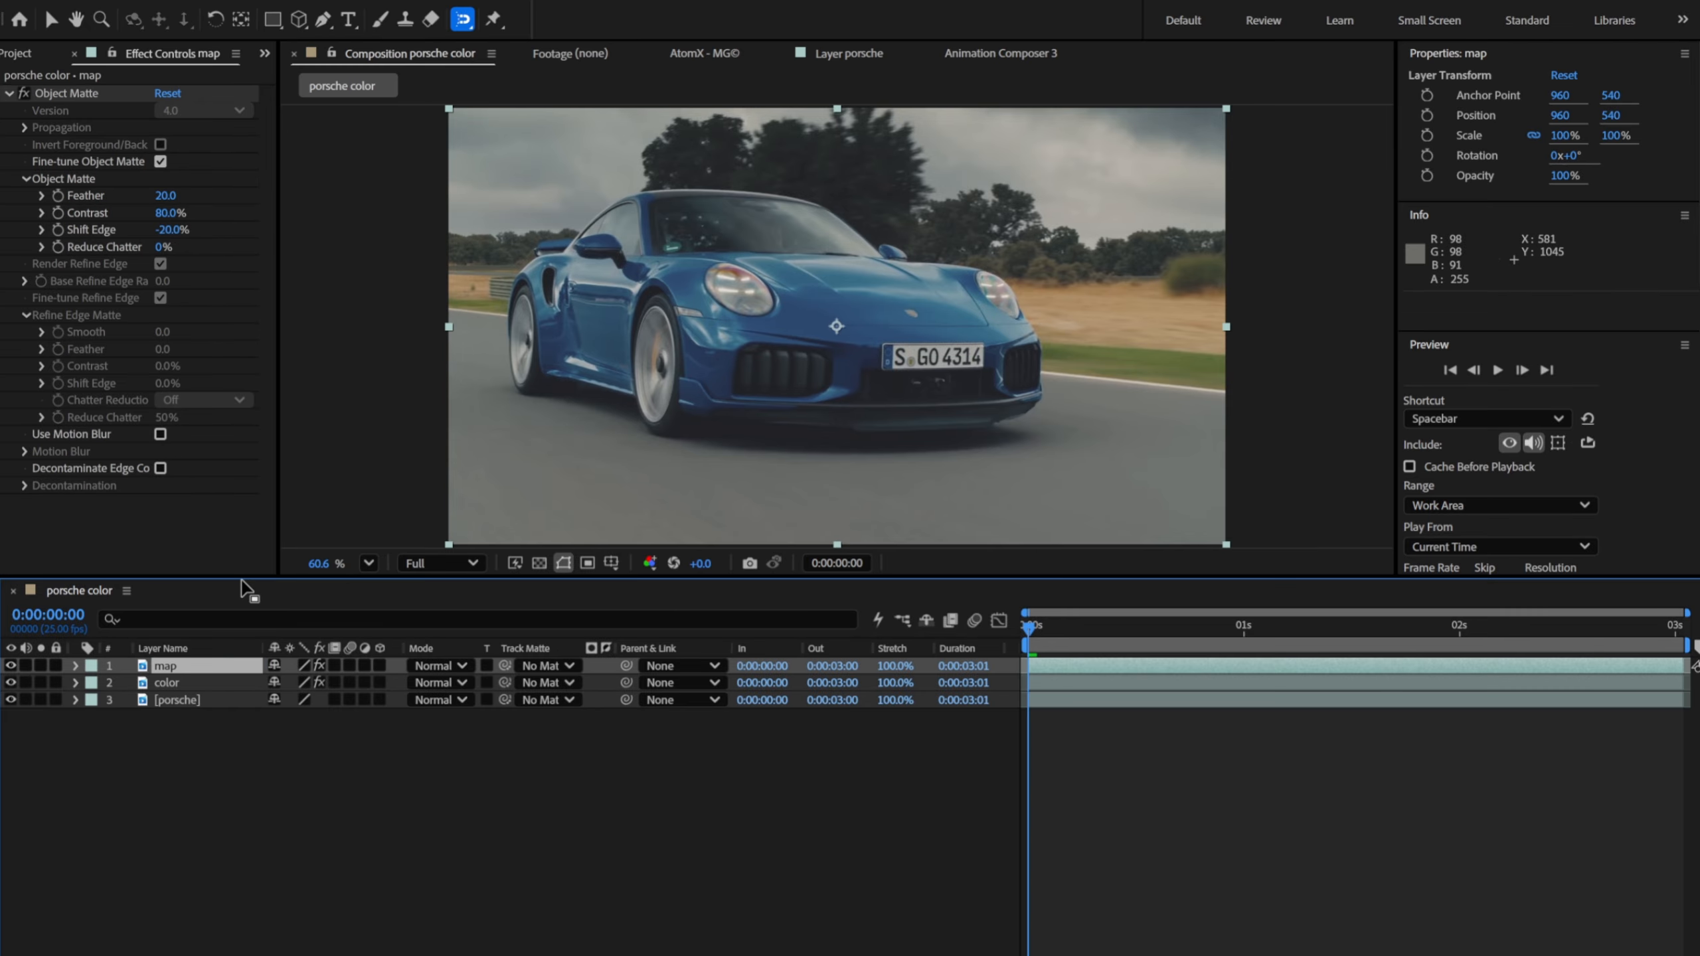
# Step: Create a black solid above the map layer and hide it
pyautogui.click(367, 716)
pyautogui.scroll(-1, 743, 313)
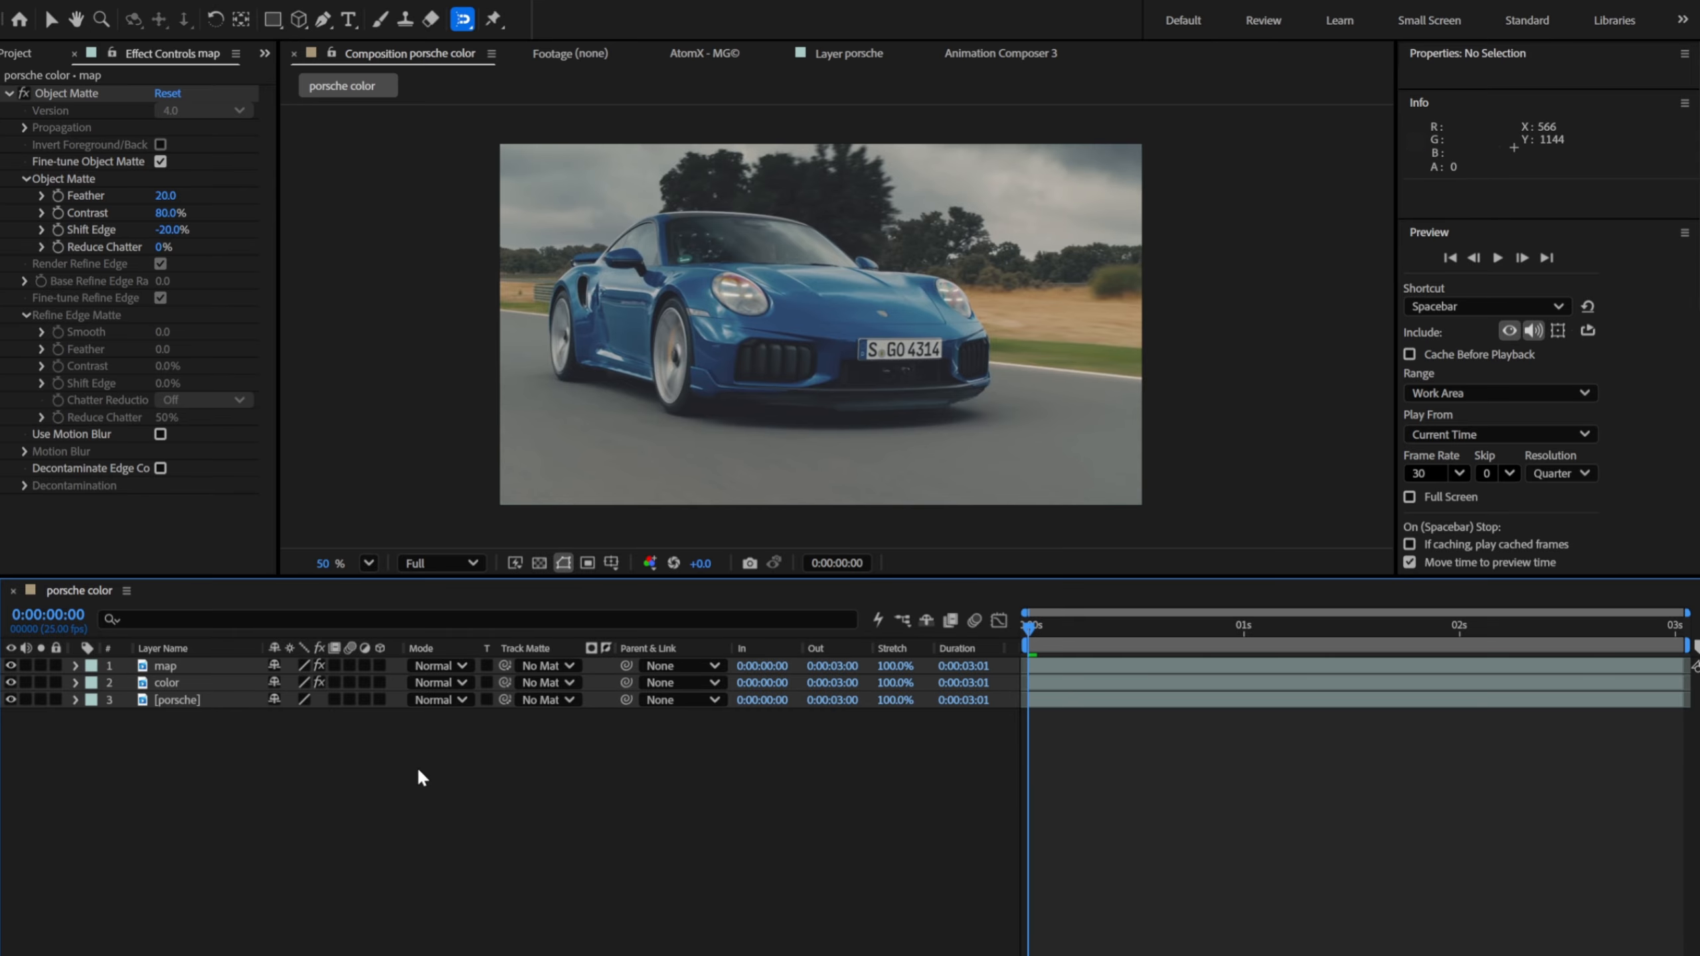
pyautogui.rightClick(322, 762)
pyautogui.moveTo(534, 517)
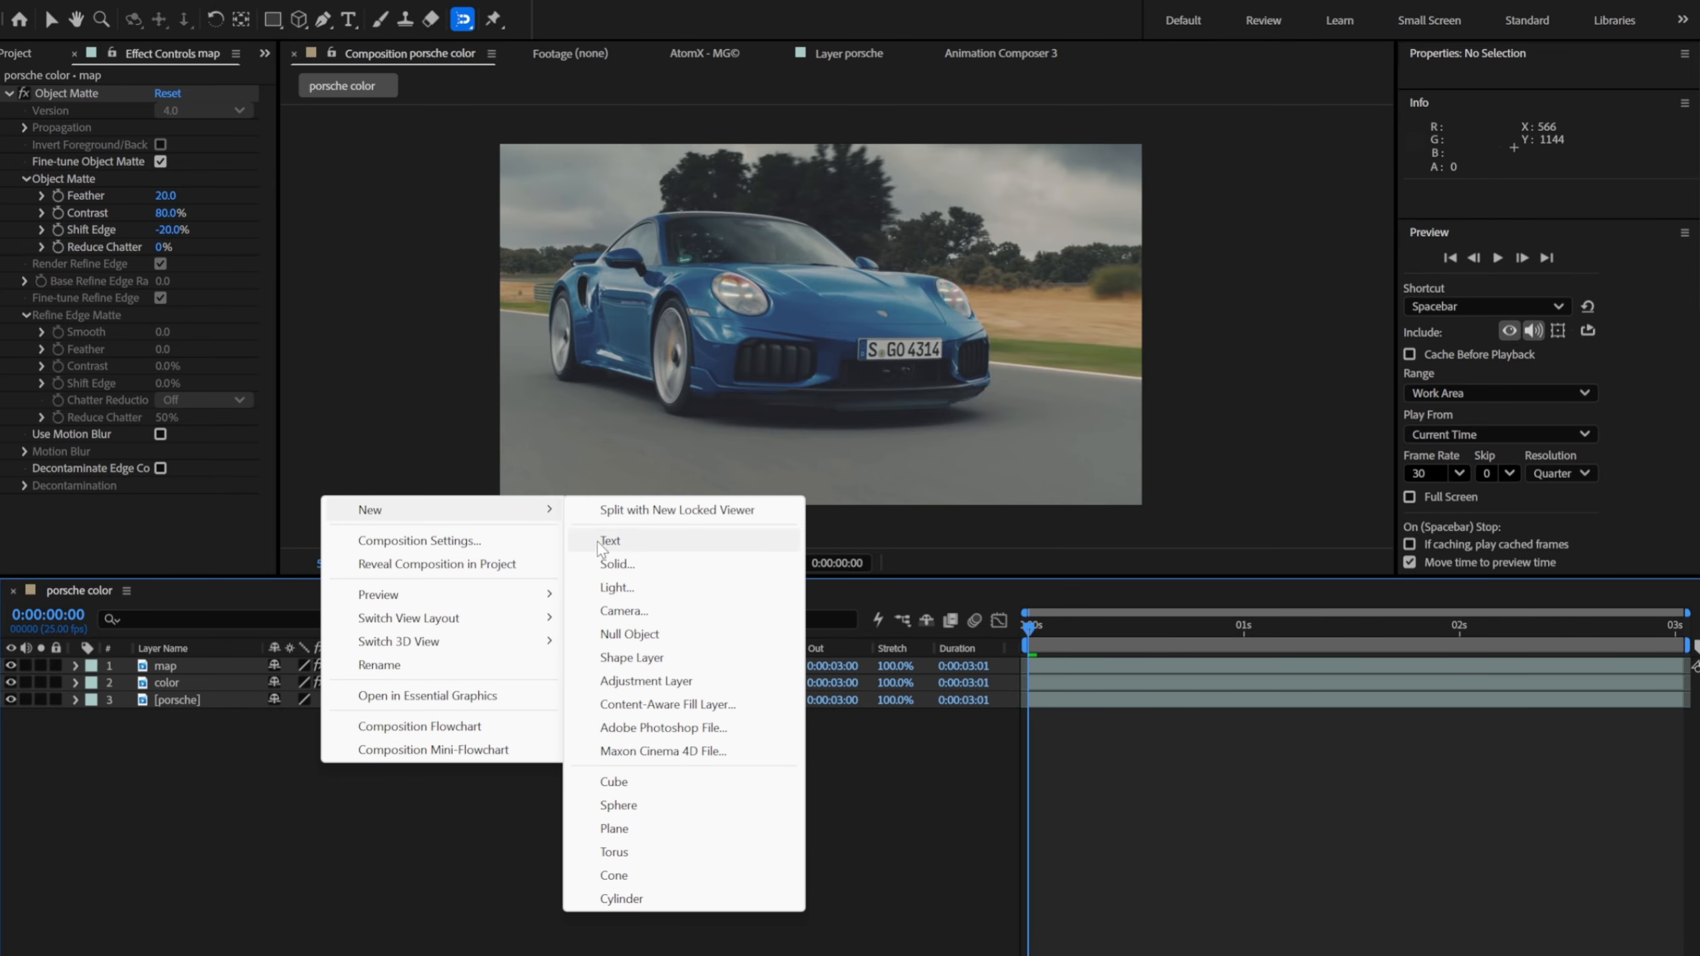
pyautogui.click(612, 564)
pyautogui.click(986, 664)
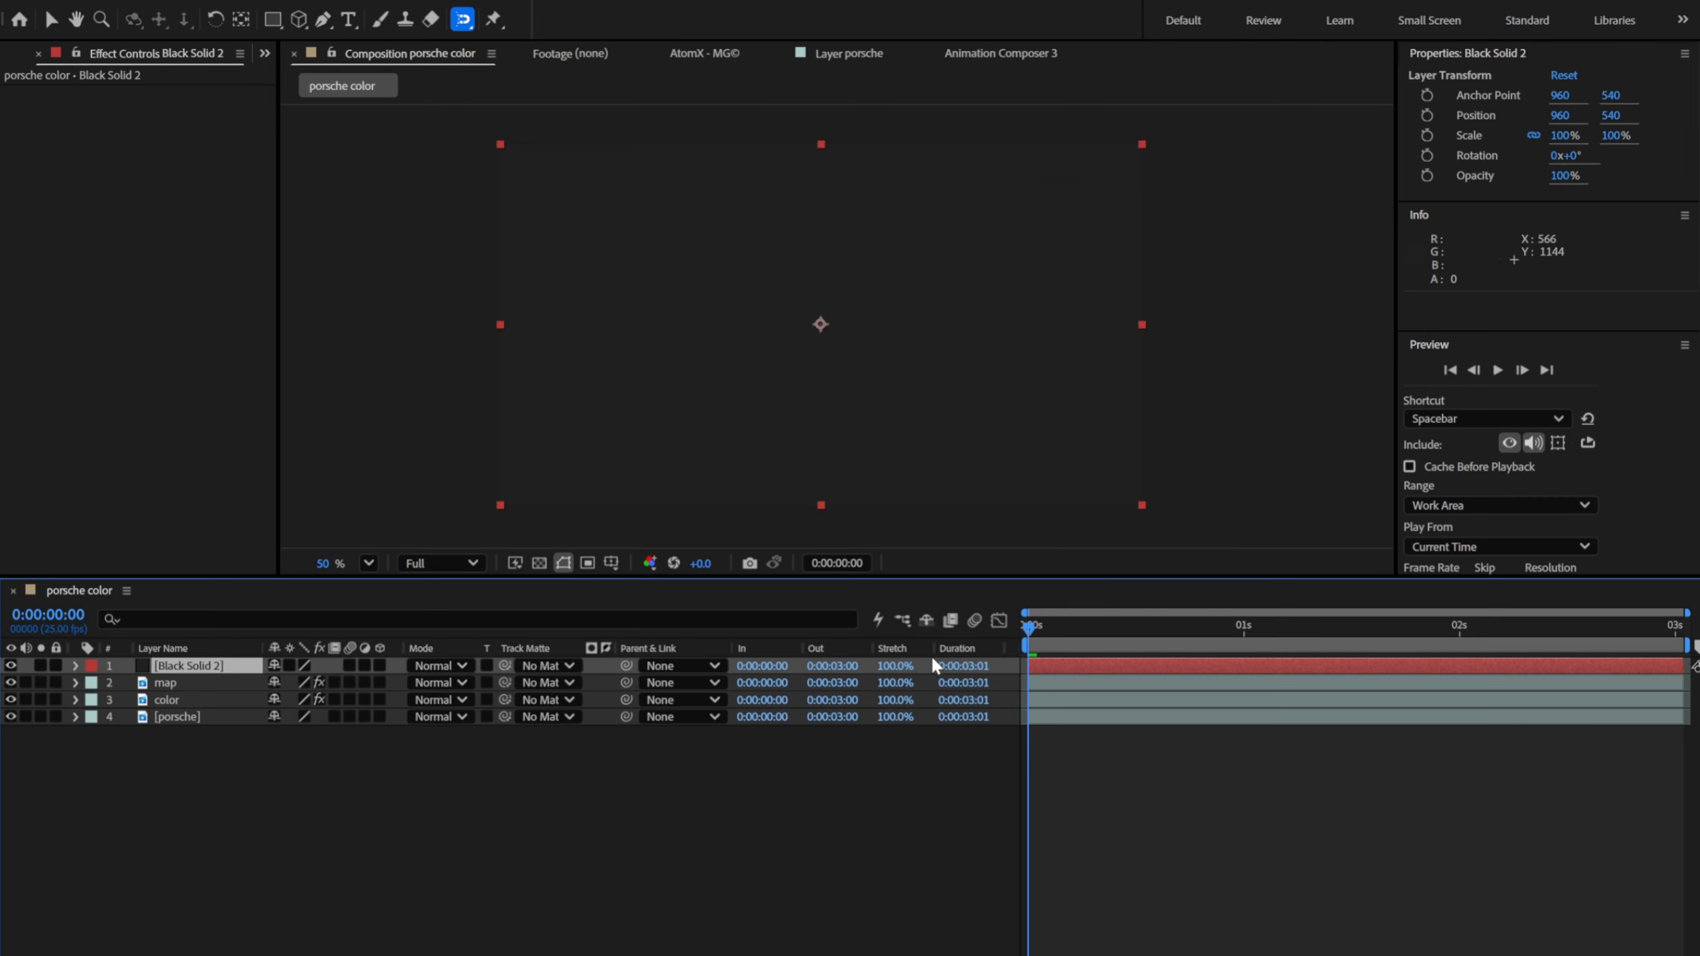
pyautogui.click(10, 665)
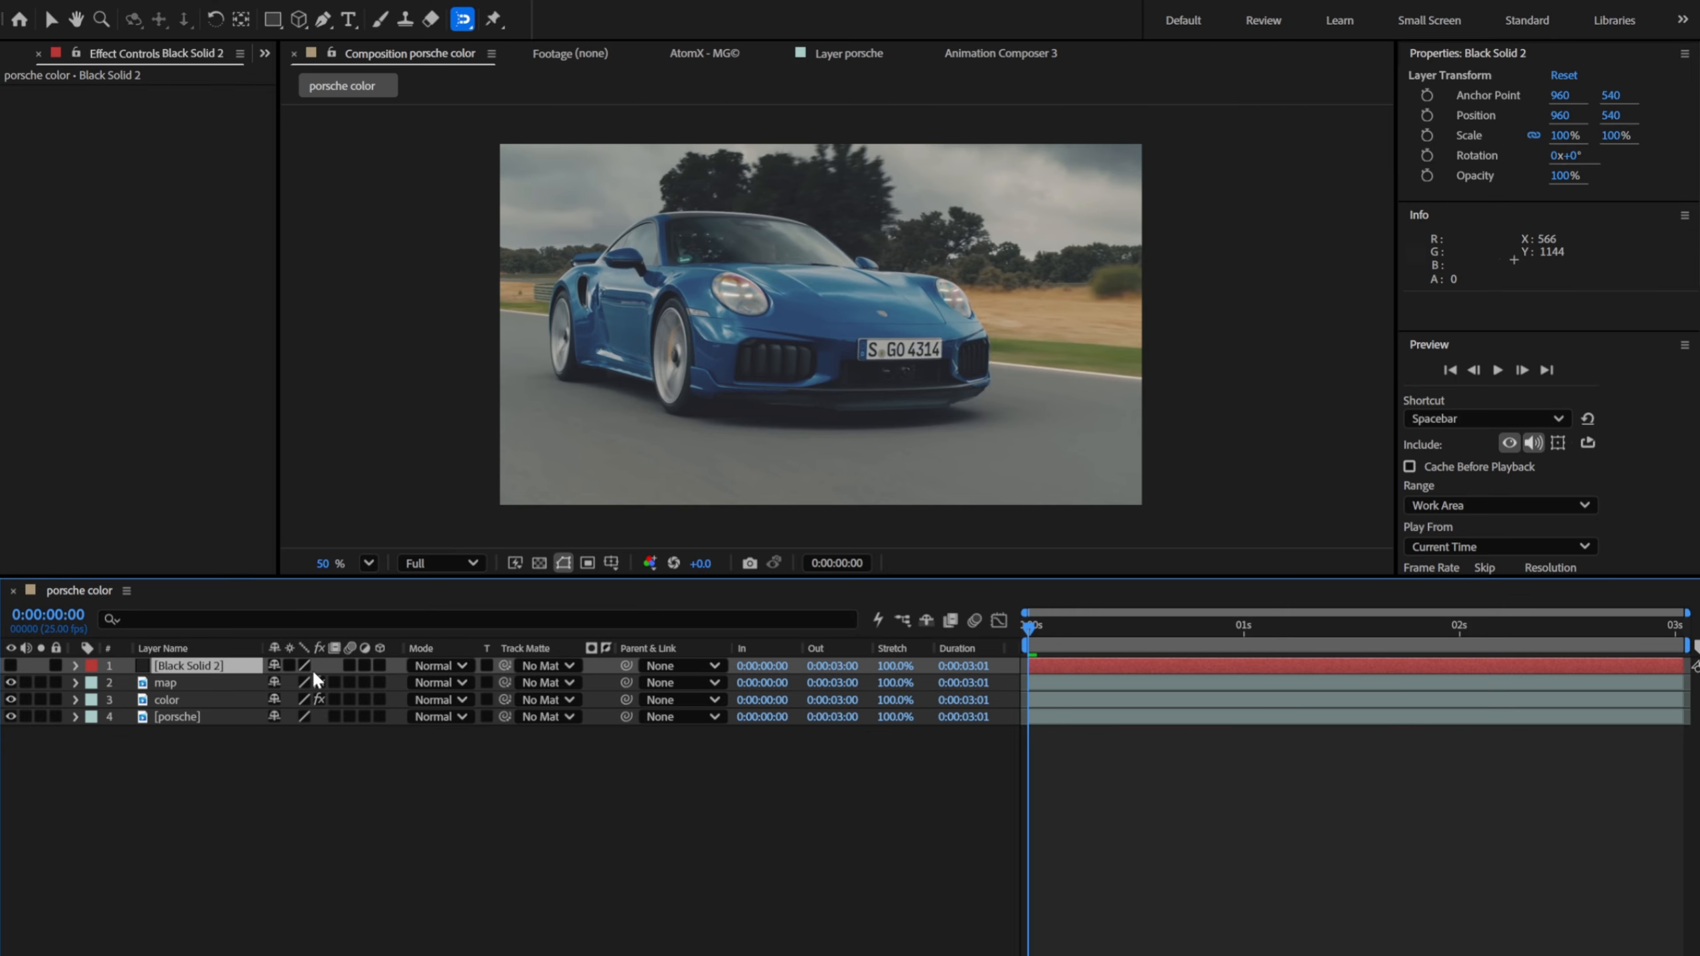
# Step: At 0:00:00:13, draw a closed Pen mask on the road below the car on the black solid and keyframe its Mask Path
pyautogui.moveTo(1030, 642); pyautogui.dragTo(1139, 640)
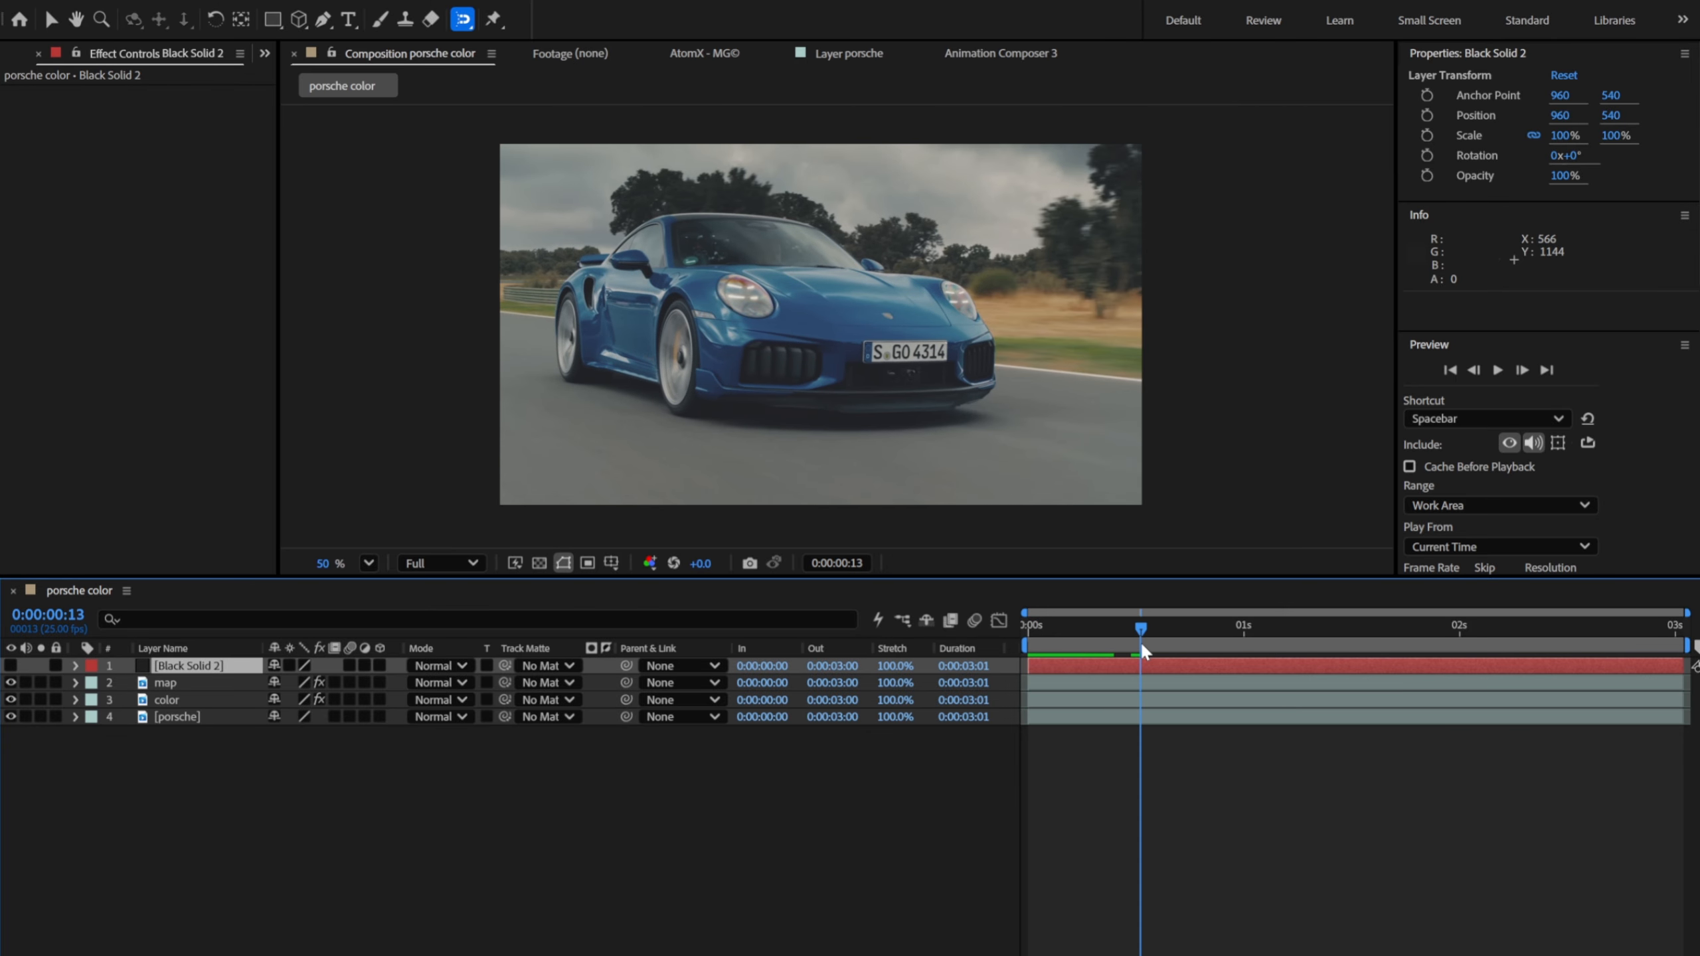
pyautogui.click(321, 20)
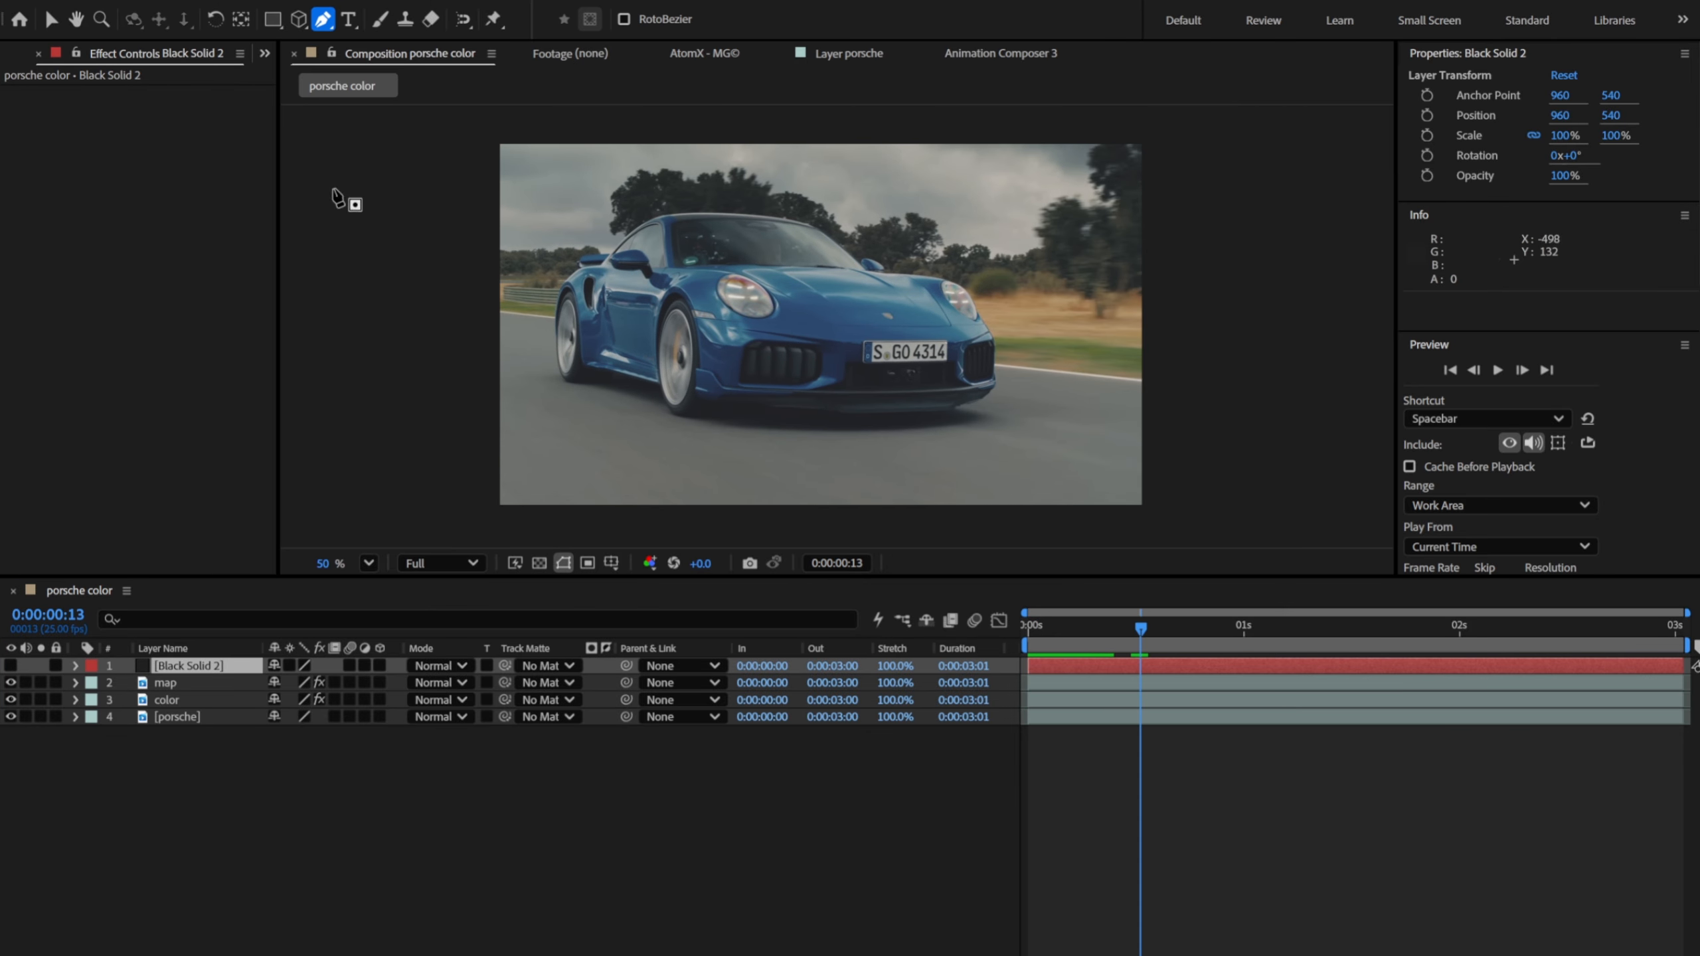
pyautogui.click(654, 472)
pyautogui.click(745, 476)
pyautogui.click(760, 476)
pyautogui.click(827, 476)
pyautogui.click(867, 475)
pyautogui.click(907, 473)
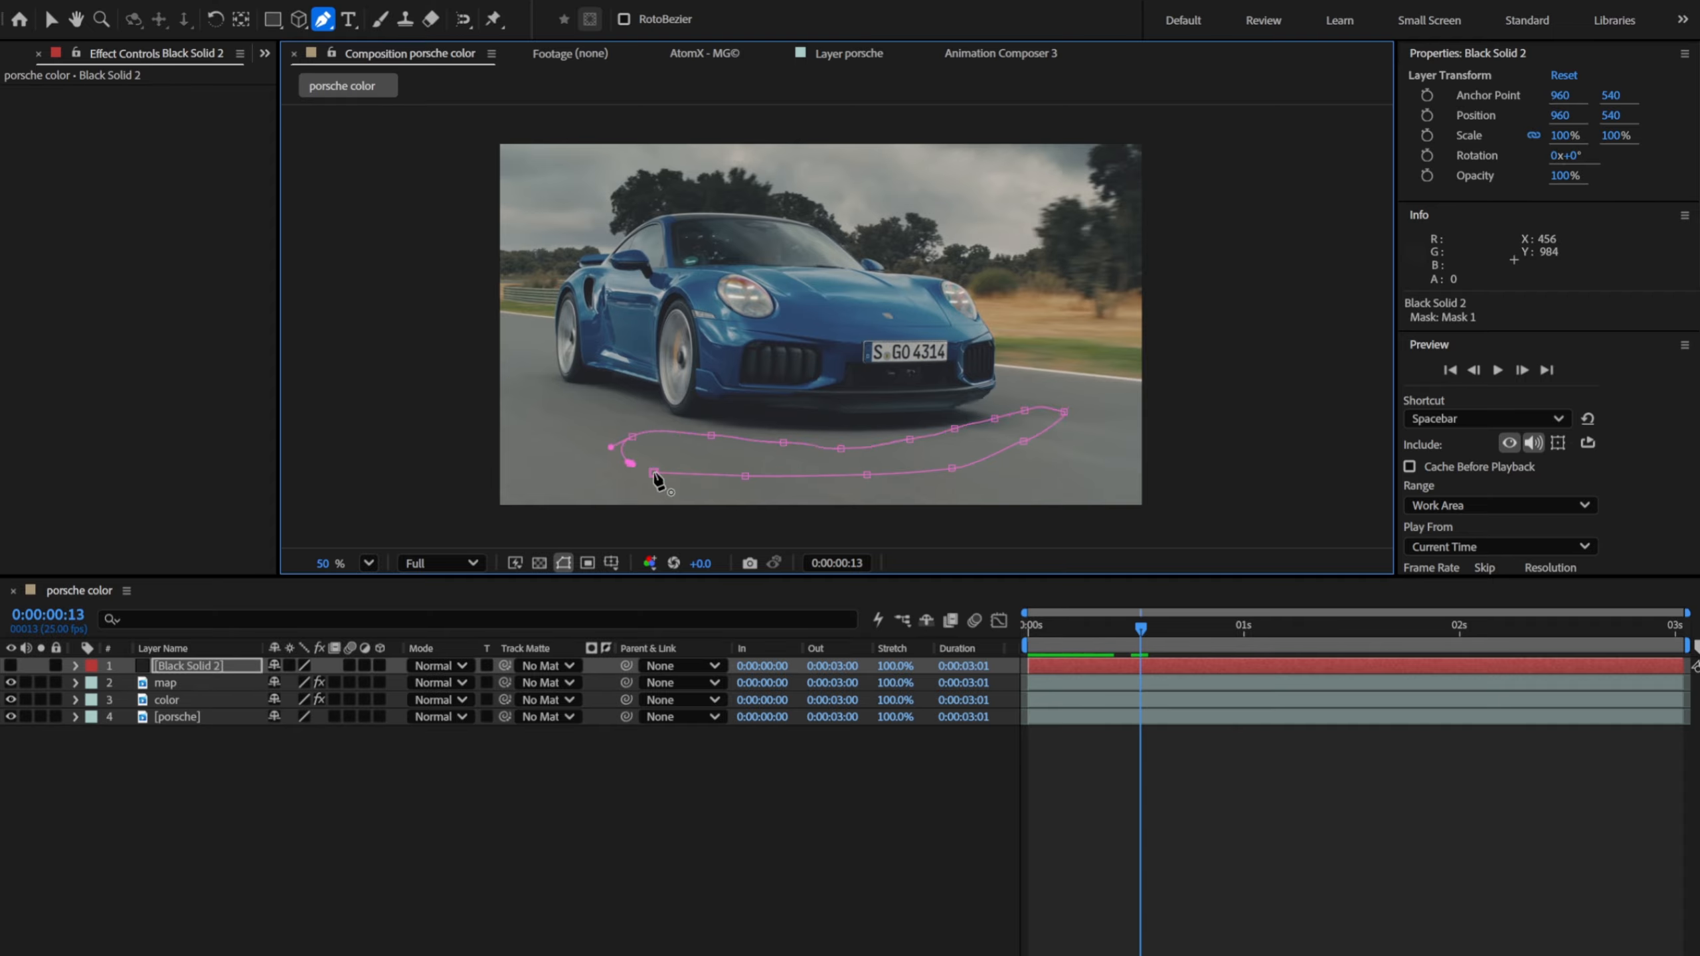
pyautogui.press('m')
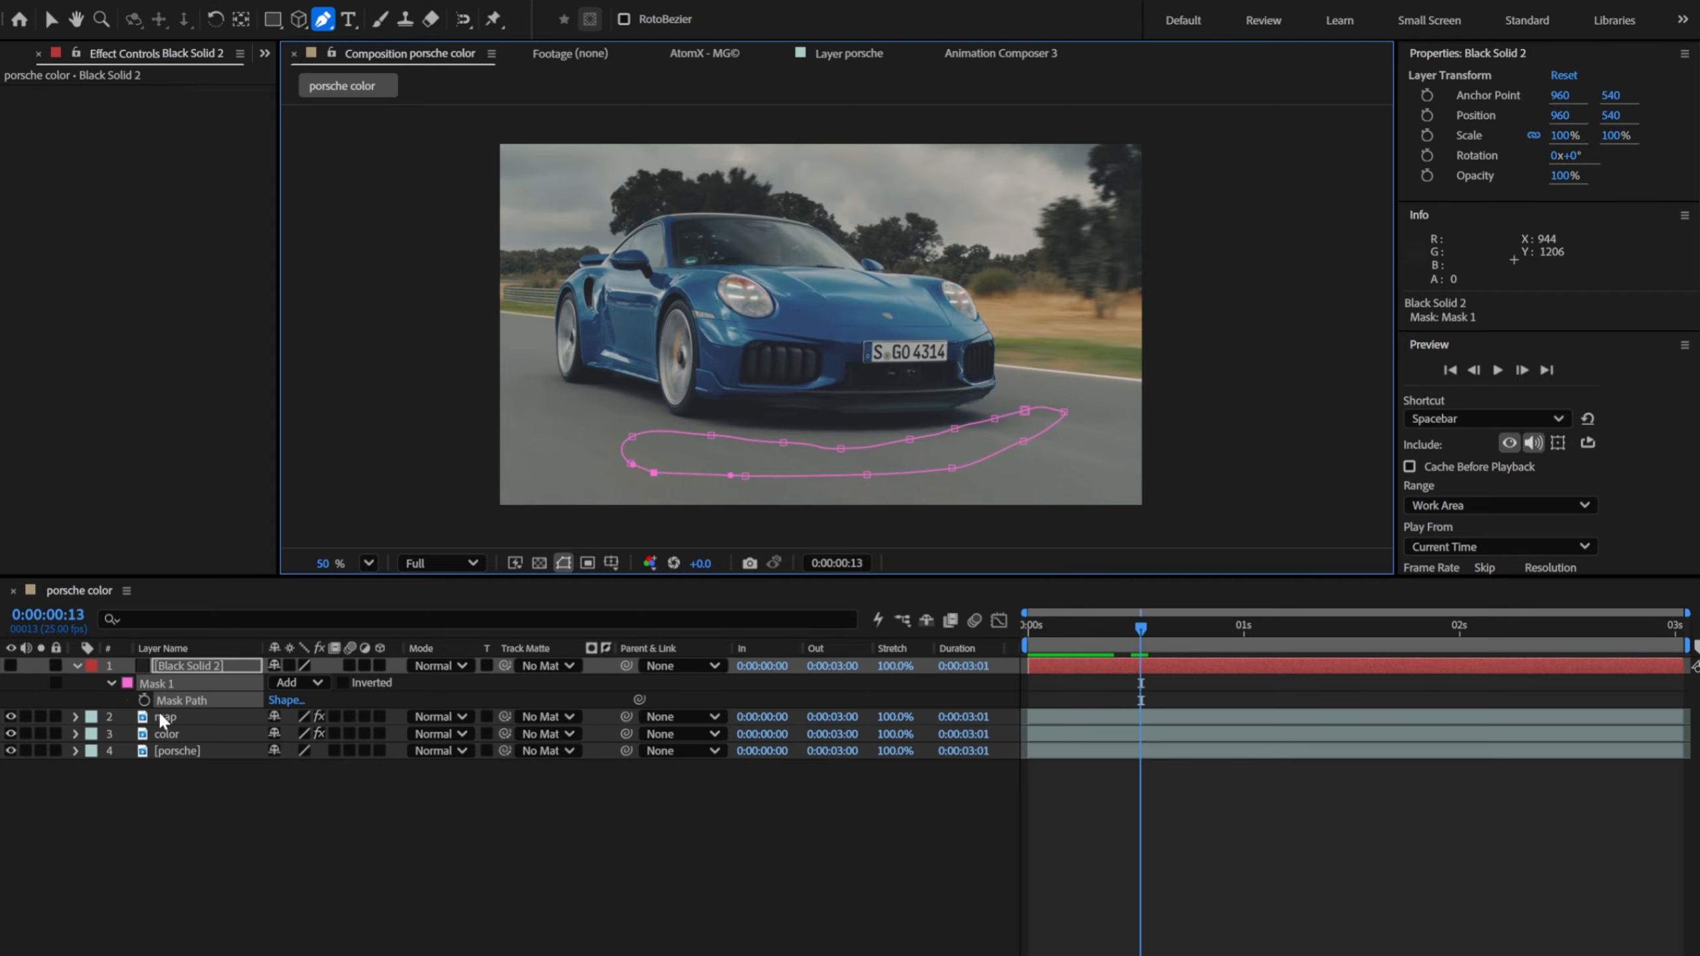
pyautogui.click(144, 700)
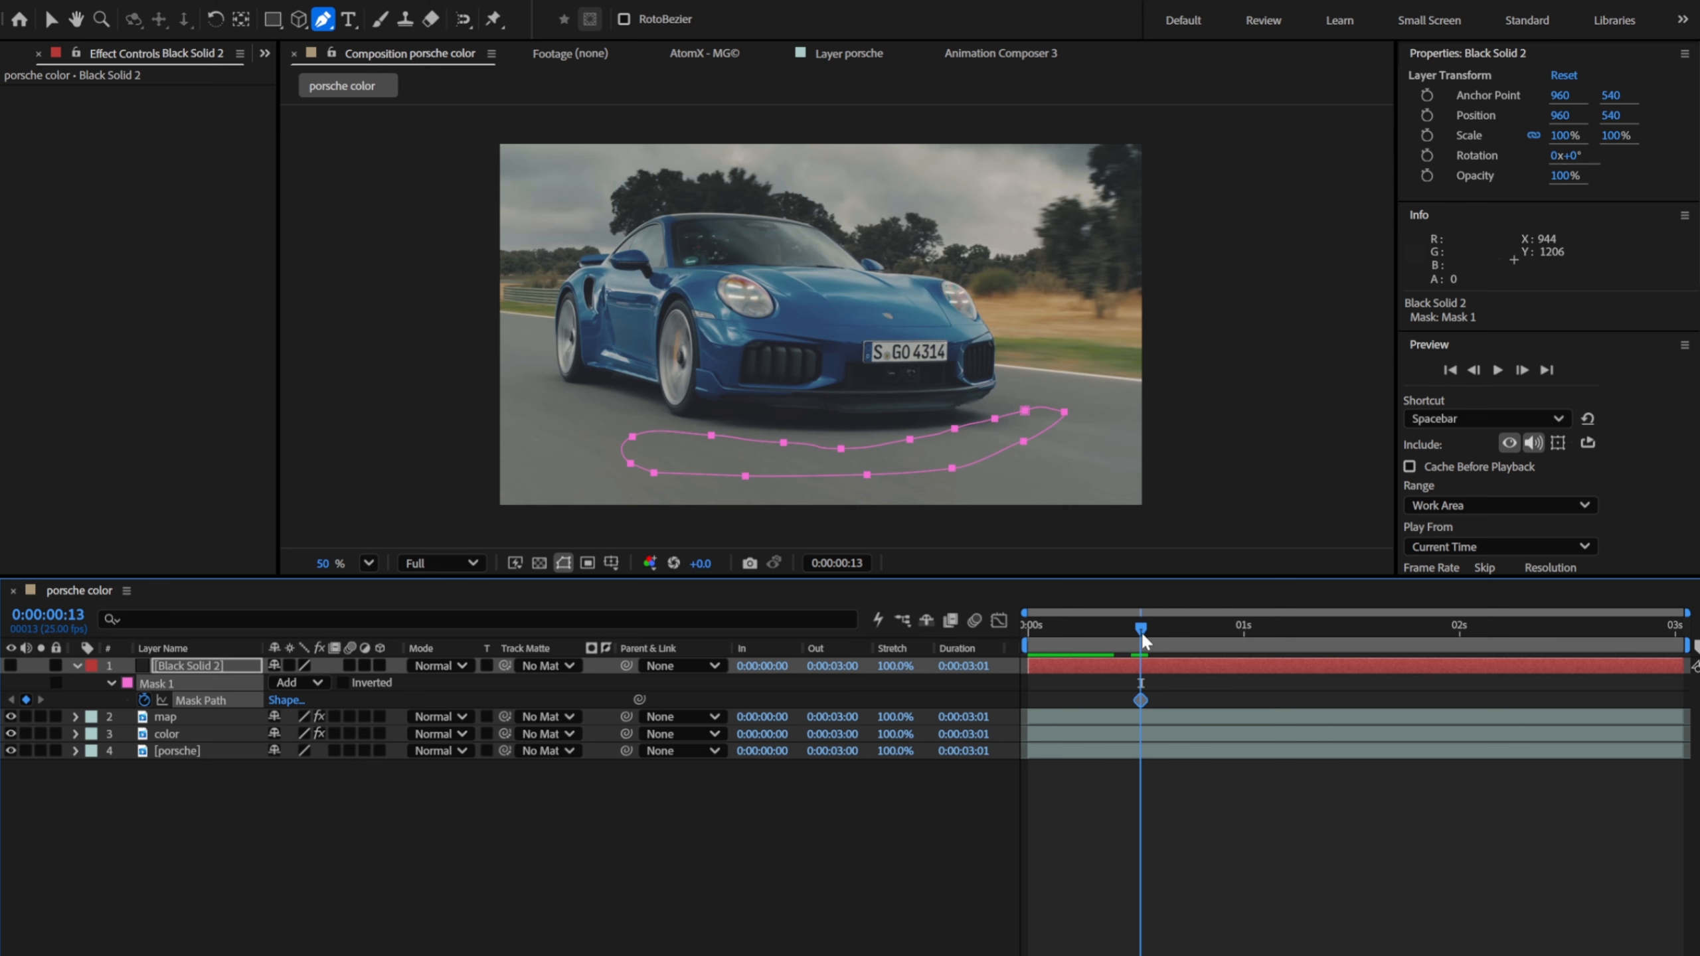
# Step: At 0:00:01:01, reshape the solid's mask by moving its upper points so it covers the front half of the car
pyautogui.moveTo(1141, 632); pyautogui.dragTo(1253, 632)
pyautogui.press('v')
pyautogui.moveTo(841, 449); pyautogui.dragTo(830, 293)
pyautogui.moveTo(954, 428); pyautogui.dragTo(946, 306)
pyautogui.moveTo(910, 439); pyautogui.dragTo(895, 285)
pyautogui.moveTo(783, 443); pyautogui.dragTo(723, 283)
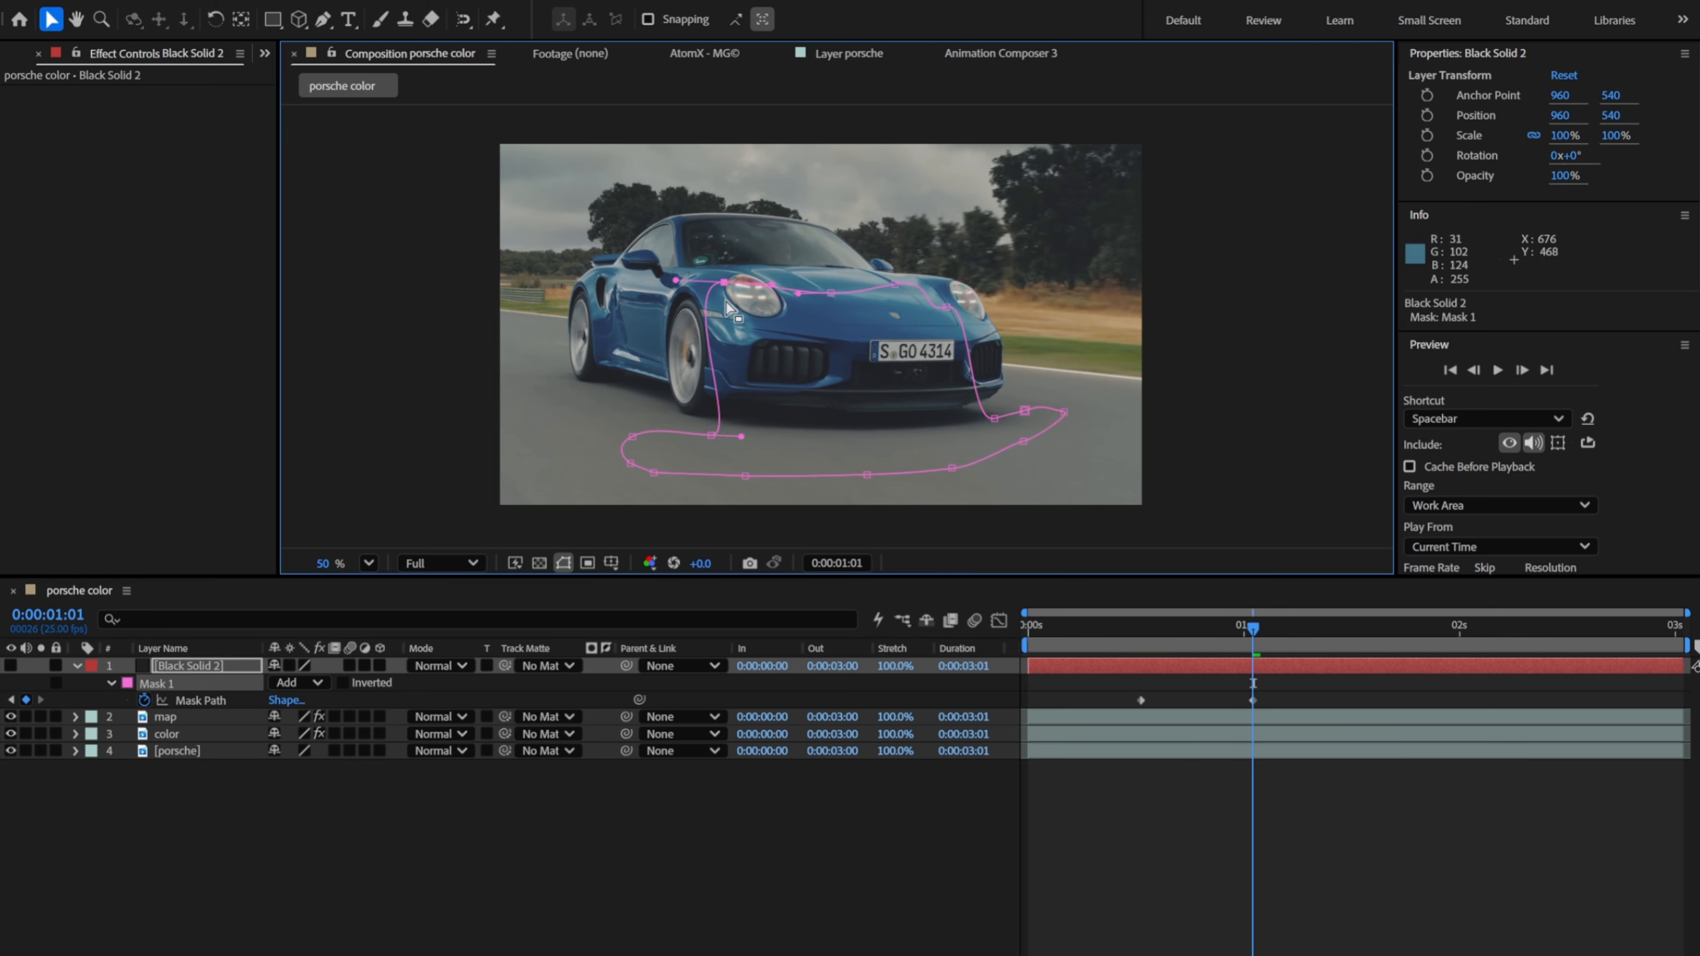
pyautogui.moveTo(710, 434); pyautogui.dragTo(596, 401)
pyautogui.moveTo(724, 283); pyautogui.dragTo(694, 272)
pyautogui.moveTo(830, 293); pyautogui.dragTo(914, 265)
pyautogui.moveTo(946, 307); pyautogui.dragTo(1032, 296)
pyautogui.moveTo(995, 418); pyautogui.dragTo(1062, 374)
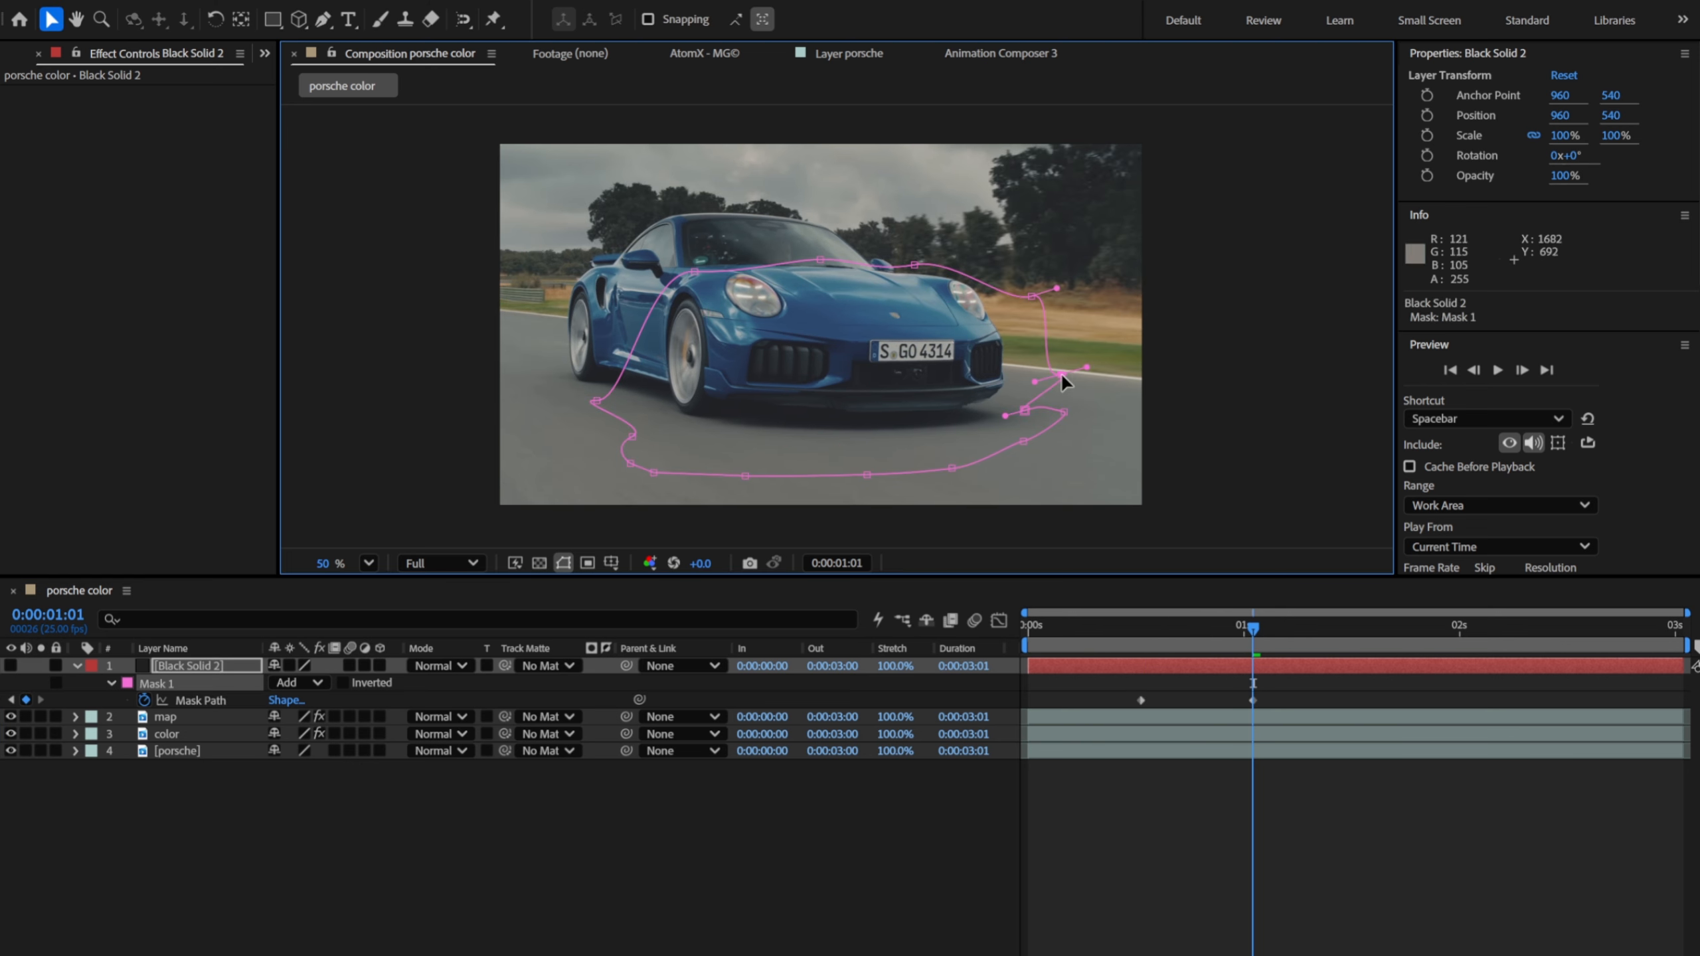
# Step: At 0:00:02:01, reshape the black solid's mask by moving its upper and rear points outward so it encloses the whole car
pyautogui.moveTo(1311, 628); pyautogui.dragTo(1470, 628)
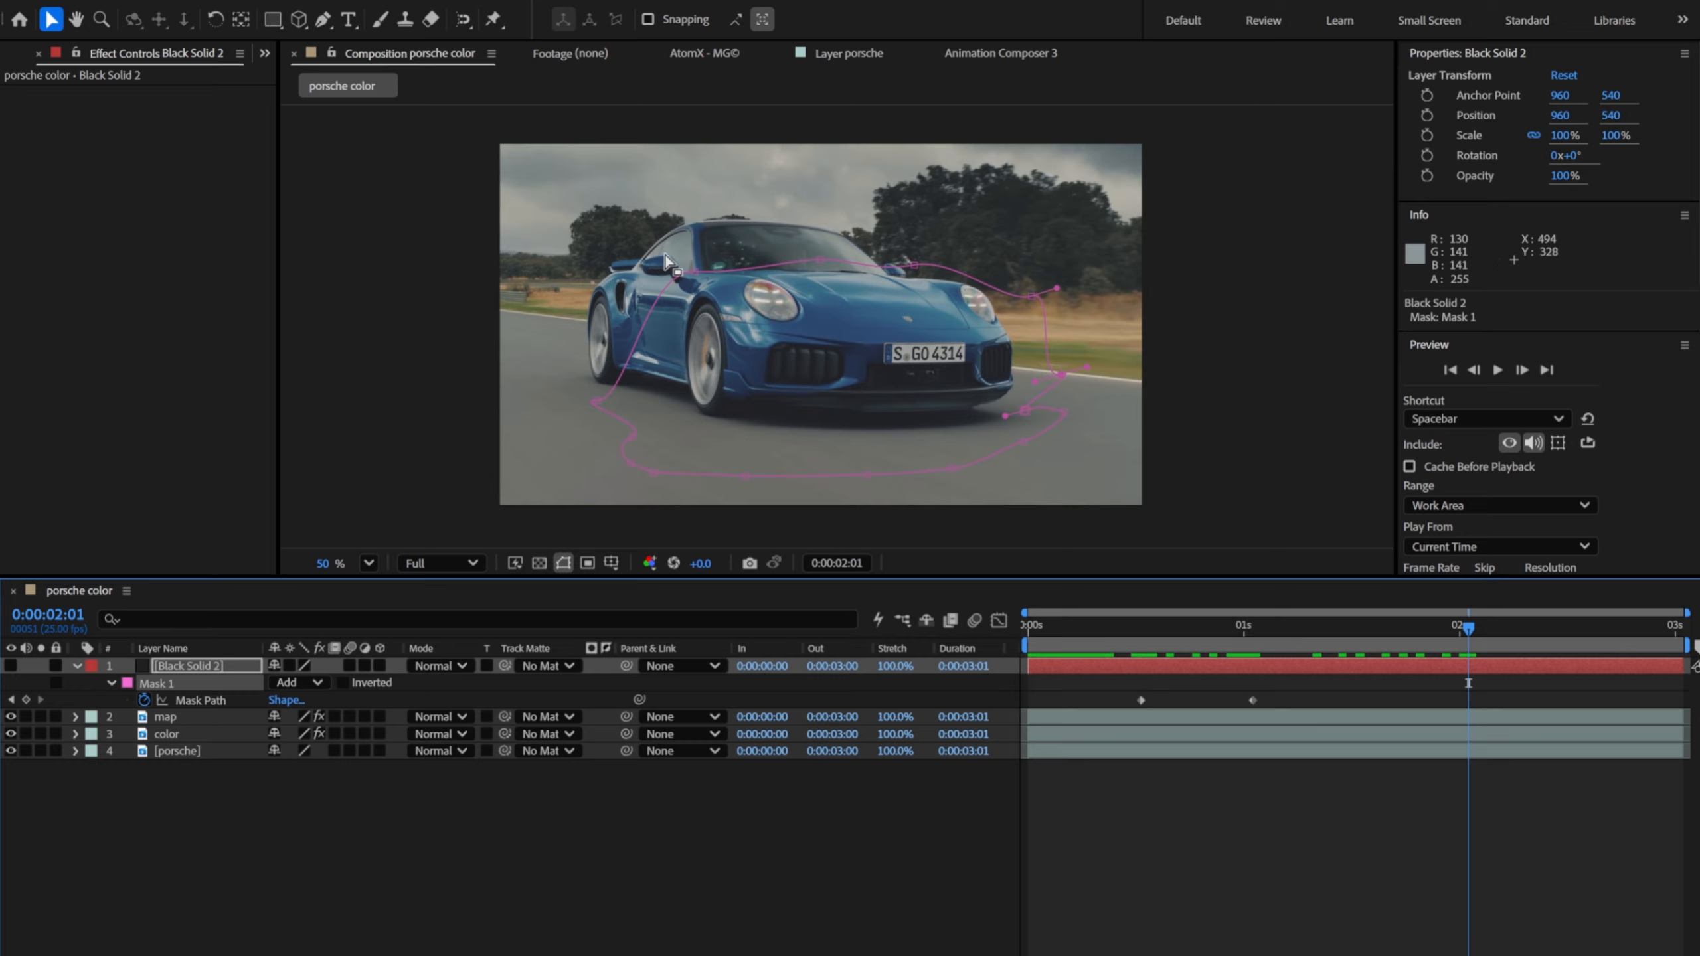
pyautogui.moveTo(697, 267); pyautogui.dragTo(647, 216)
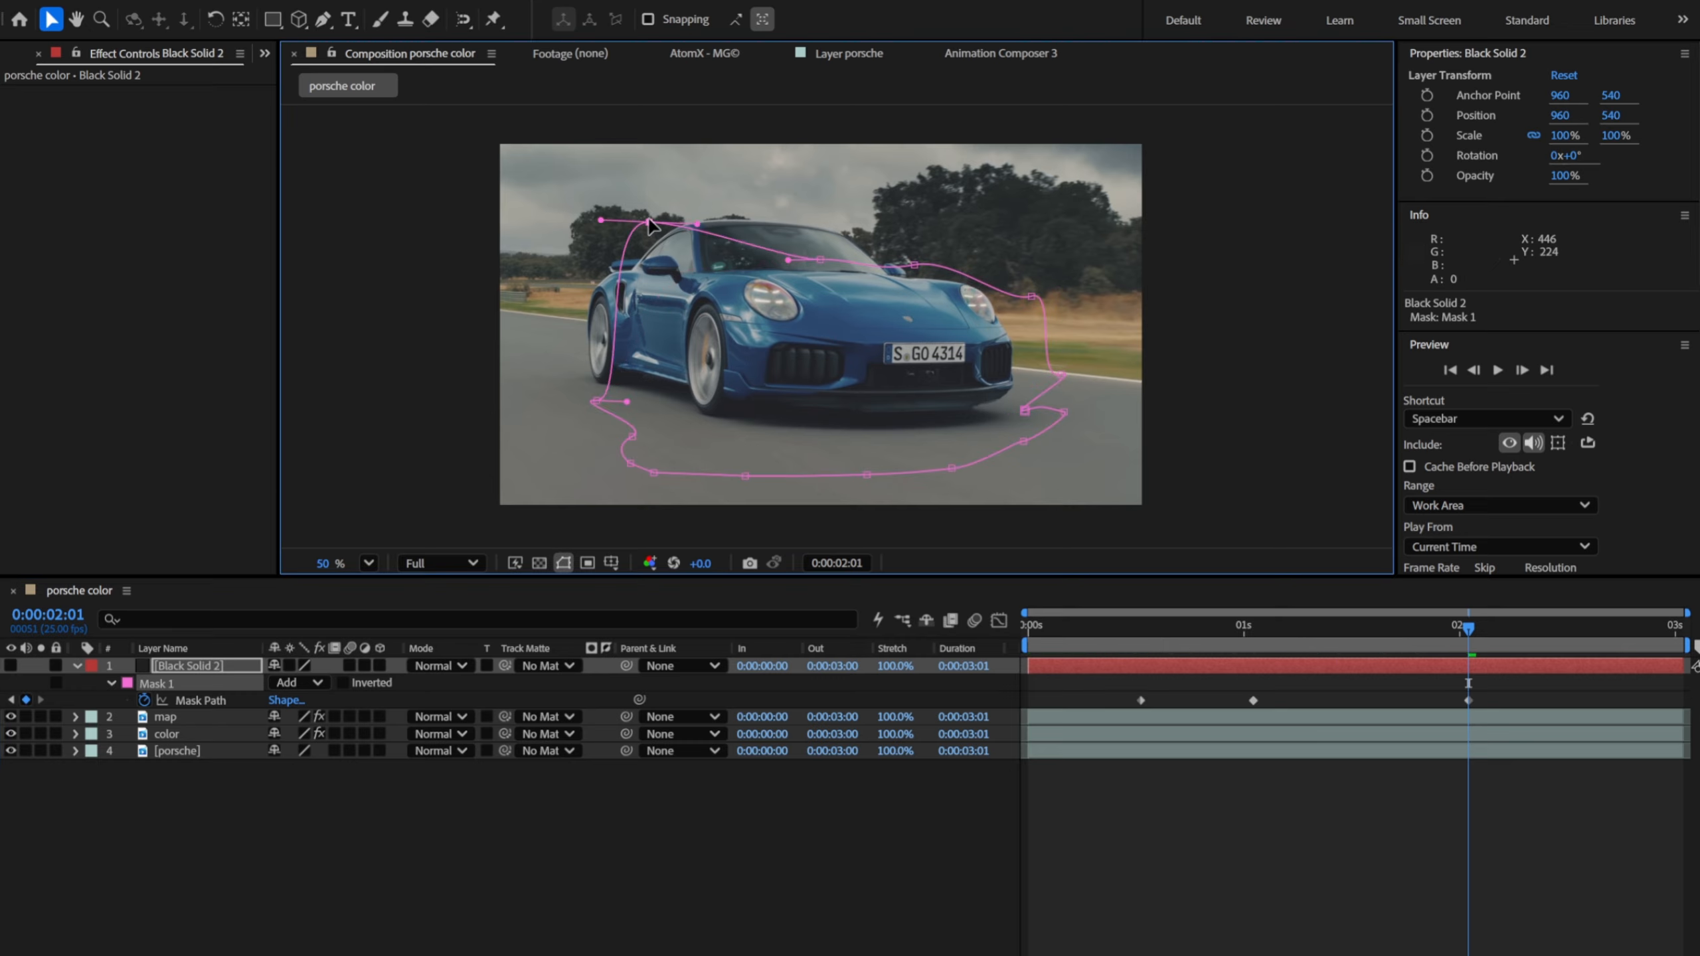
pyautogui.moveTo(598, 402); pyautogui.dragTo(562, 390)
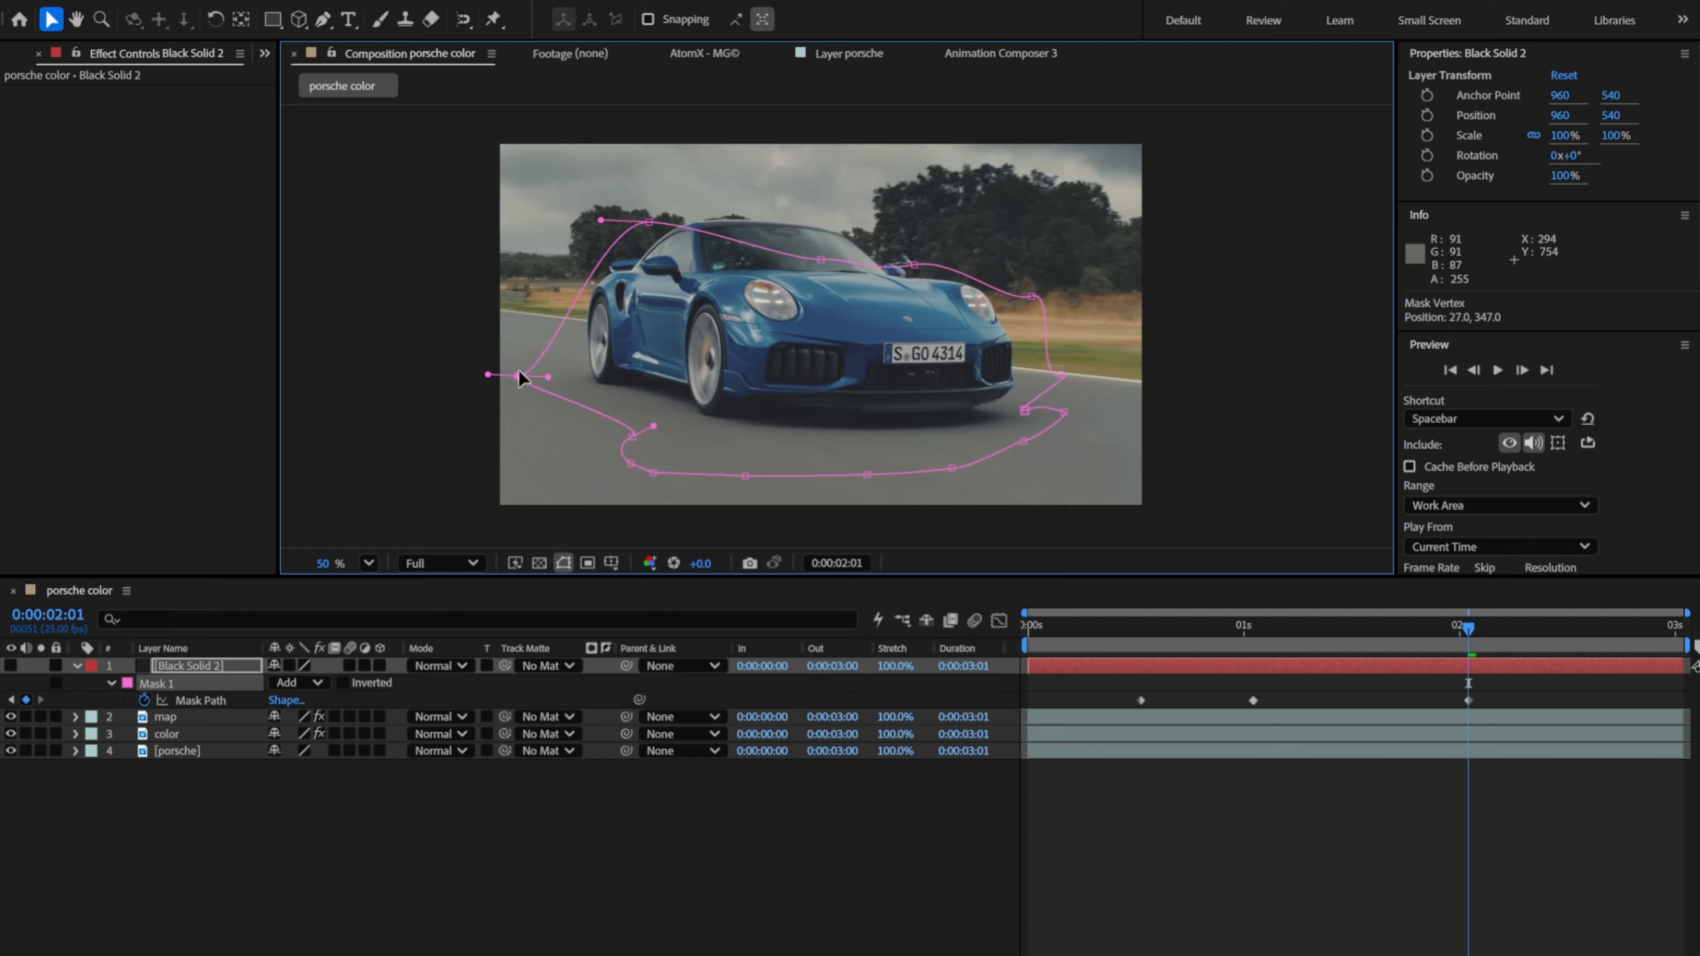
pyautogui.moveTo(817, 262); pyautogui.dragTo(798, 201)
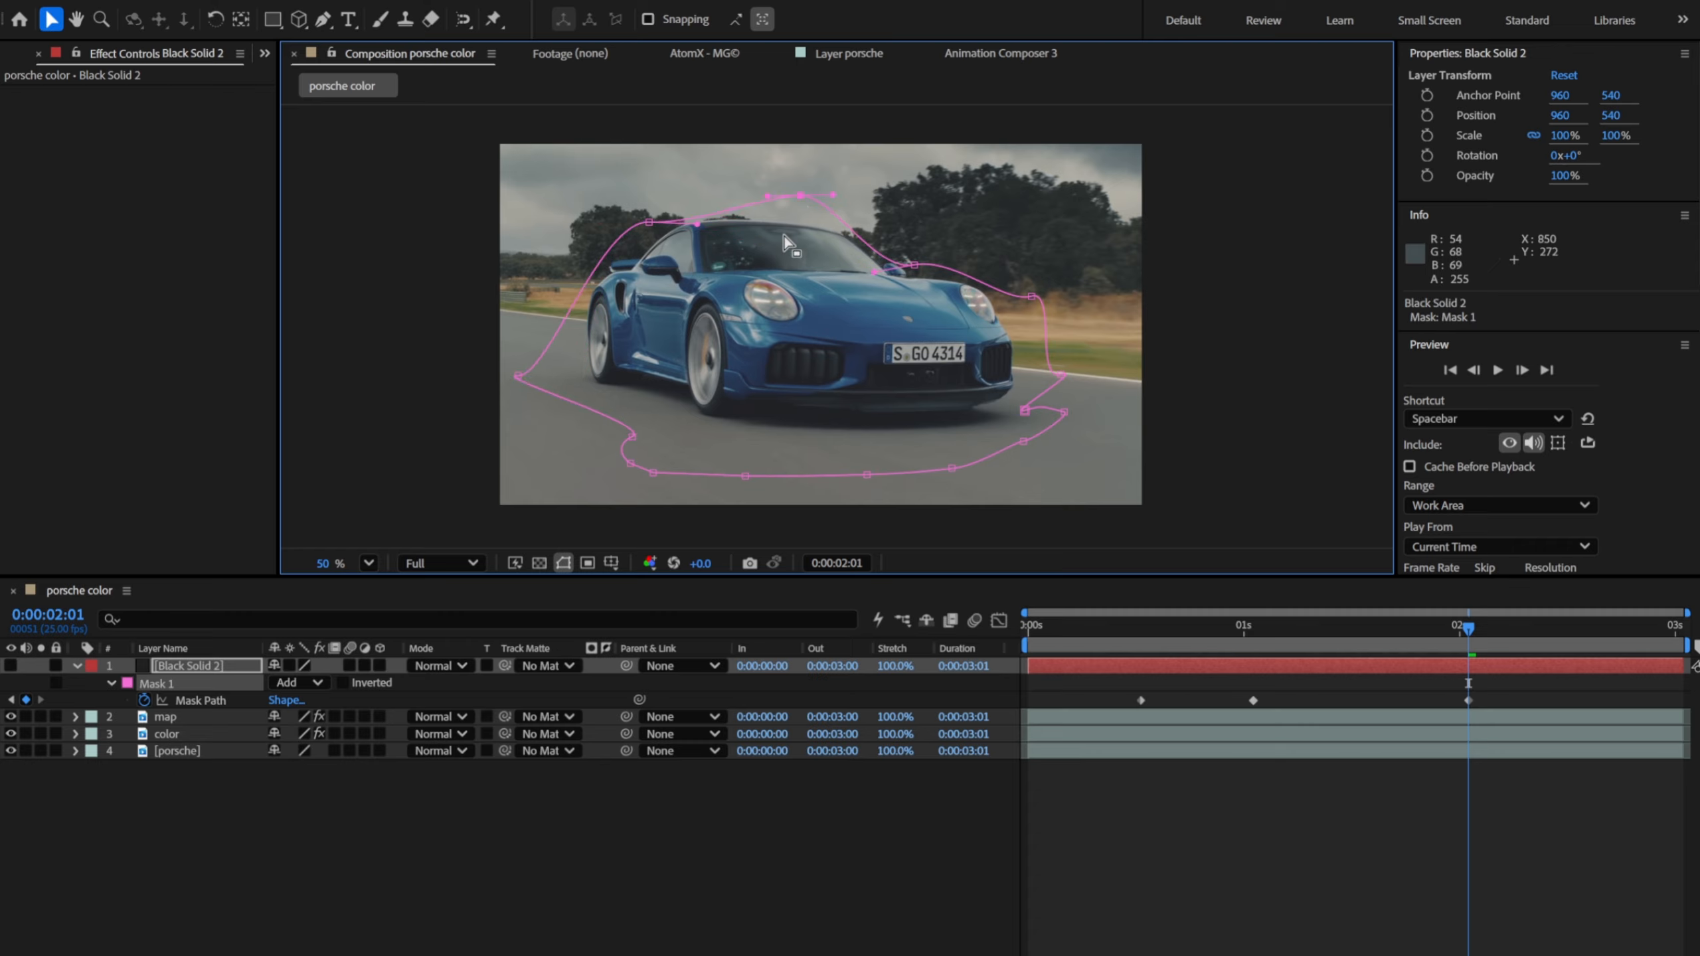
pyautogui.moveTo(649, 223); pyautogui.dragTo(641, 210)
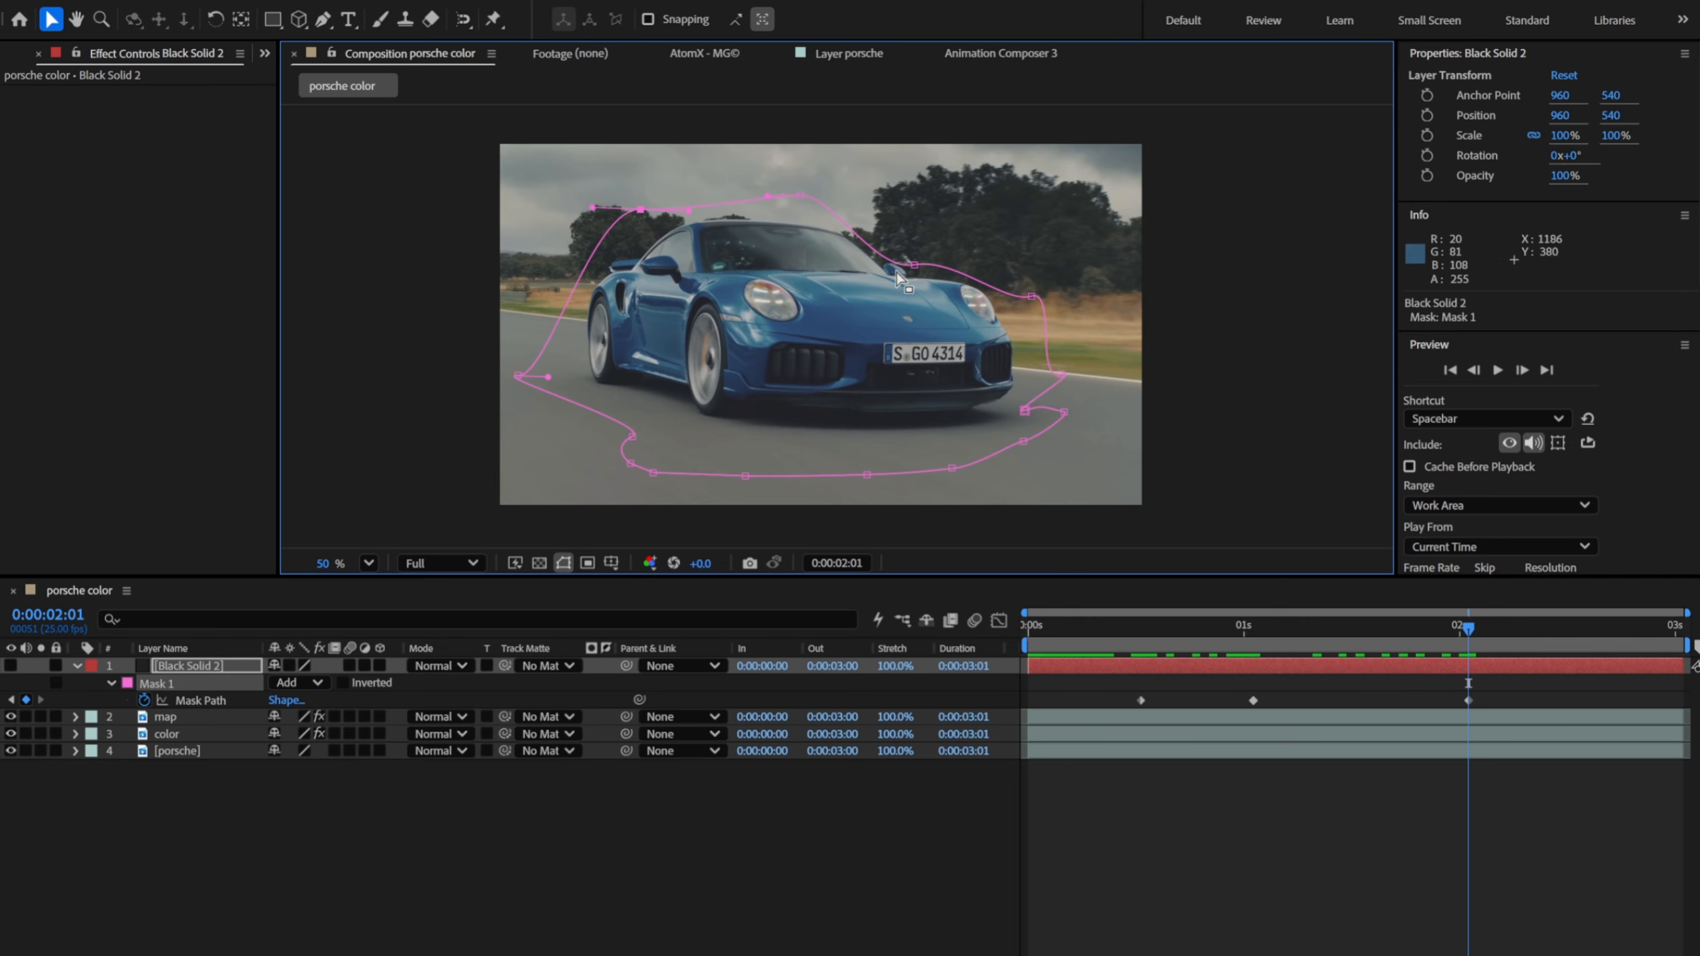
pyautogui.moveTo(915, 266); pyautogui.dragTo(897, 229)
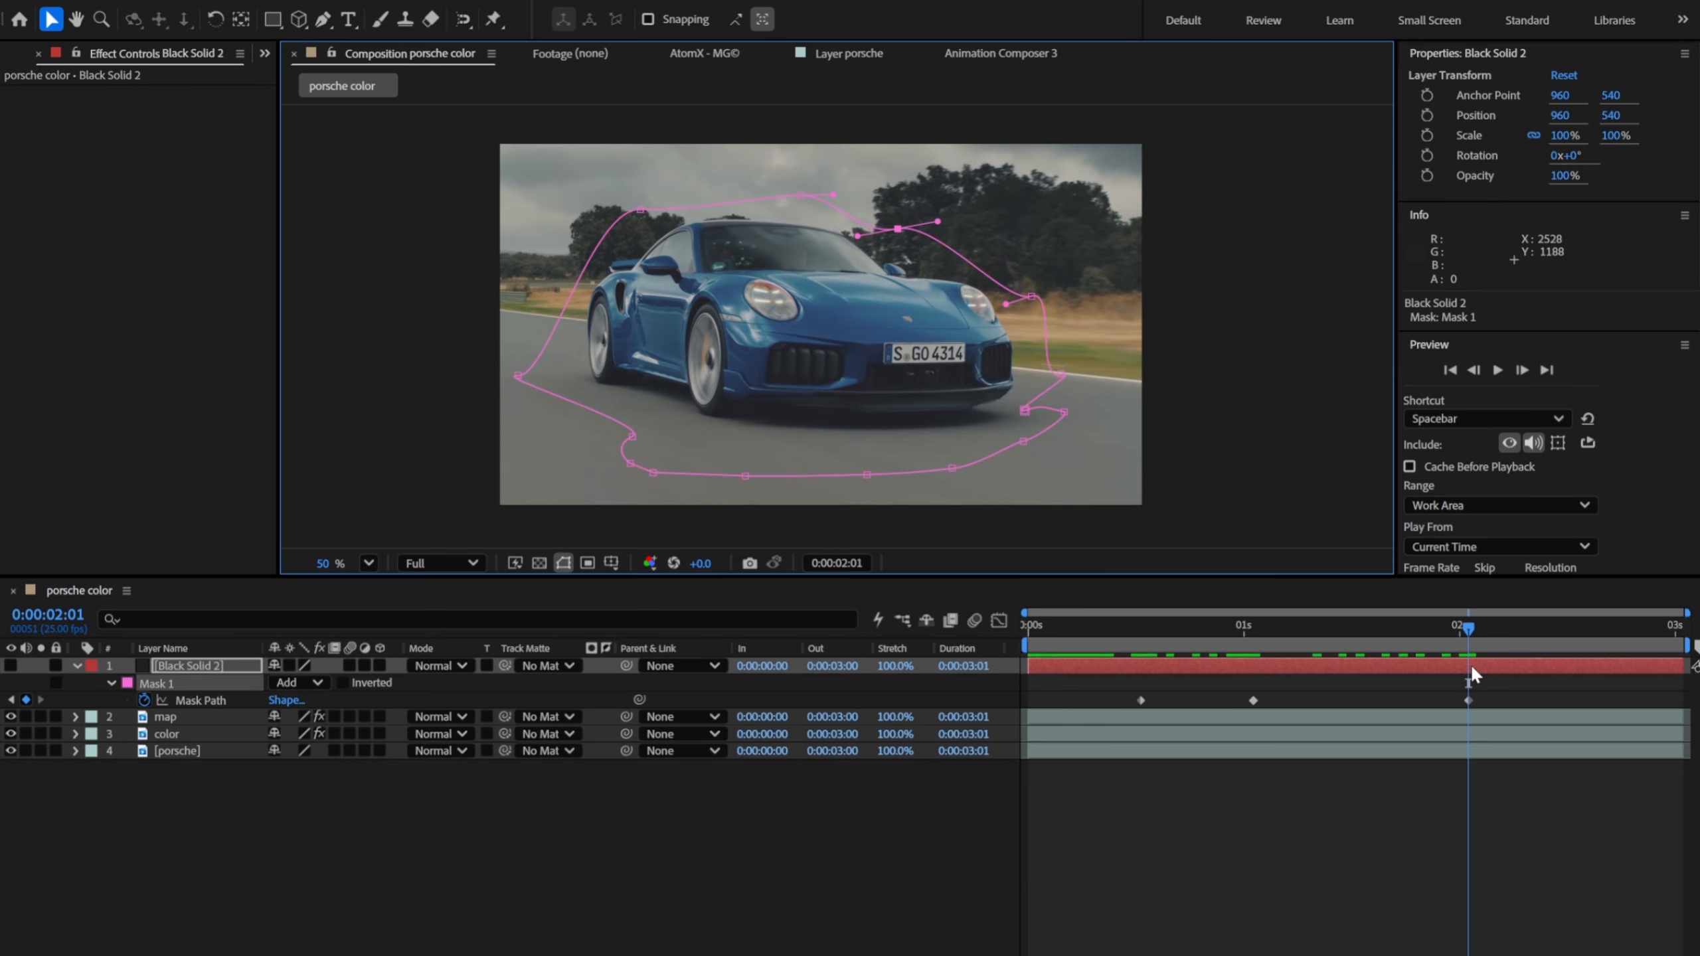
# Step: Trim the black solid to run from 0:00:00:13 to the last Mask Path keyframe, removing the leftover split part
pyautogui.hotkey('ctrl', 'shift', 'd')
pyautogui.press('Delete')
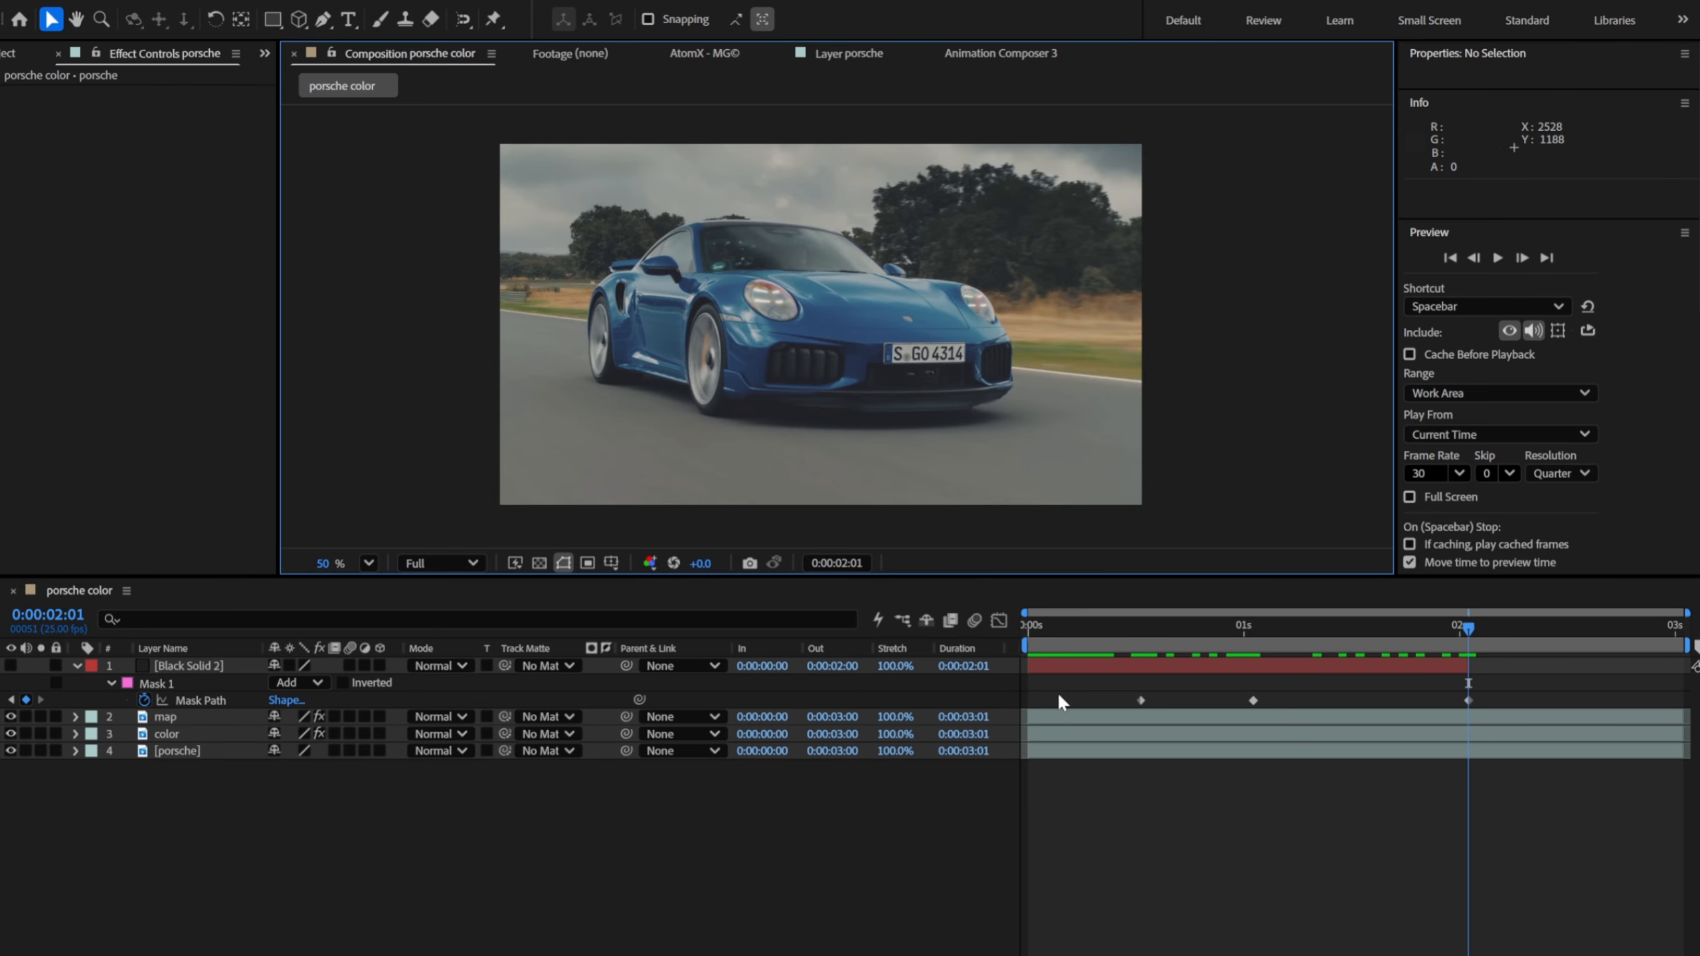
pyautogui.moveTo(1030, 666); pyautogui.dragTo(1081, 661)
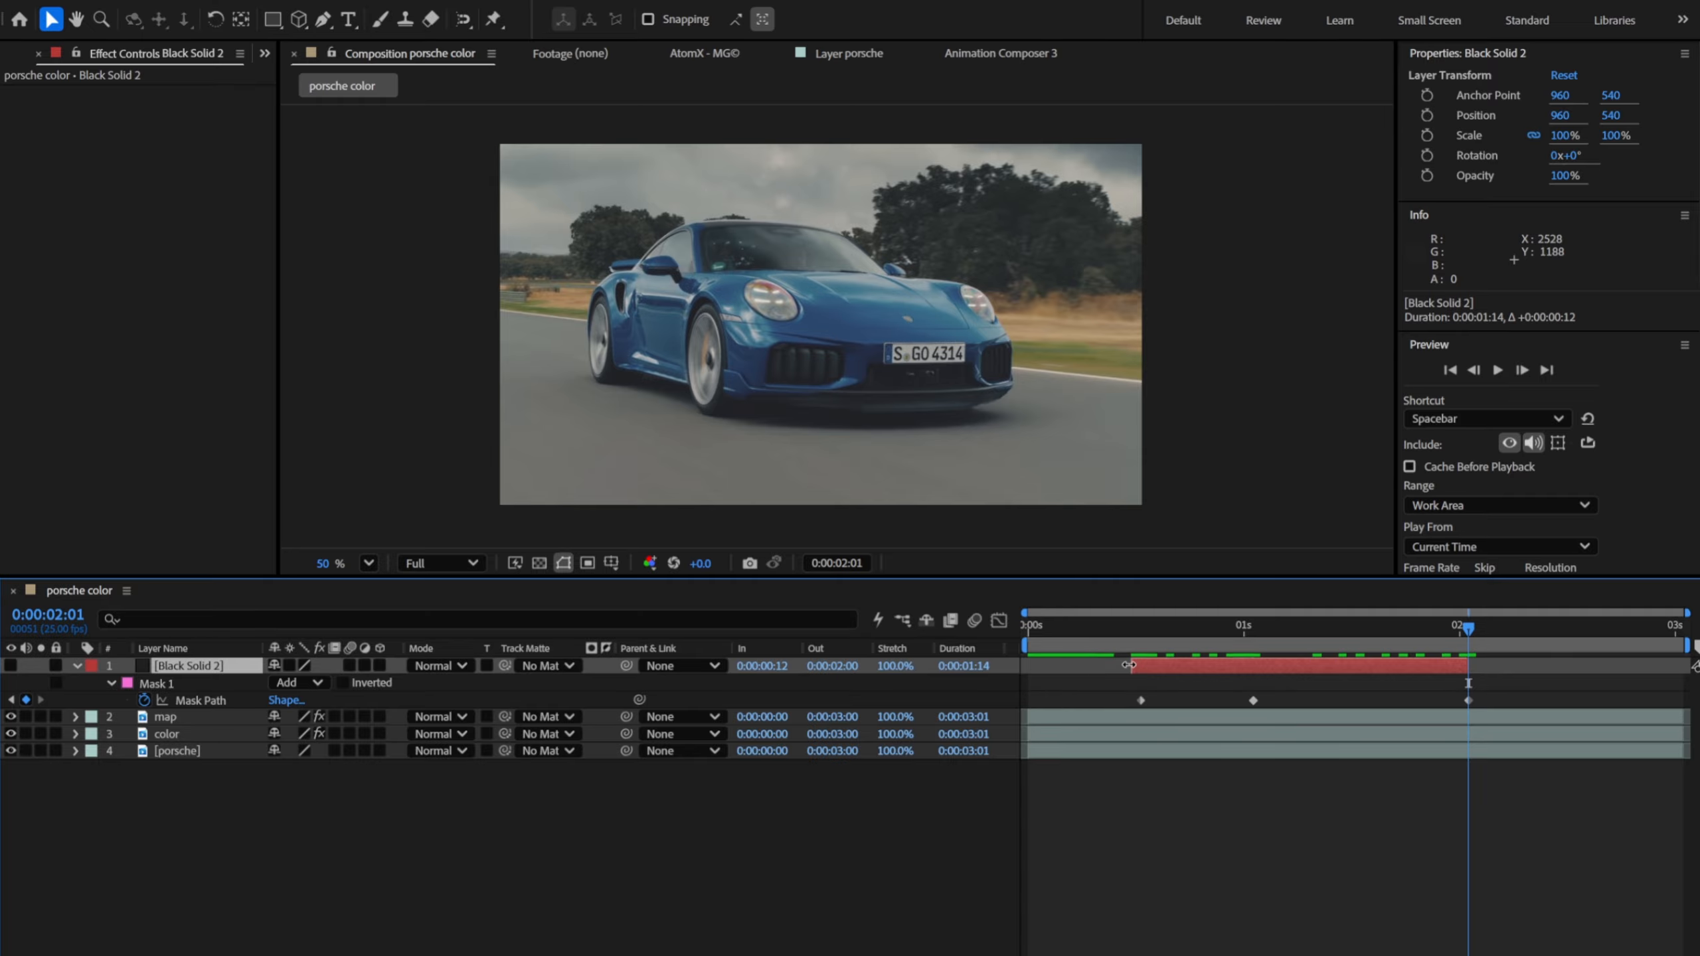
pyautogui.click(1140, 629)
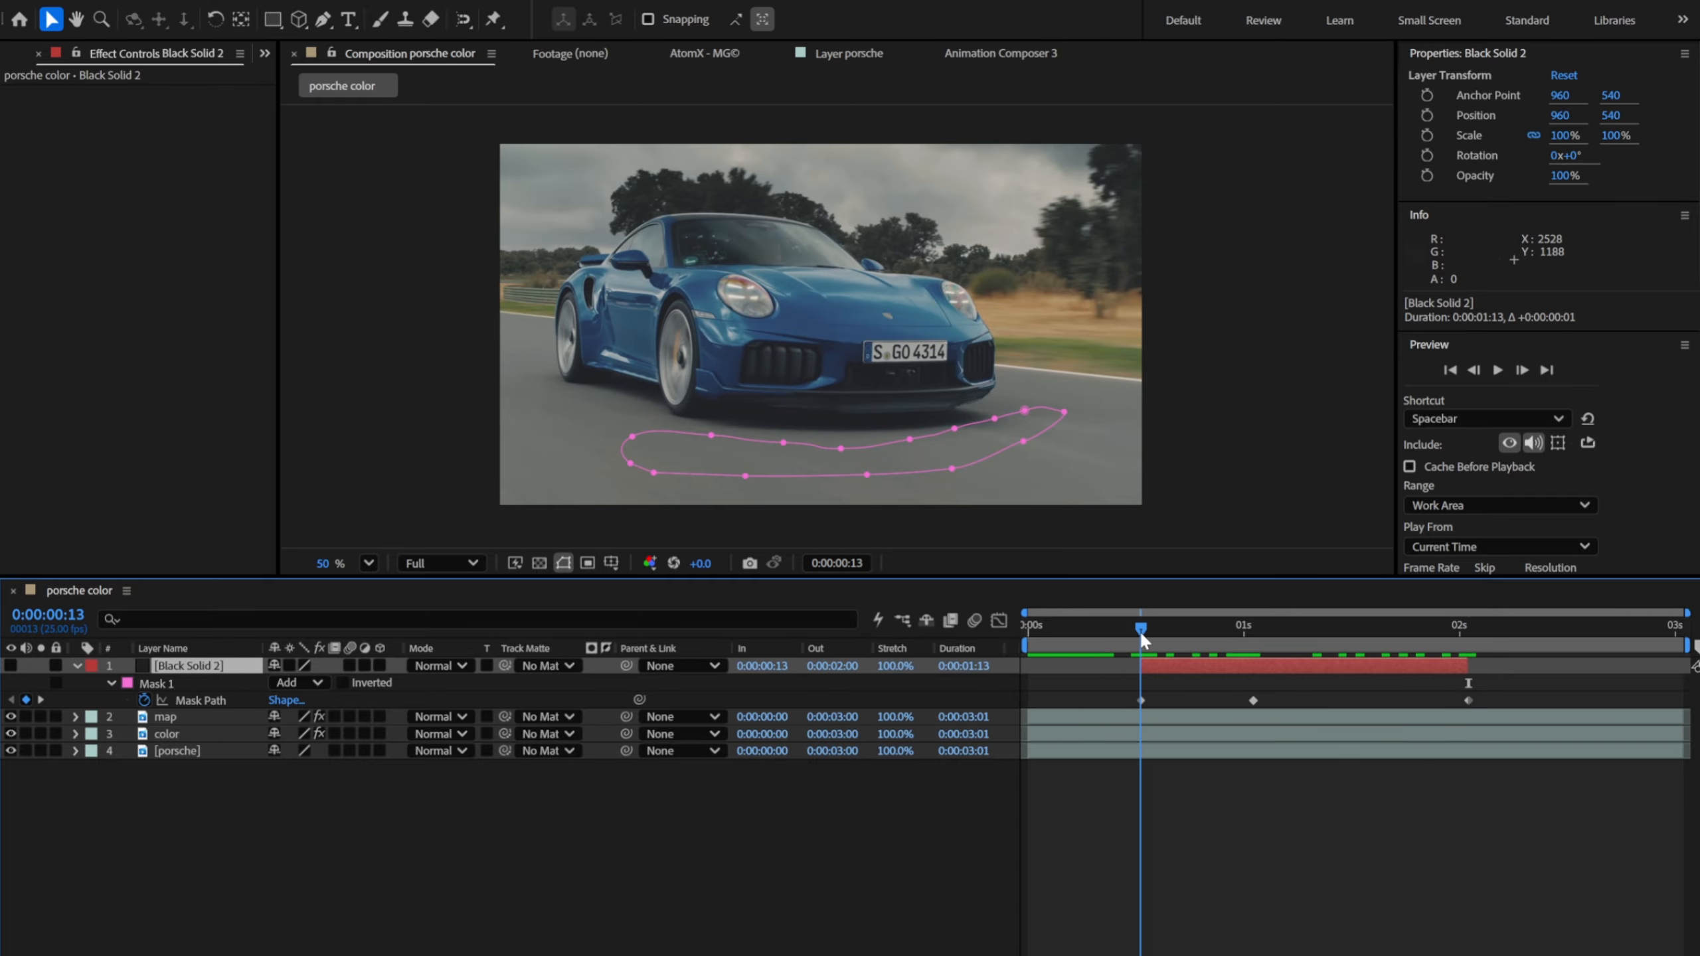
# Step: Make the black solid visible and play back its mask animation from 0:00:00:13
pyautogui.click(10, 665)
pyautogui.press('space')
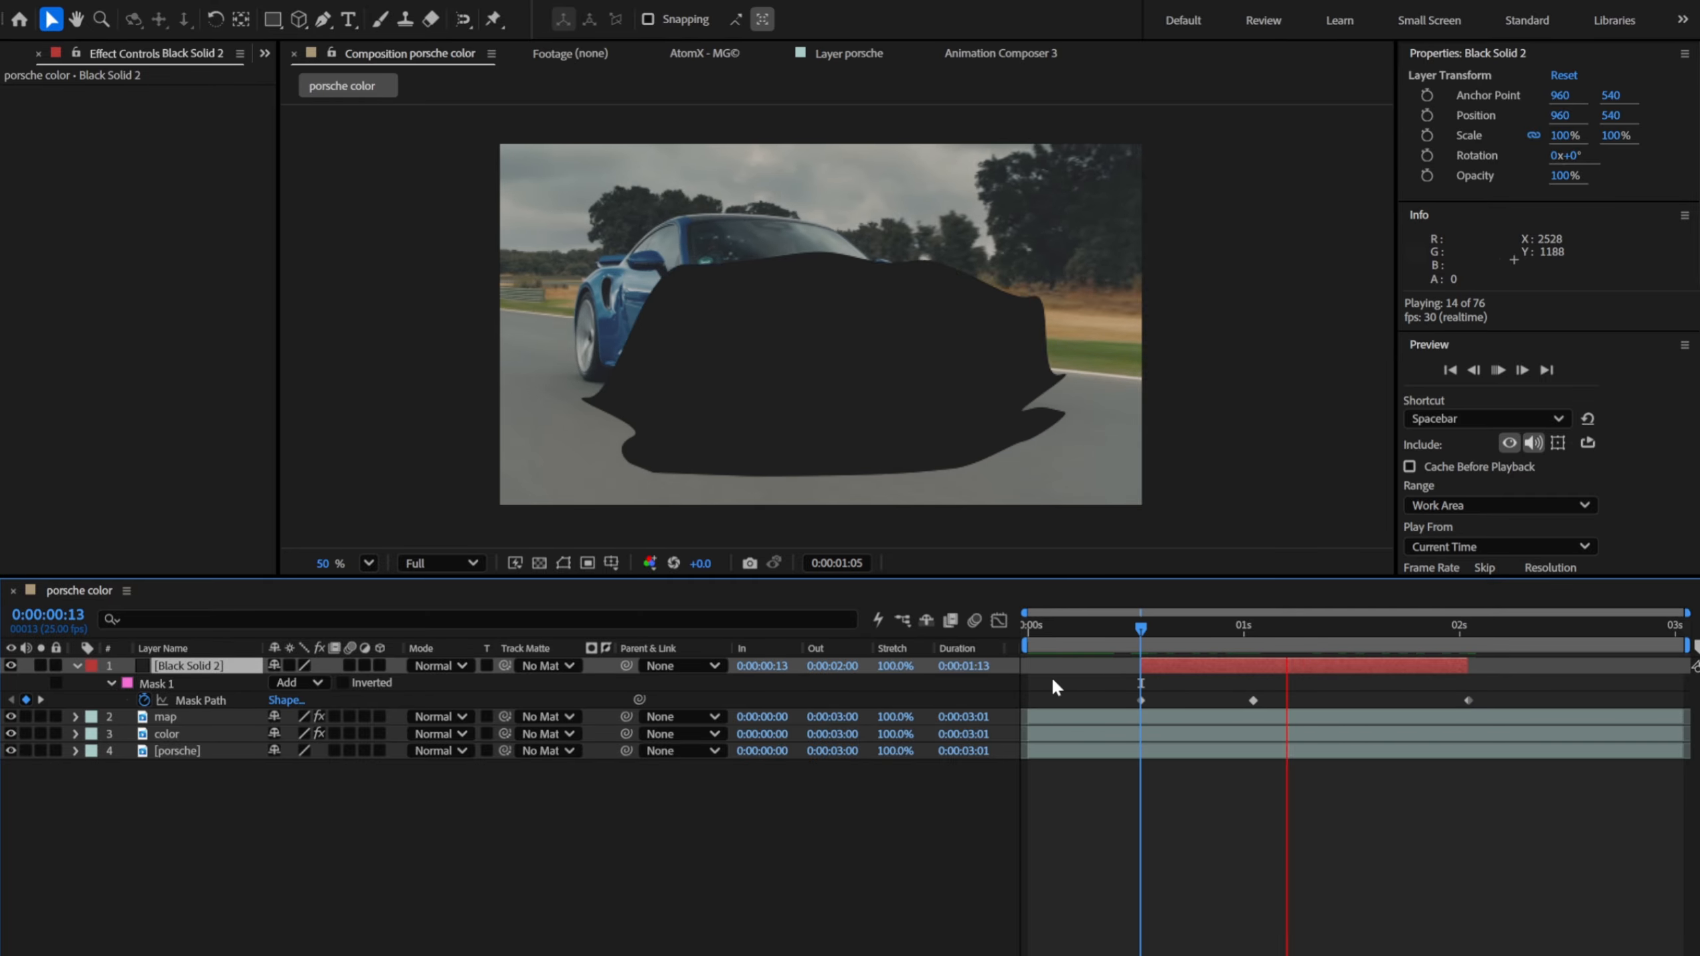
pyautogui.press('space')
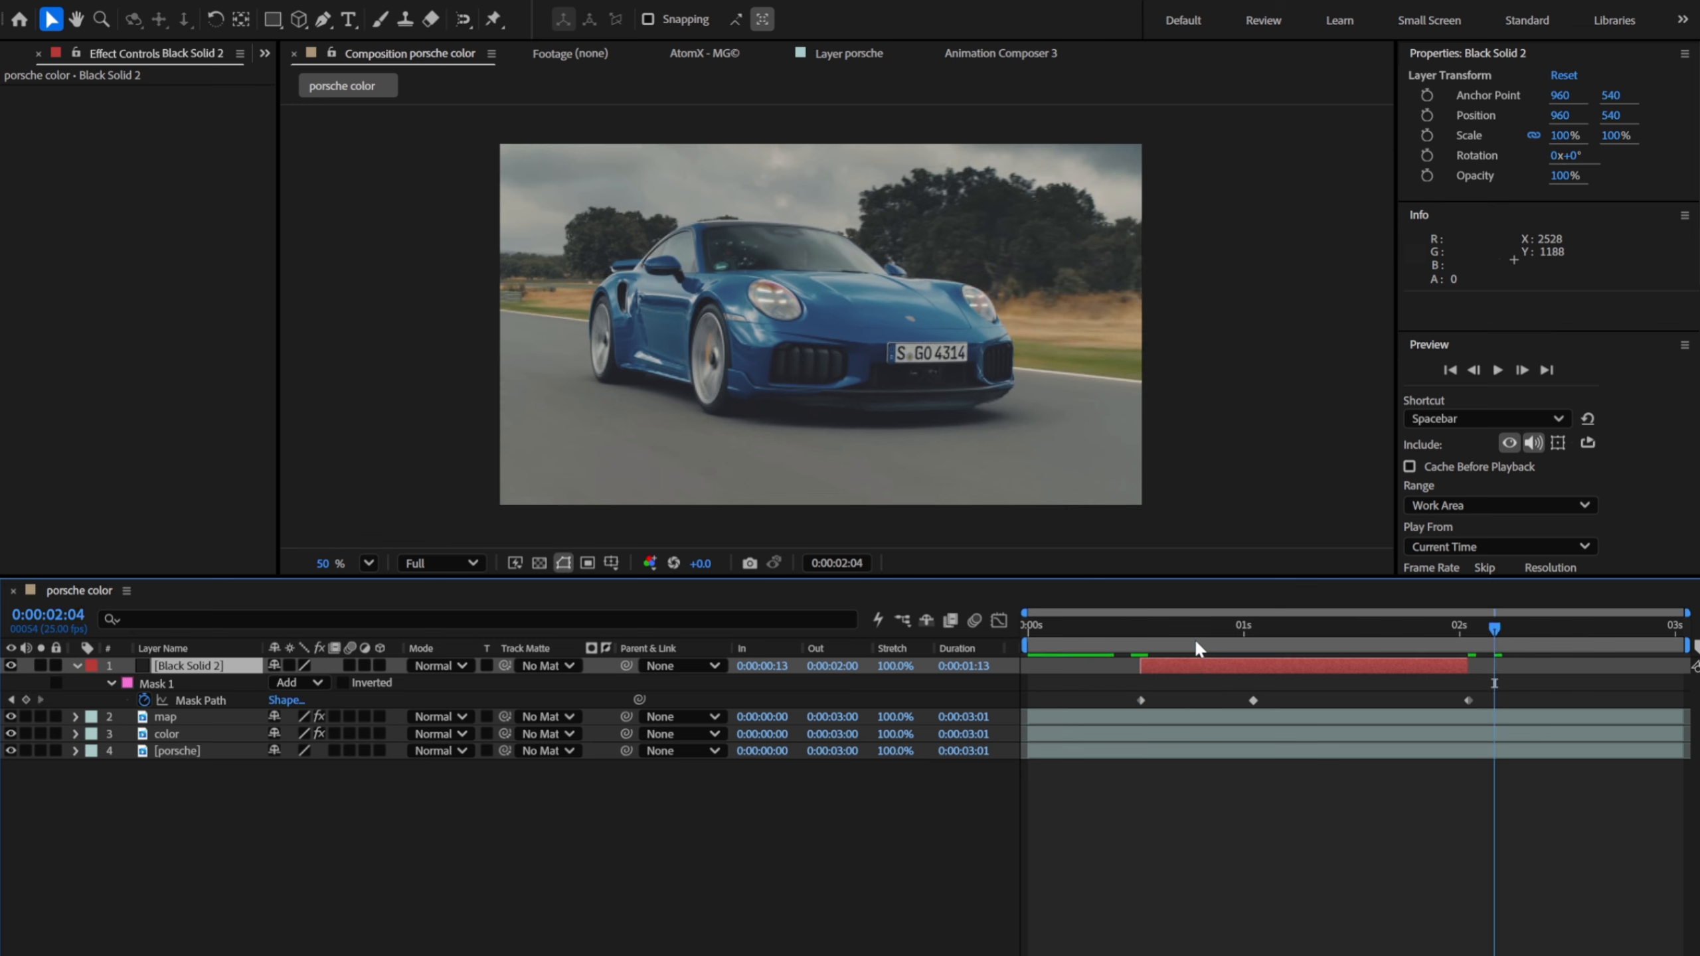
pyautogui.moveTo(1197, 644); pyautogui.dragTo(1146, 647)
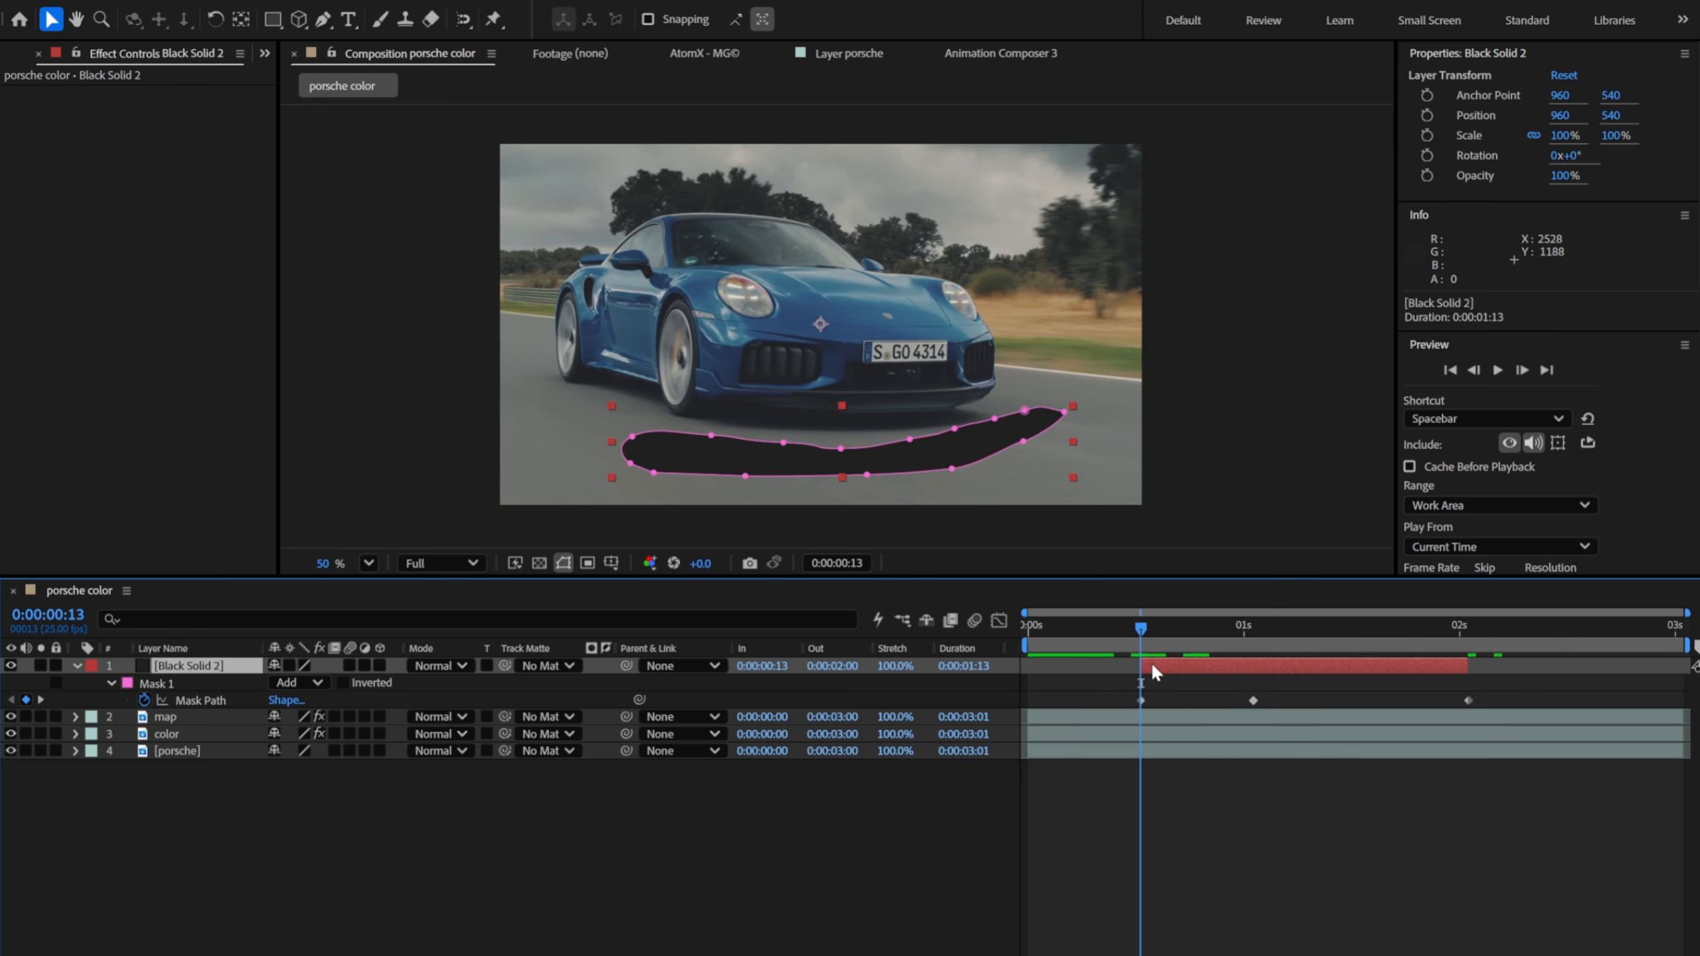
# Step: Apply the Saber effect to the black solid and set its Core Type to Layer Masks
pyautogui.hotkey('ctrl', 'space')
pyautogui.write('saber')
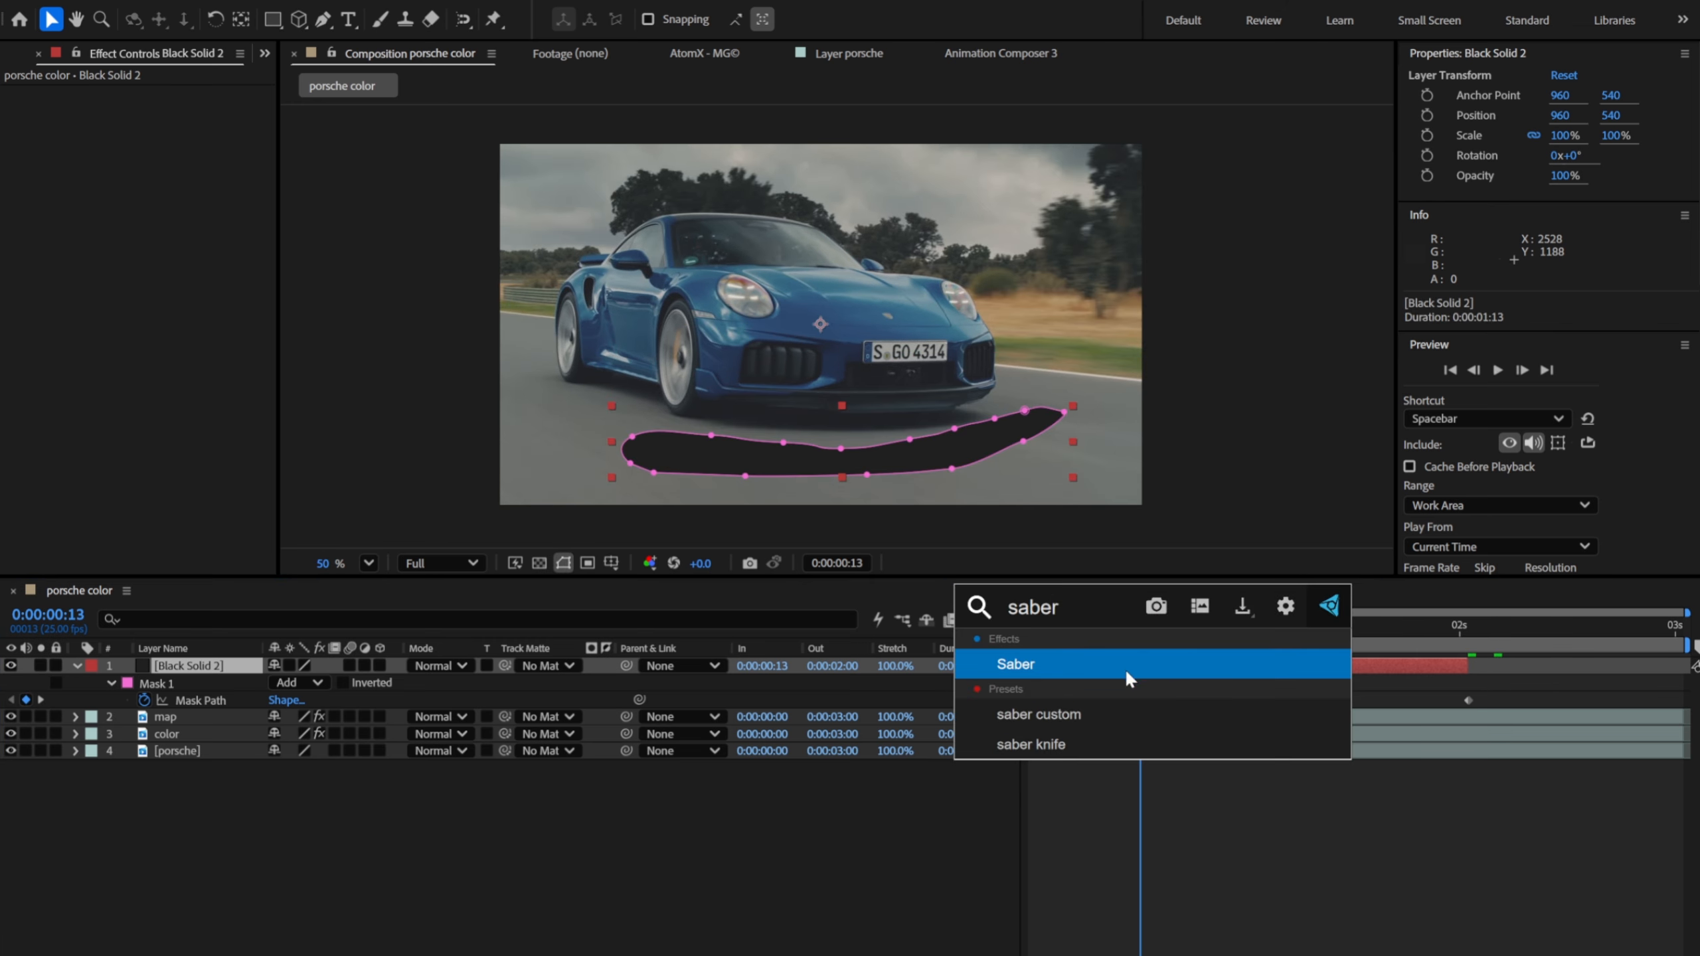
pyautogui.press('Return')
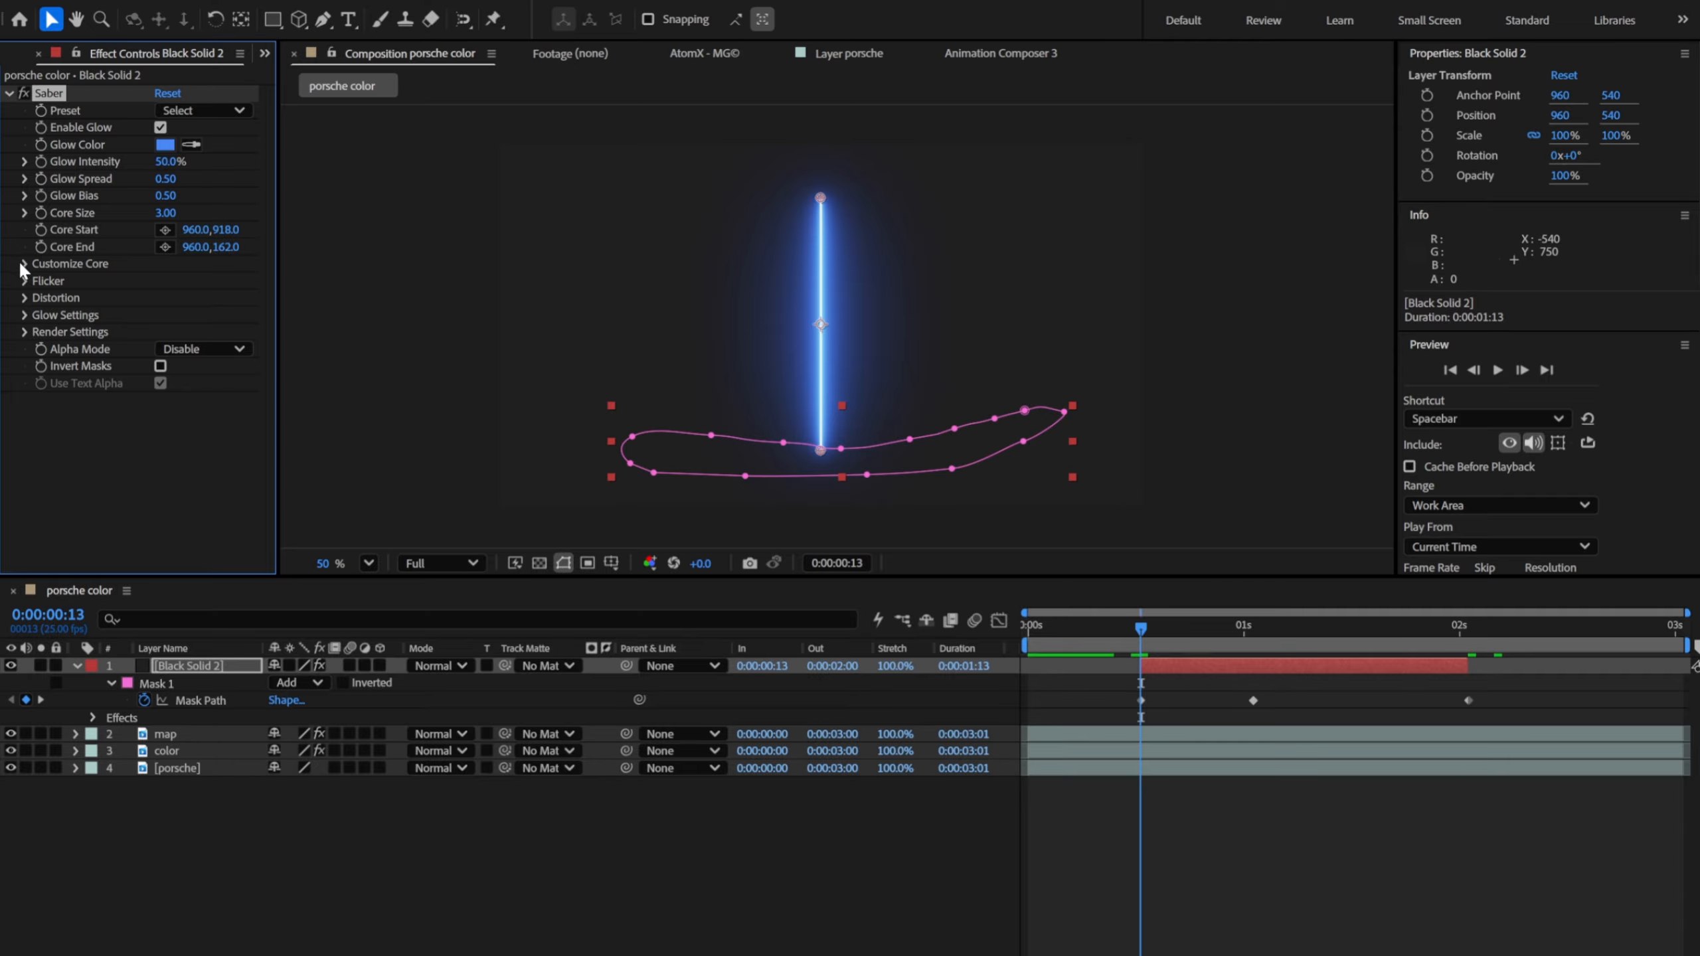
pyautogui.click(24, 263)
pyautogui.click(200, 281)
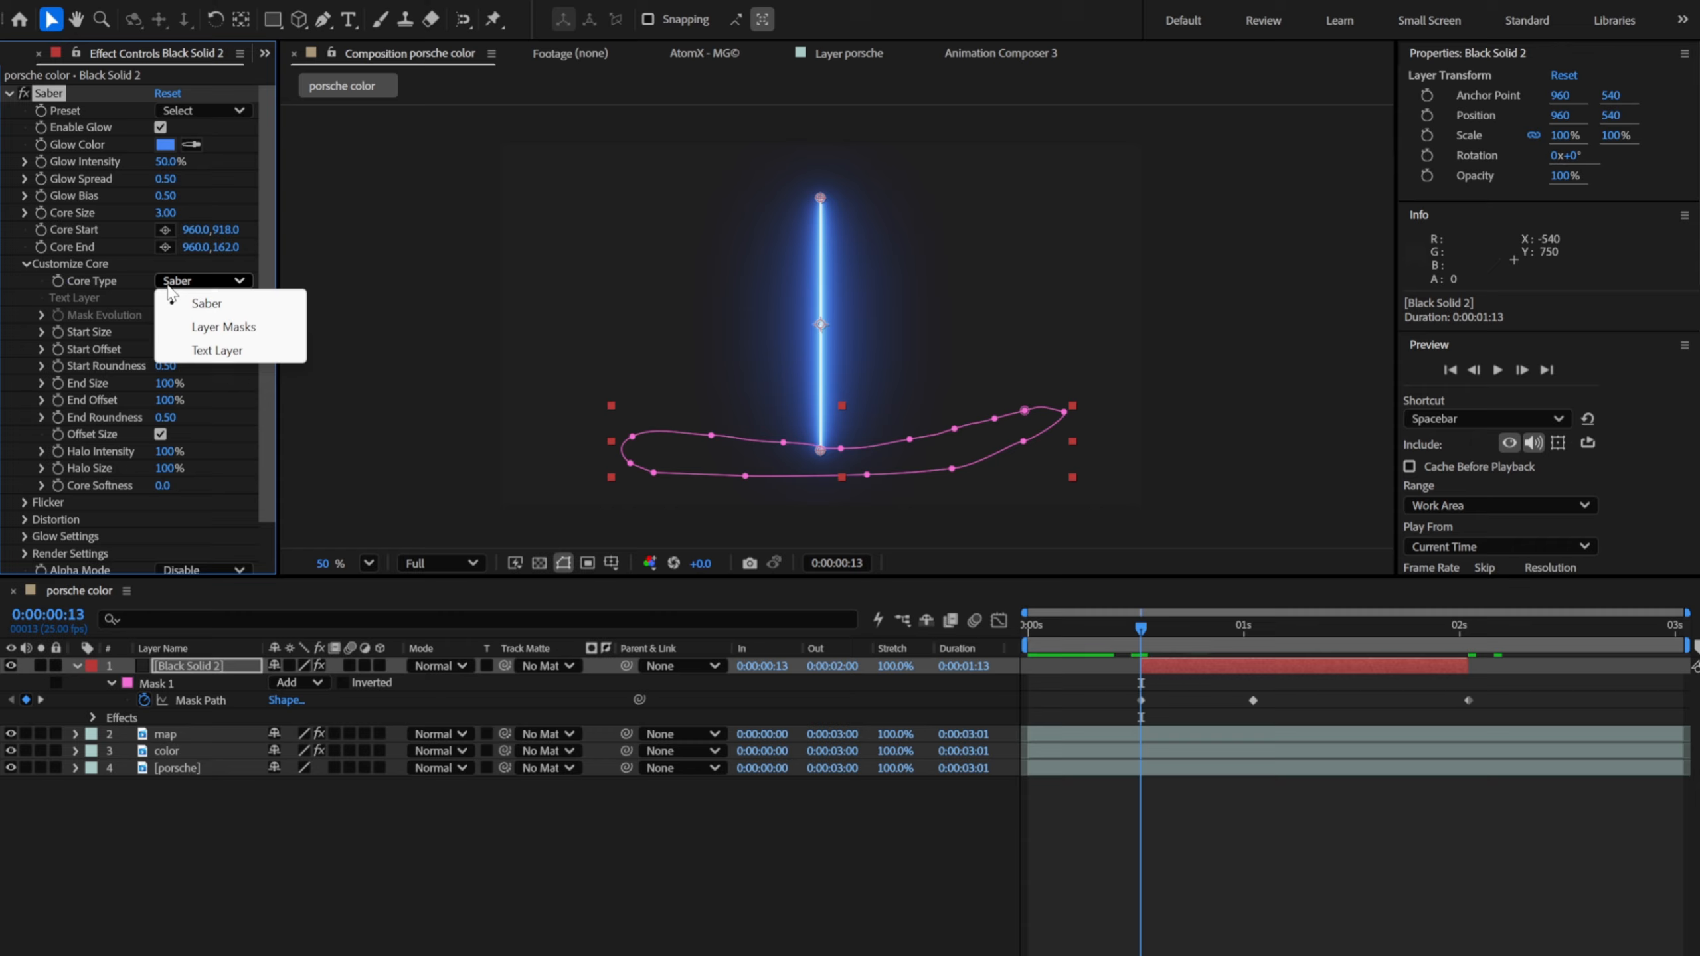
pyautogui.click(207, 328)
pyautogui.scroll(-2, 86, 430)
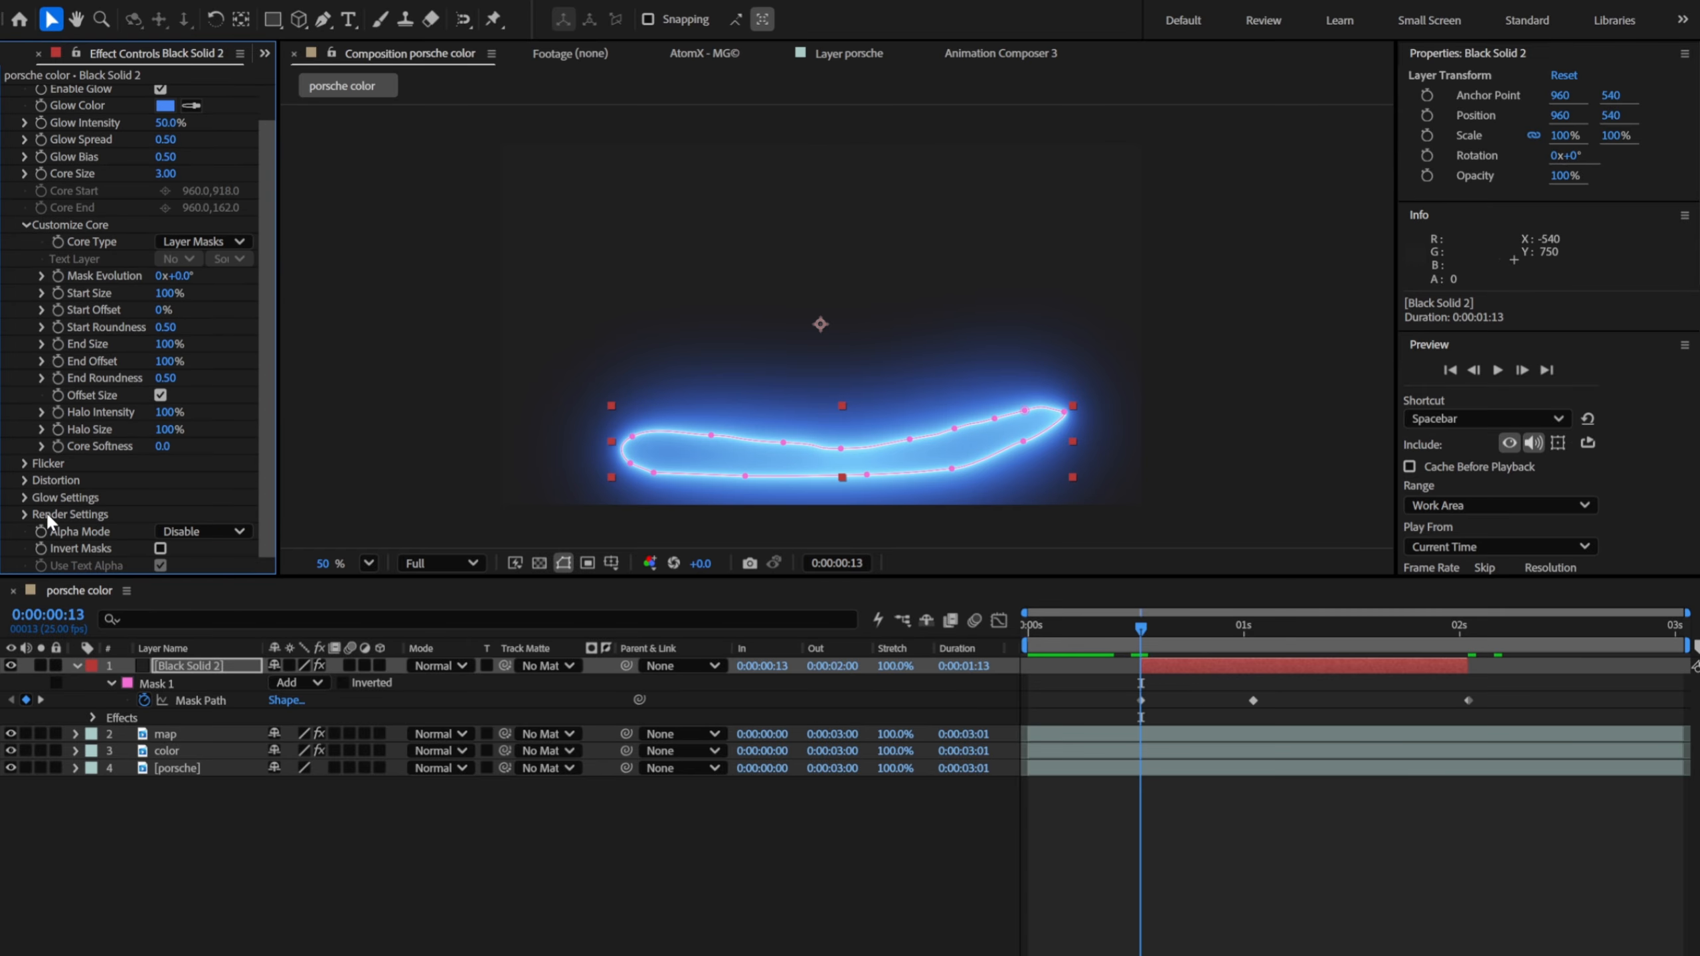
# Step: Set Saber's Composite Settings to Transparent and review the glow over the footage
pyautogui.click(24, 514)
pyautogui.scroll(-8, 53, 513)
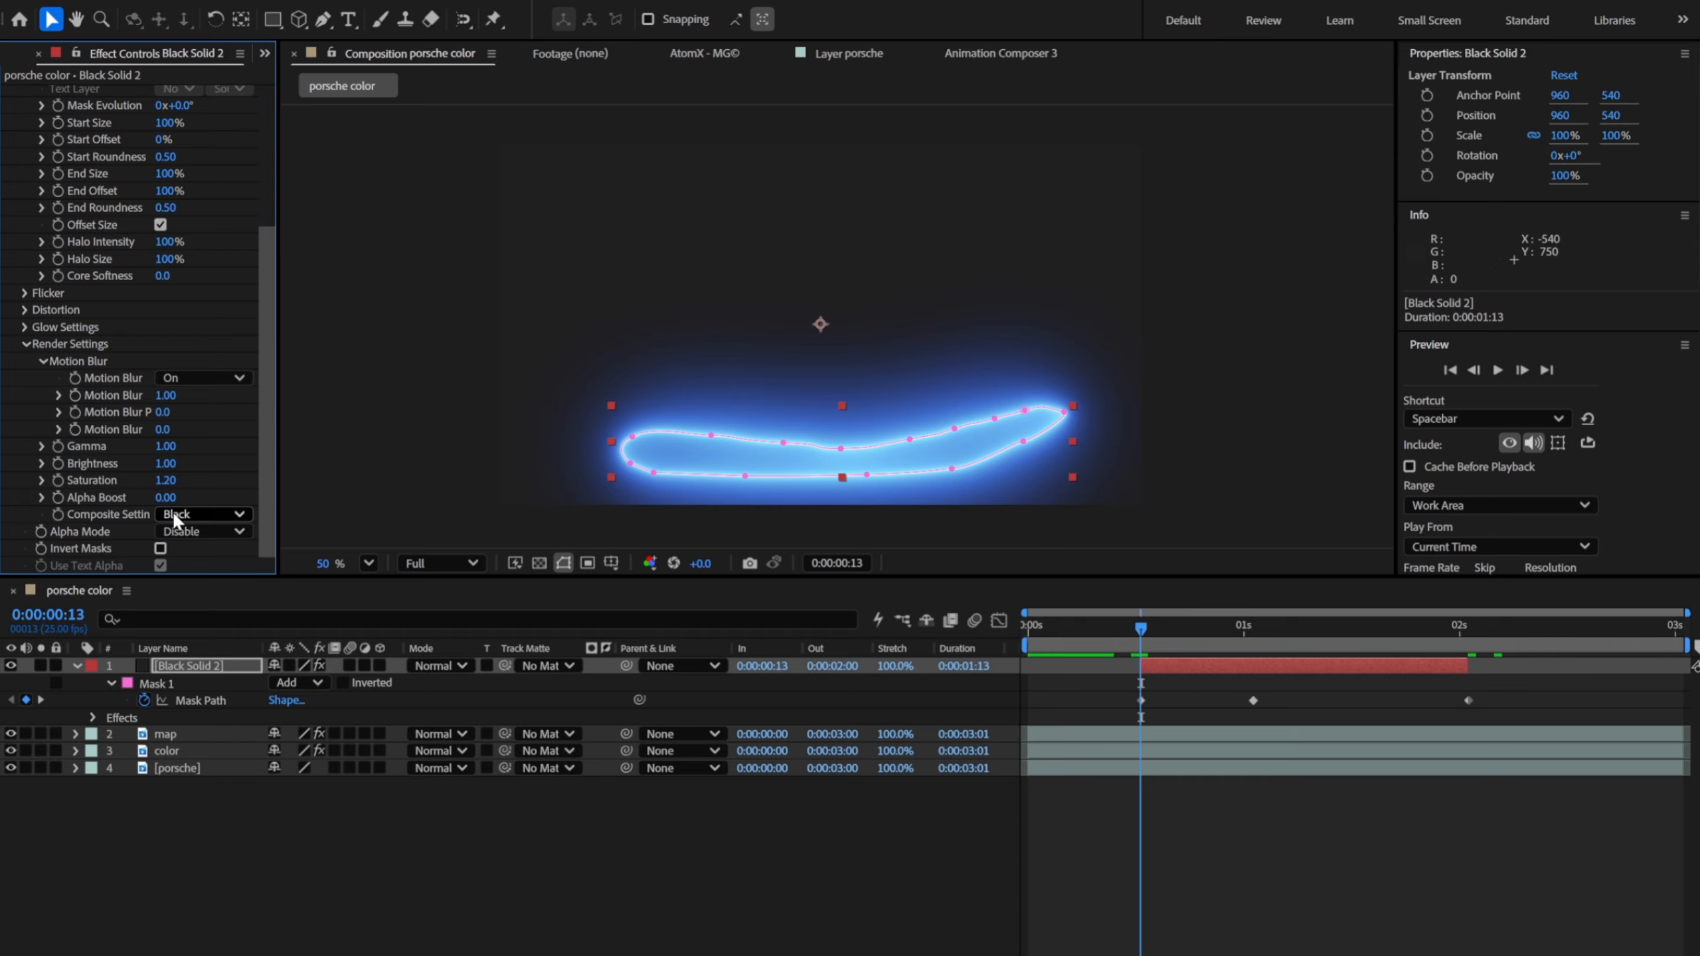
pyautogui.click(173, 510)
pyautogui.click(191, 534)
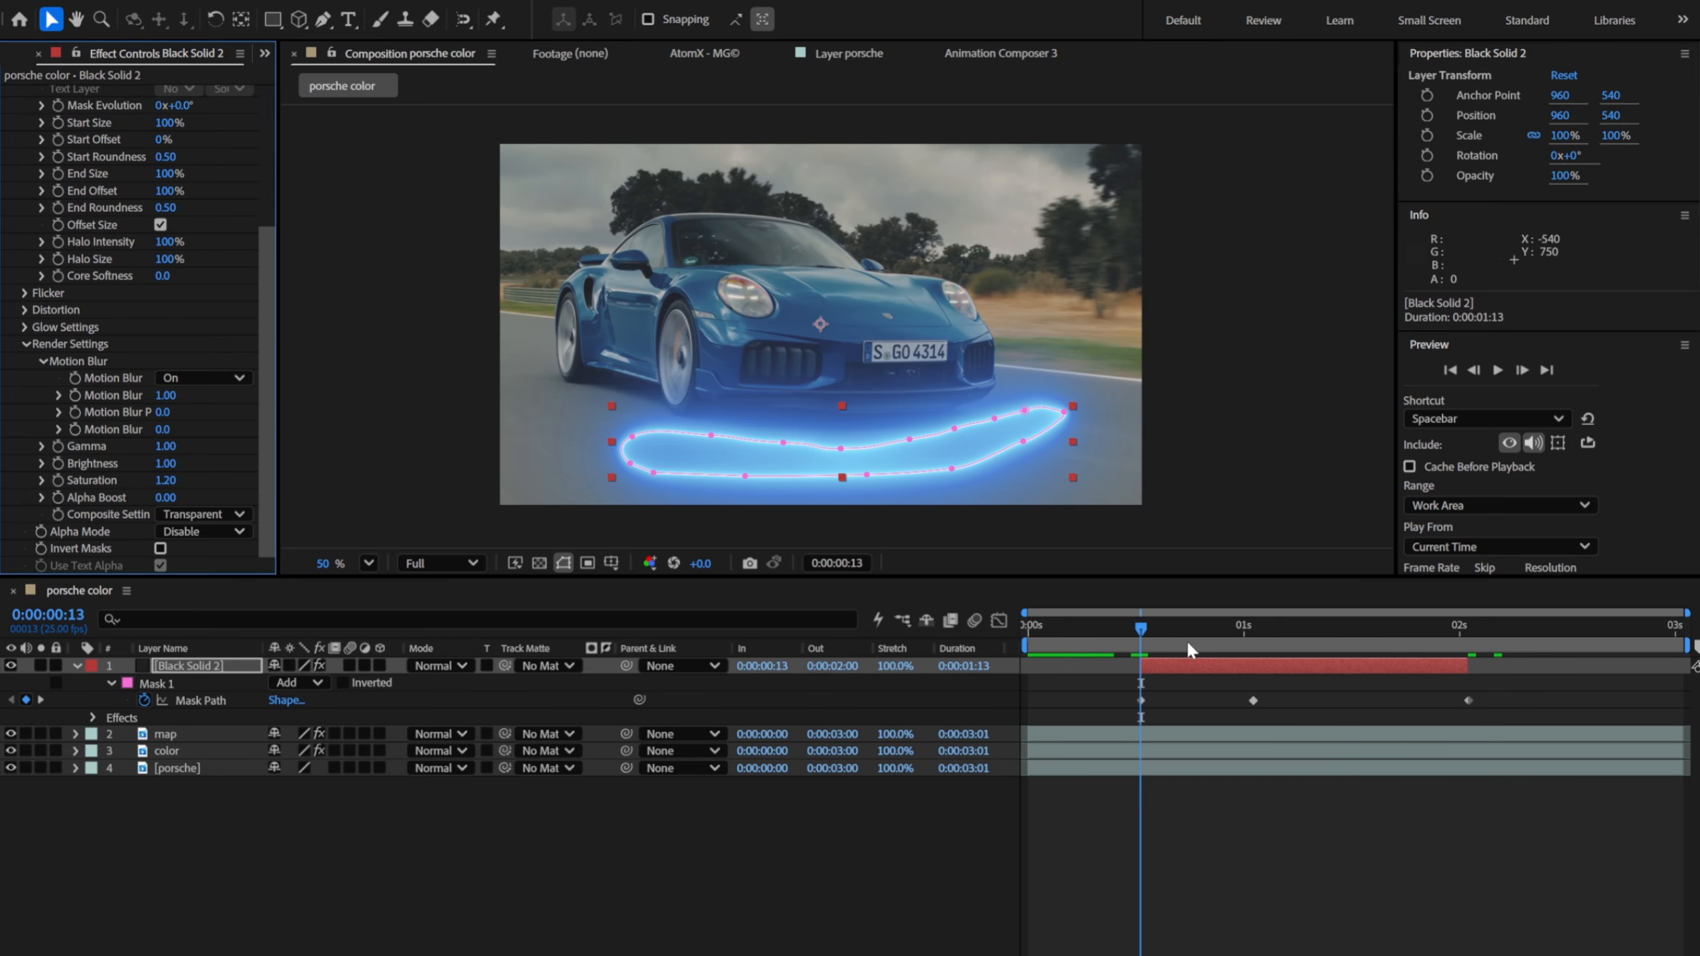
pyautogui.moveTo(1150, 633)
pyautogui.mouseDown()
pyautogui.moveTo(1448, 648)
pyautogui.moveTo(1142, 657)
pyautogui.mouseUp()
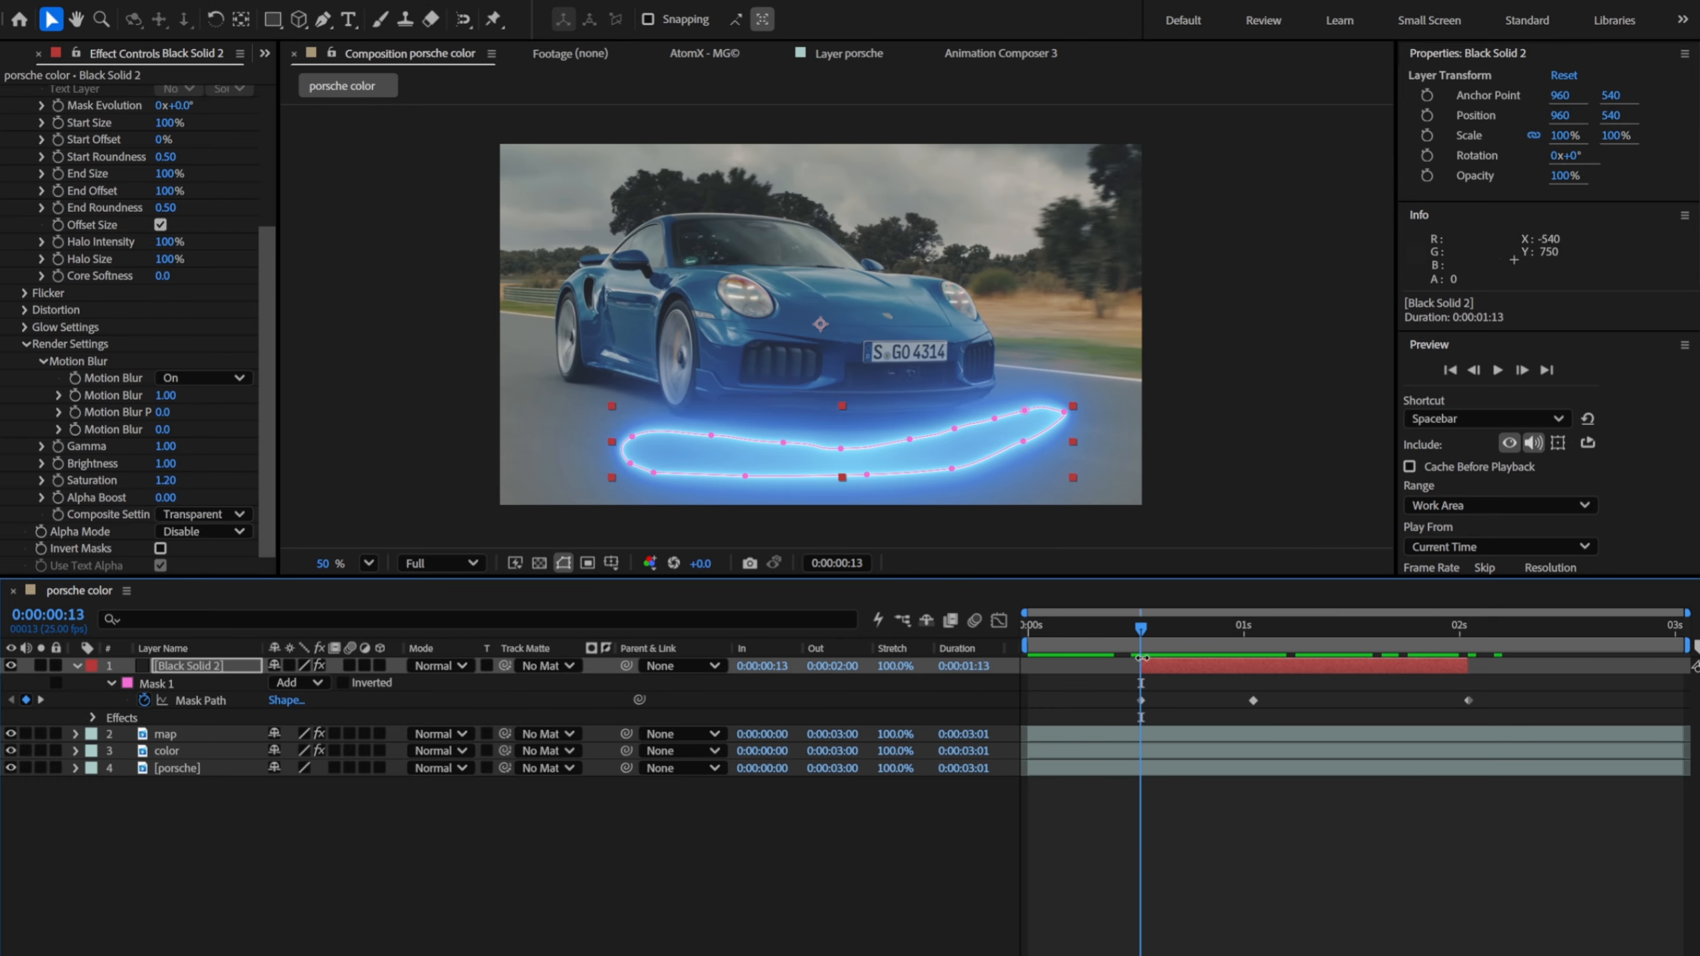
# Step: Use the map layer as the black solid's track matte and check the glow on the bodywork
pyautogui.click(172, 737)
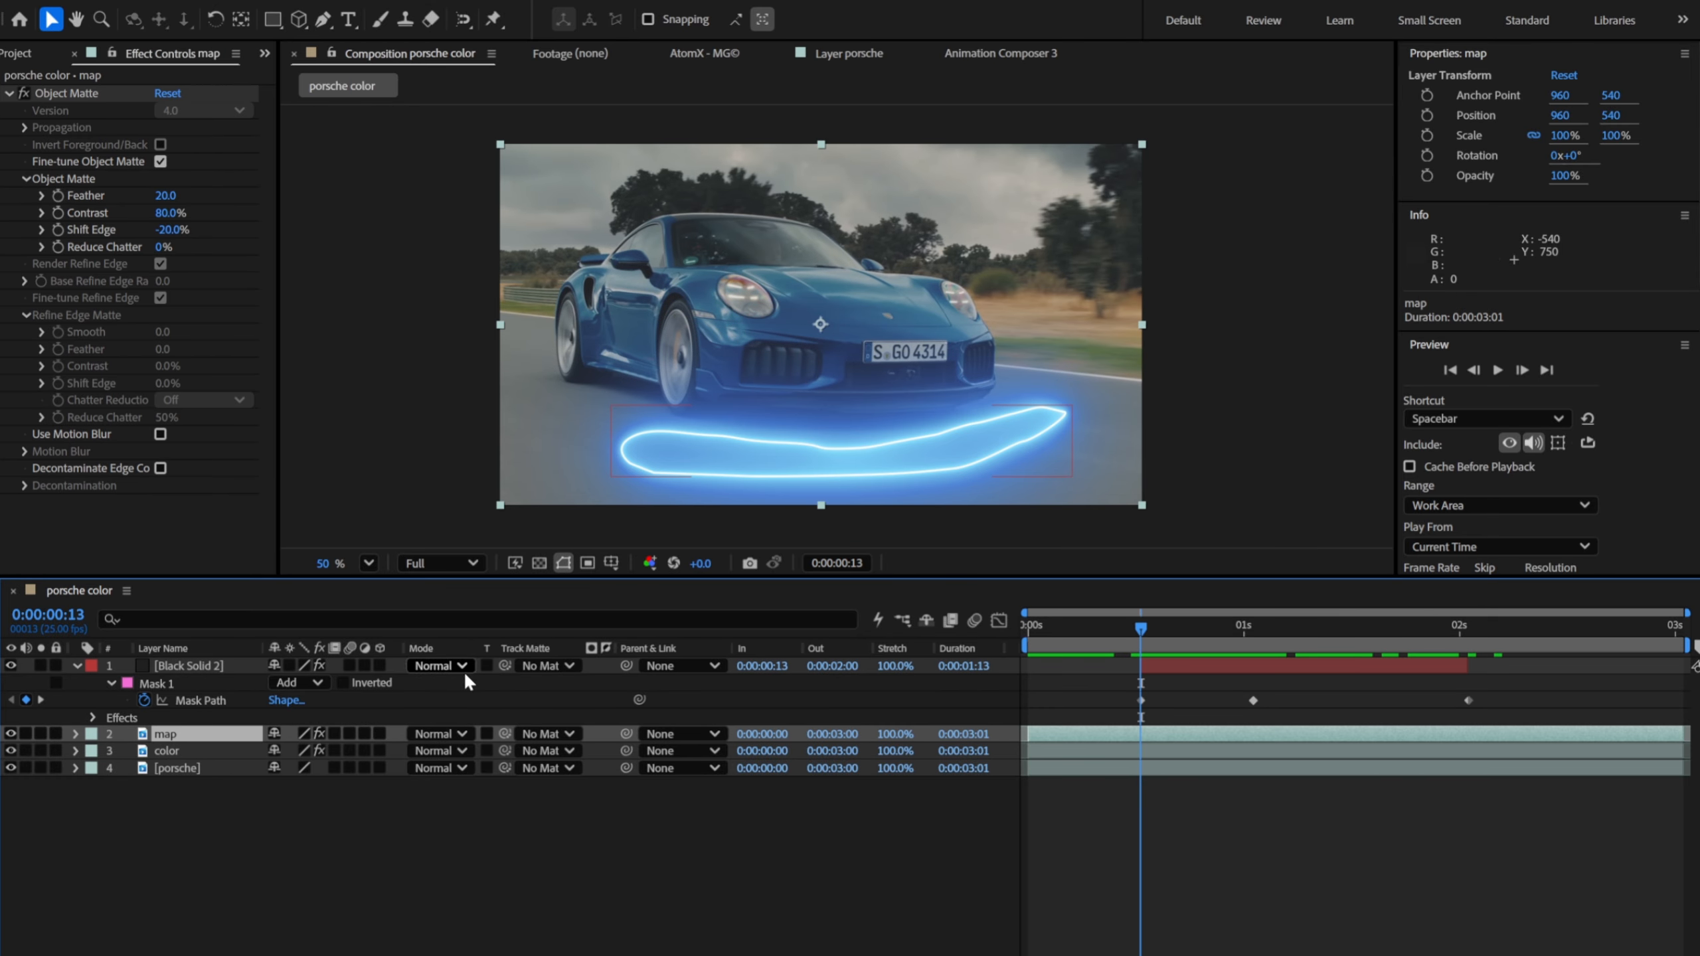
pyautogui.moveTo(504, 664); pyautogui.dragTo(240, 736)
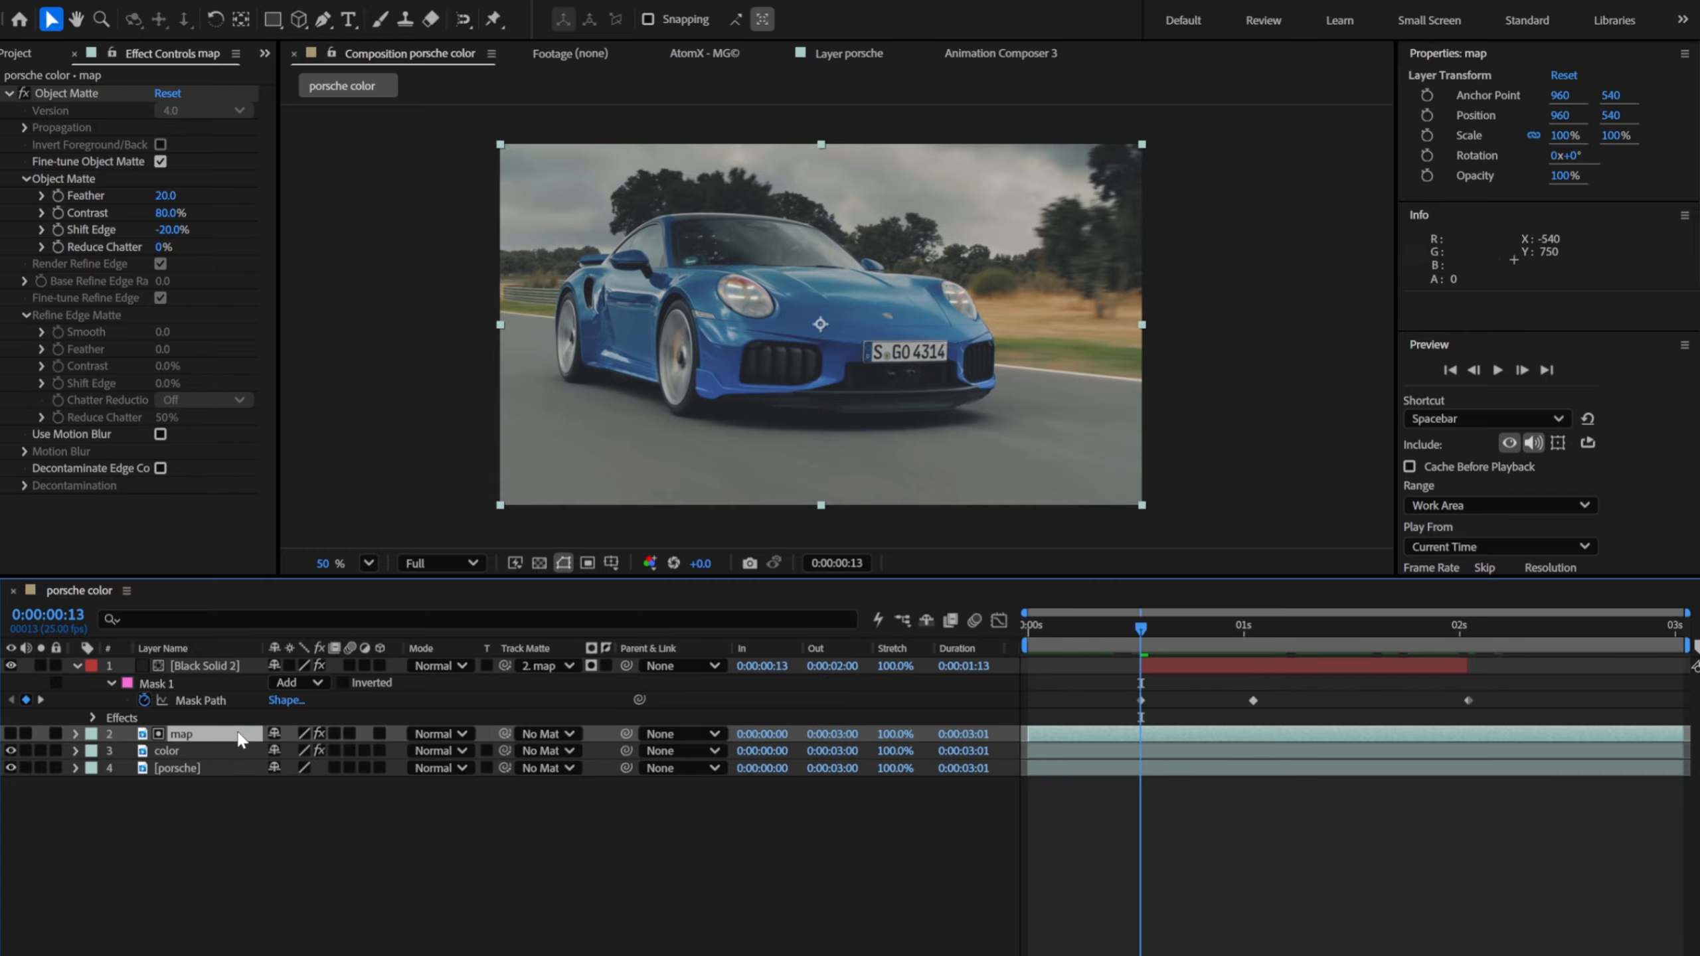
pyautogui.moveTo(1138, 631)
pyautogui.mouseDown()
pyautogui.moveTo(1450, 655)
pyautogui.moveTo(1134, 655)
pyautogui.mouseUp()
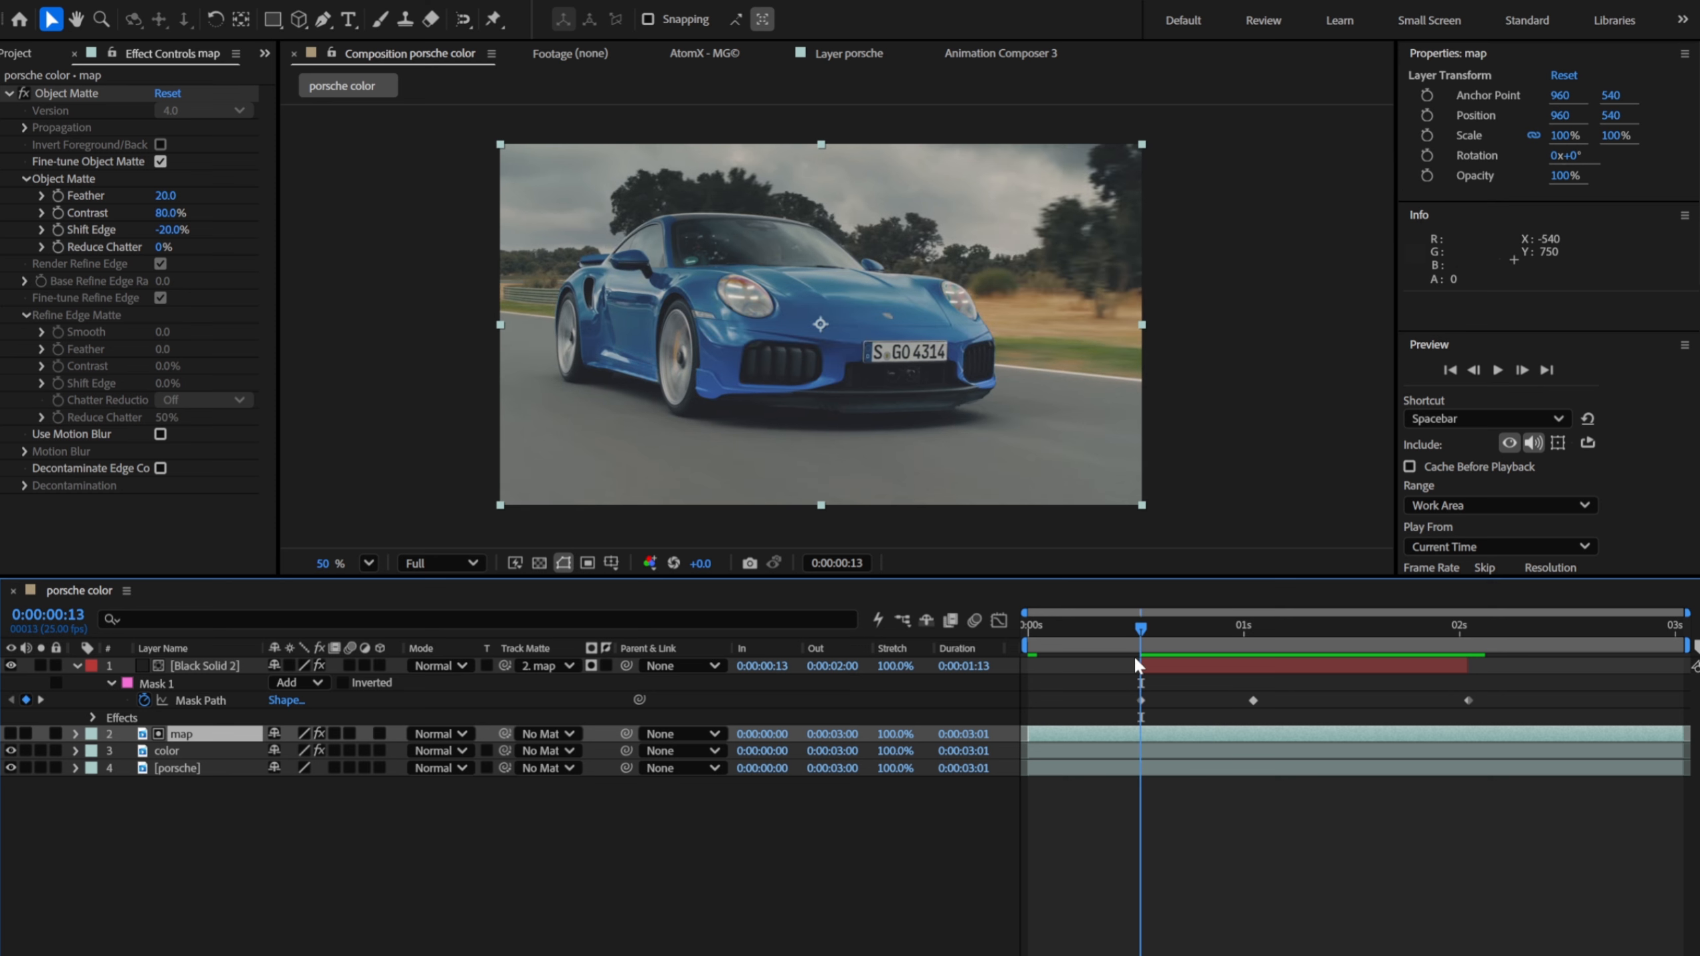
# Step: Switch the black solid's Saber preset to Core and preview the animation
pyautogui.click(1161, 668)
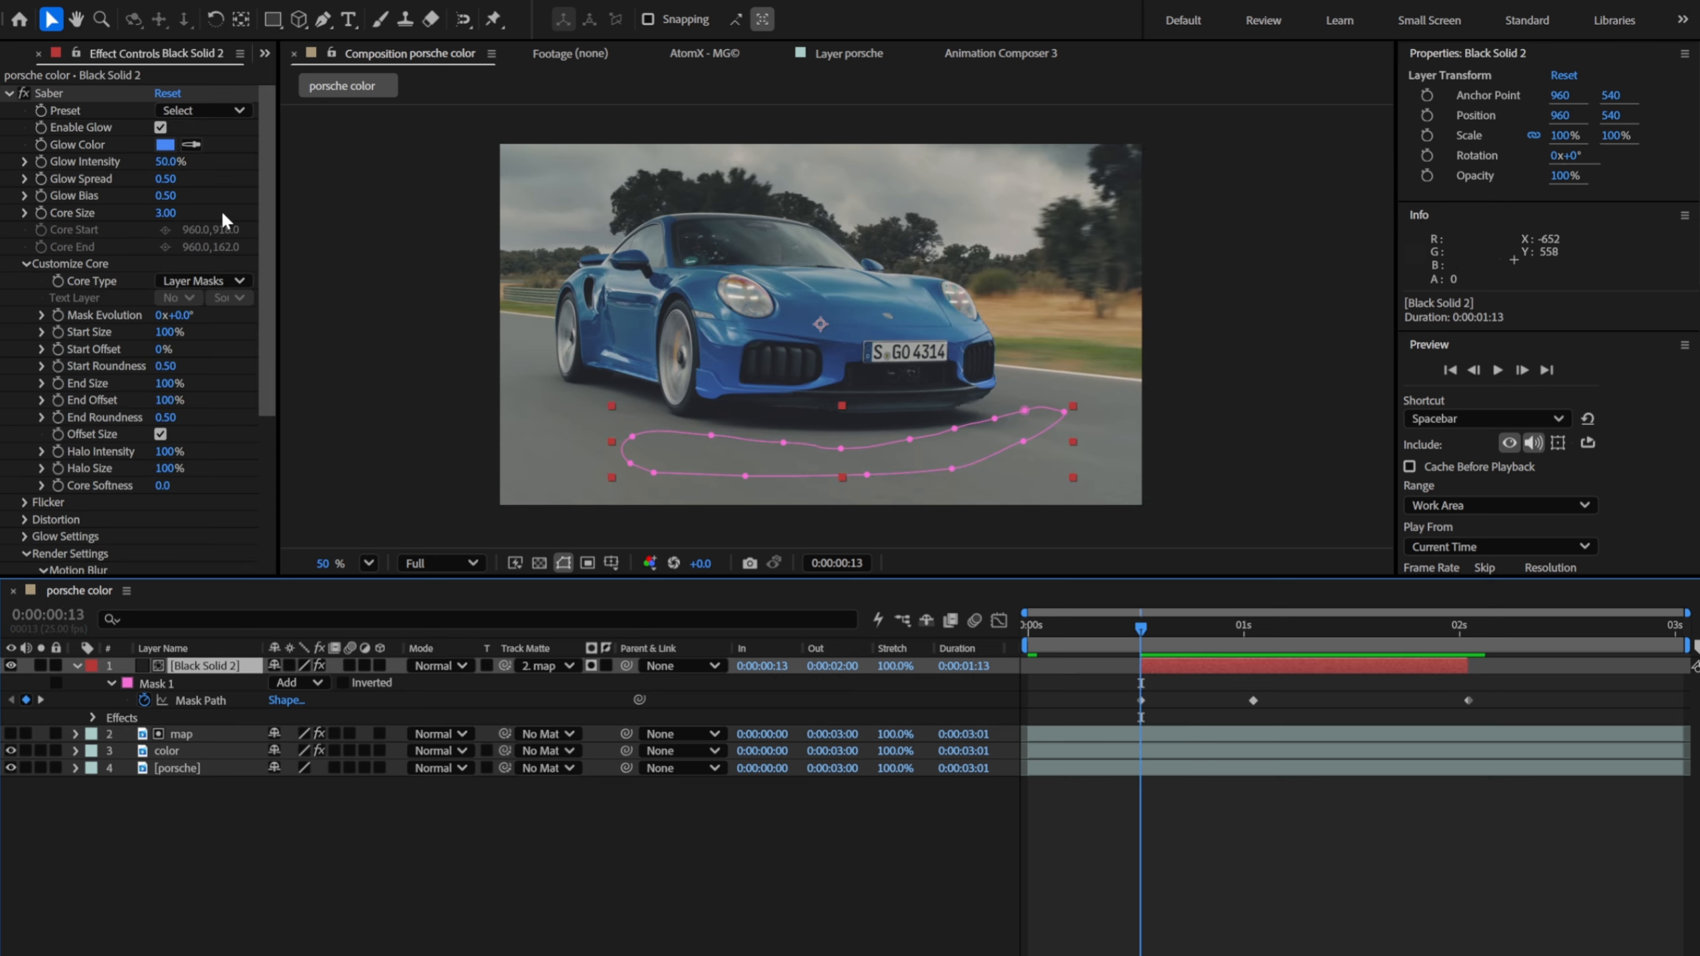
pyautogui.click(200, 113)
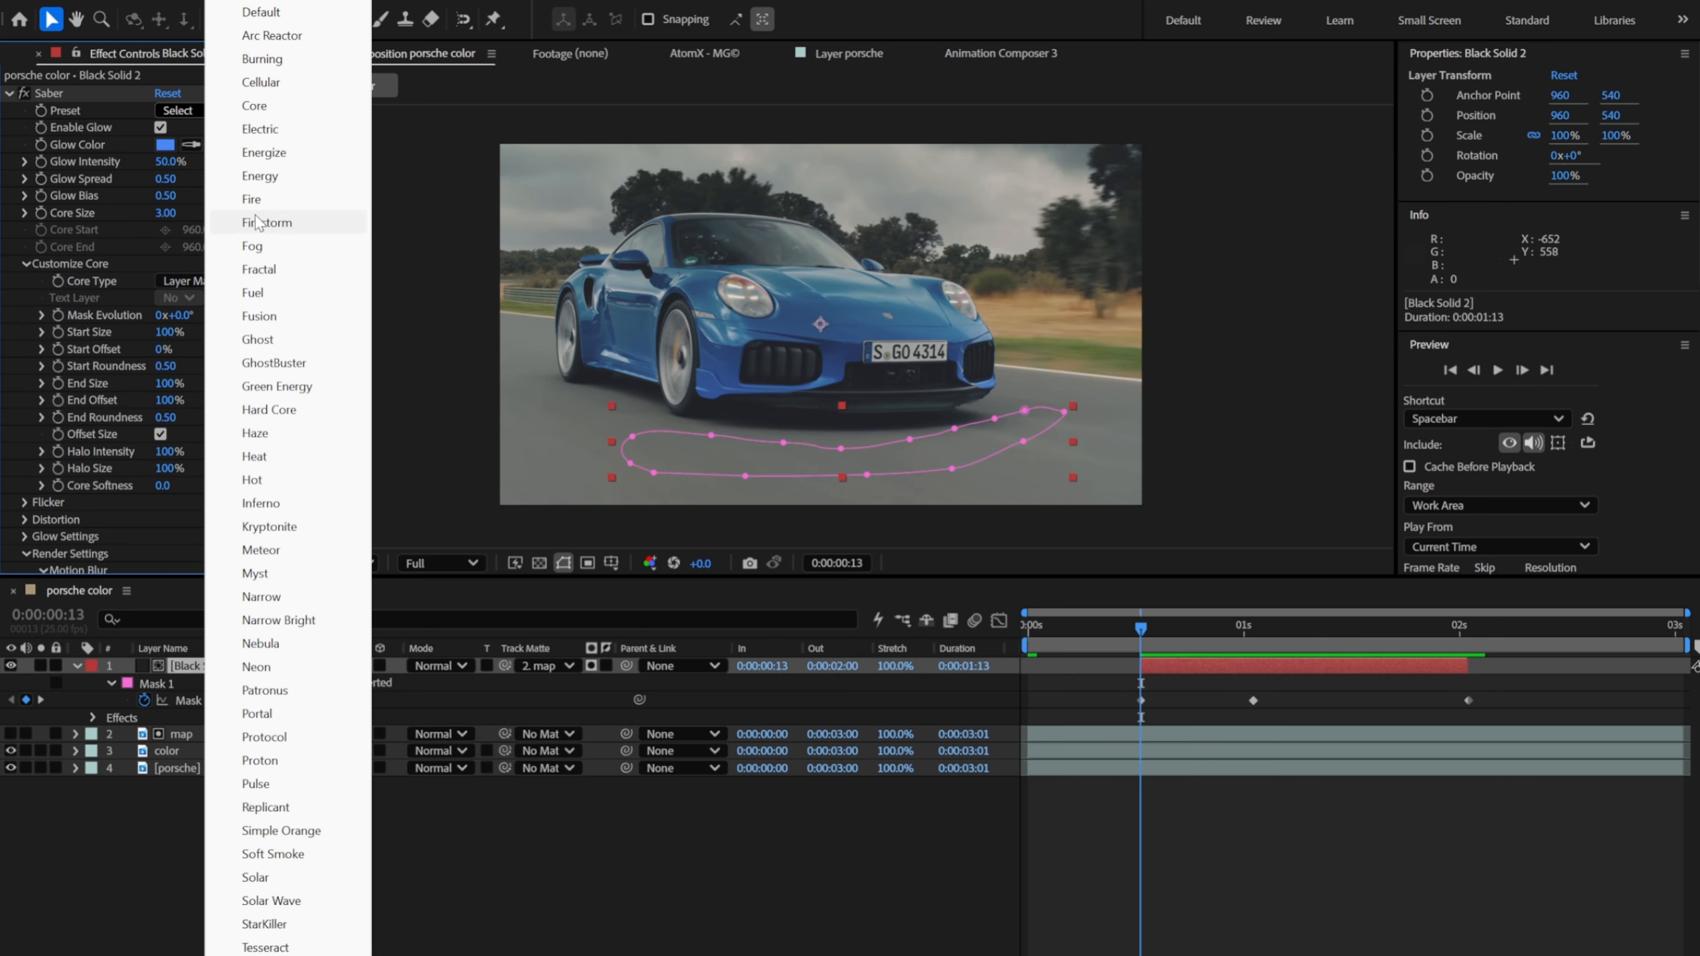
pyautogui.click(254, 107)
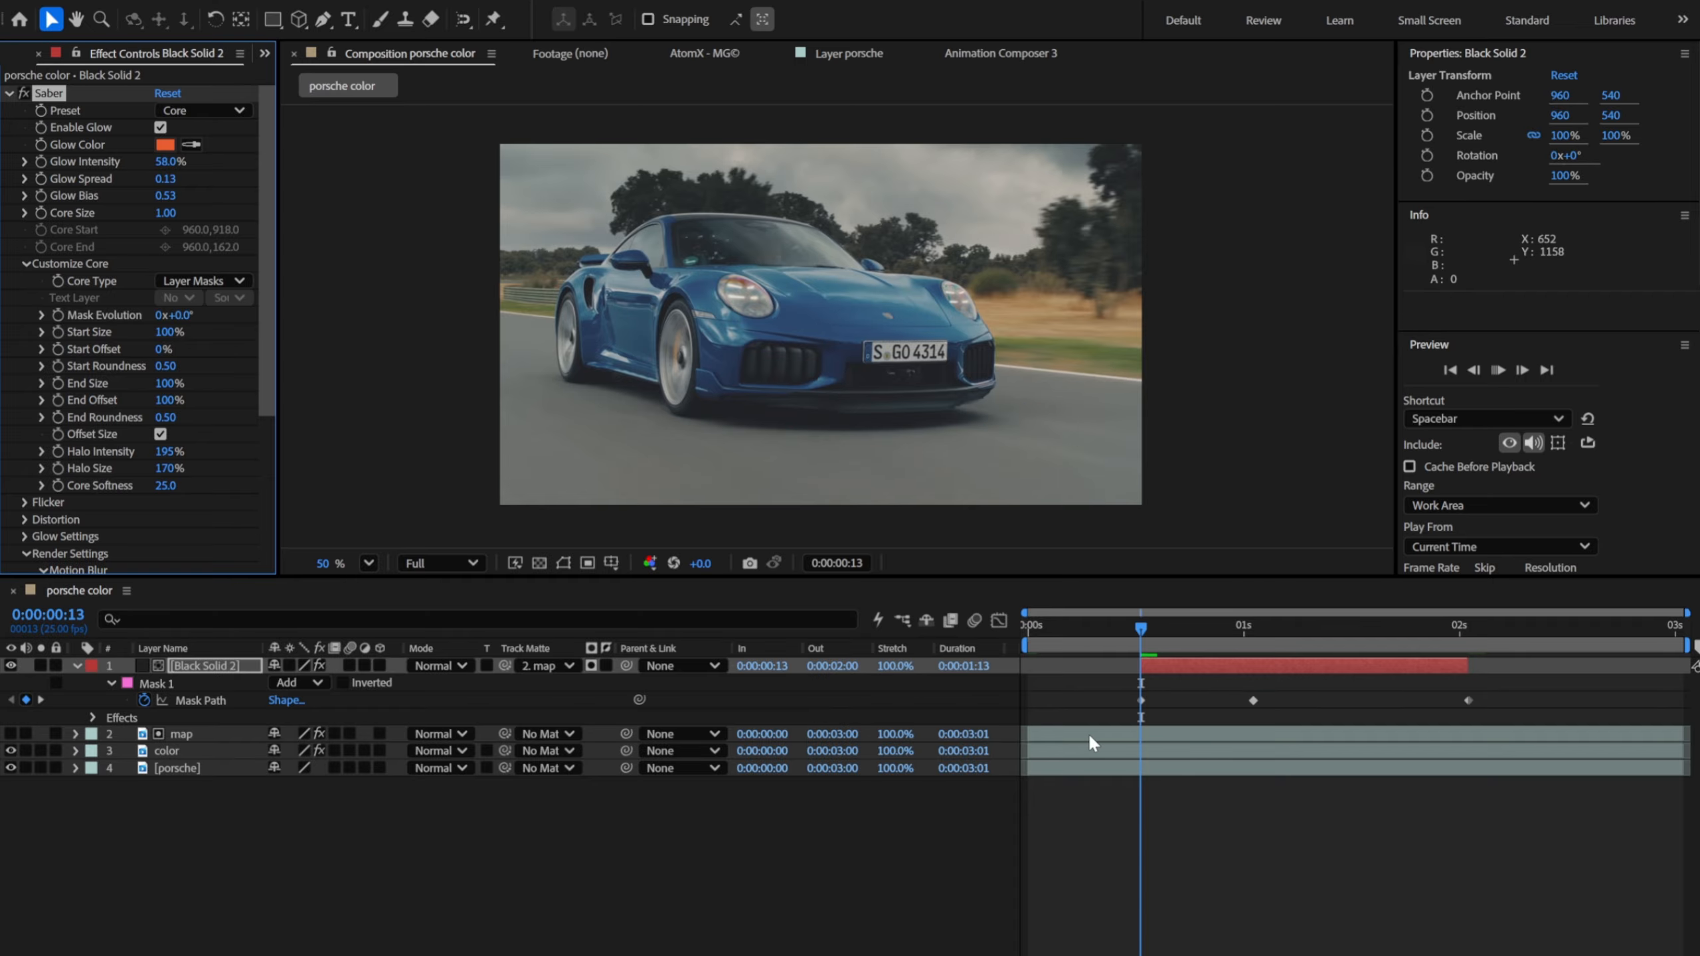
pyautogui.press('space')
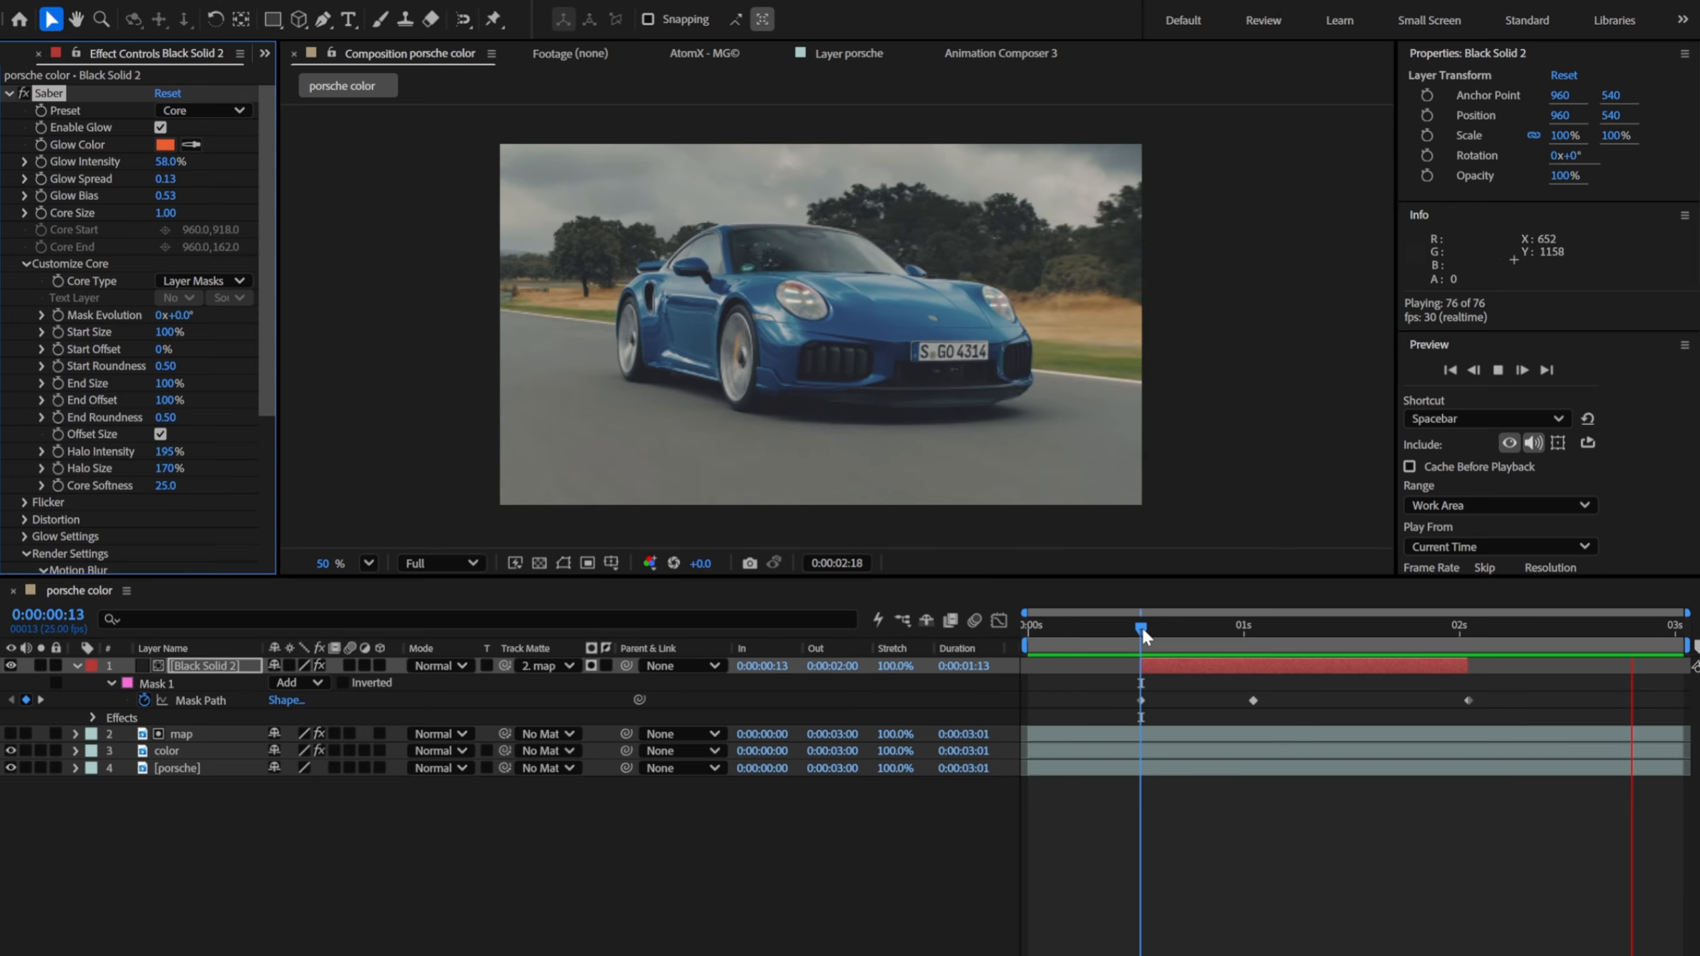
# Step: Move the last Mask Path keyframe to 0:00:02:08, extend the black solid's end to 0:00:02:07, and preview the slower sweep
pyautogui.moveTo(1142, 630); pyautogui.dragTo(1528, 700)
pyautogui.moveTo(1445, 636); pyautogui.dragTo(1143, 646)
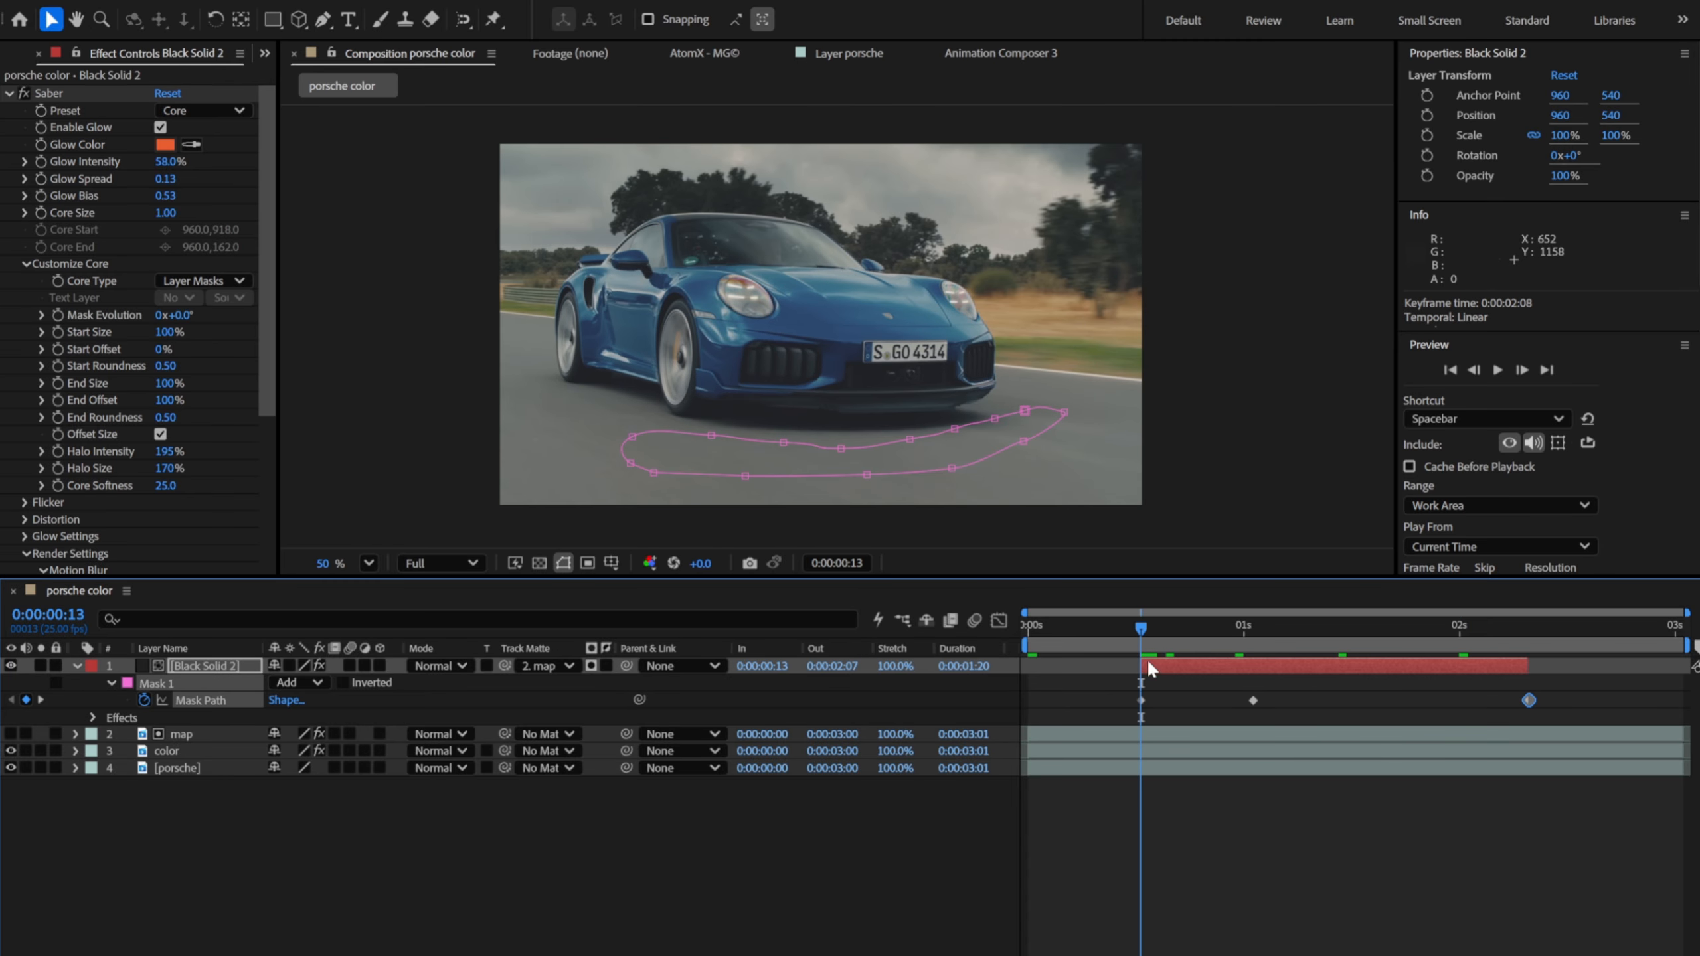
pyautogui.press('space')
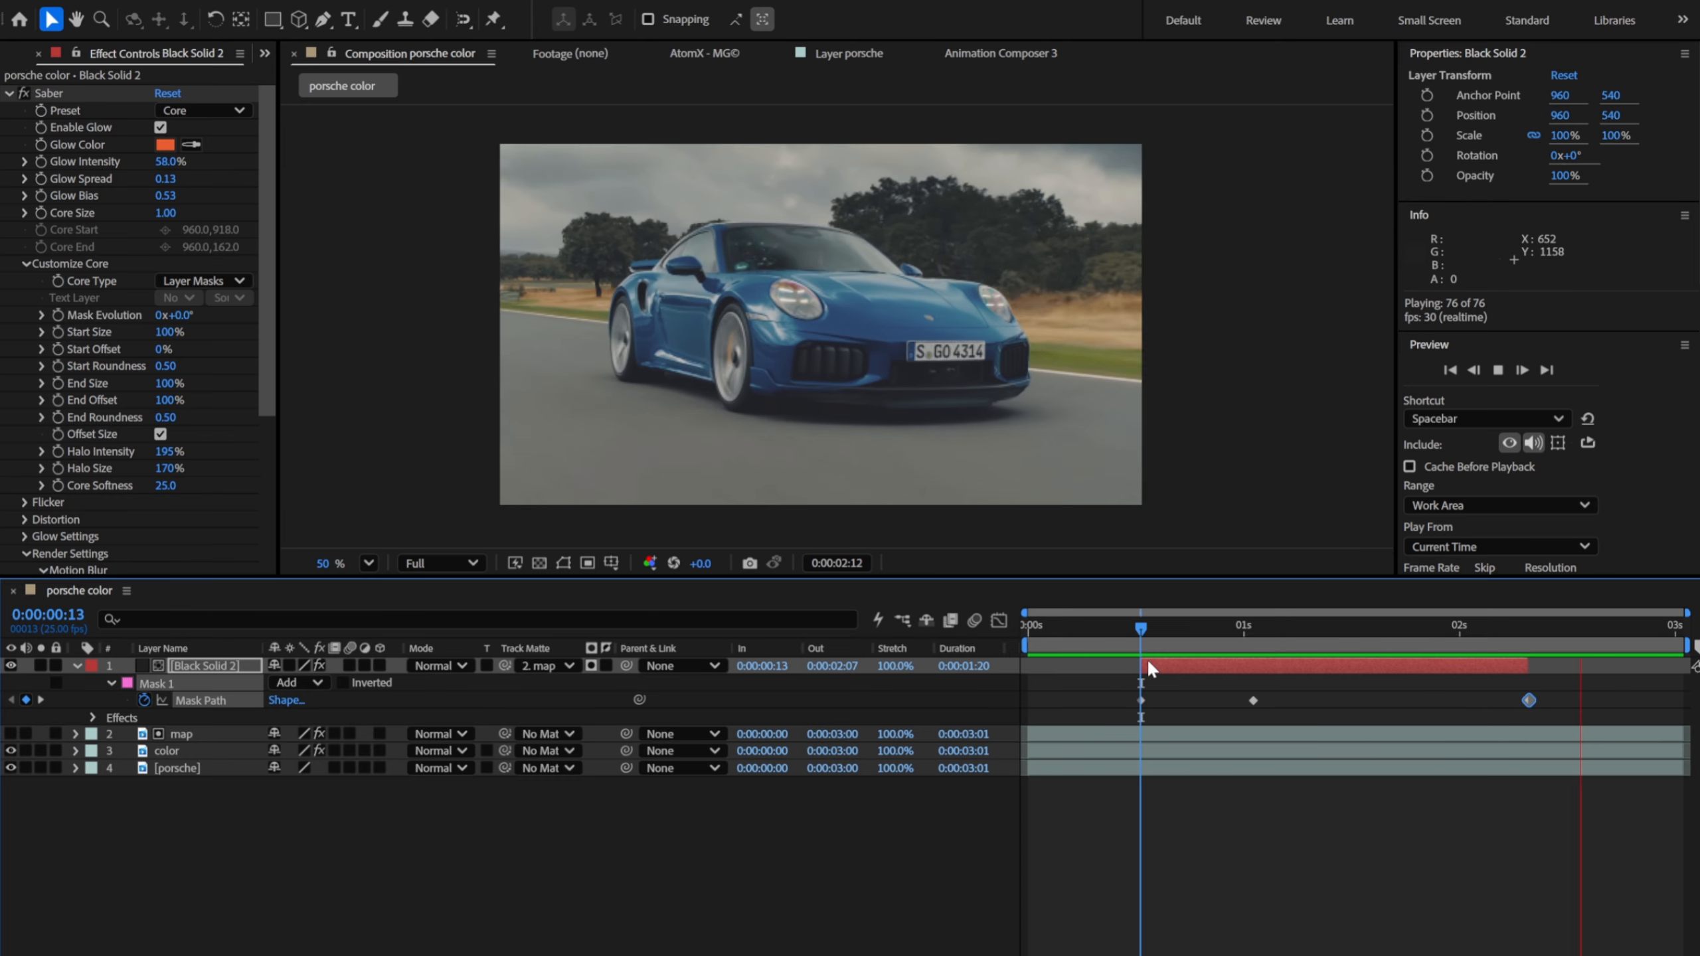
pyautogui.press('space')
# Step: Pre-compose the color layer with the default name and trim its start to 0:00:00:13
pyautogui.click(1149, 749)
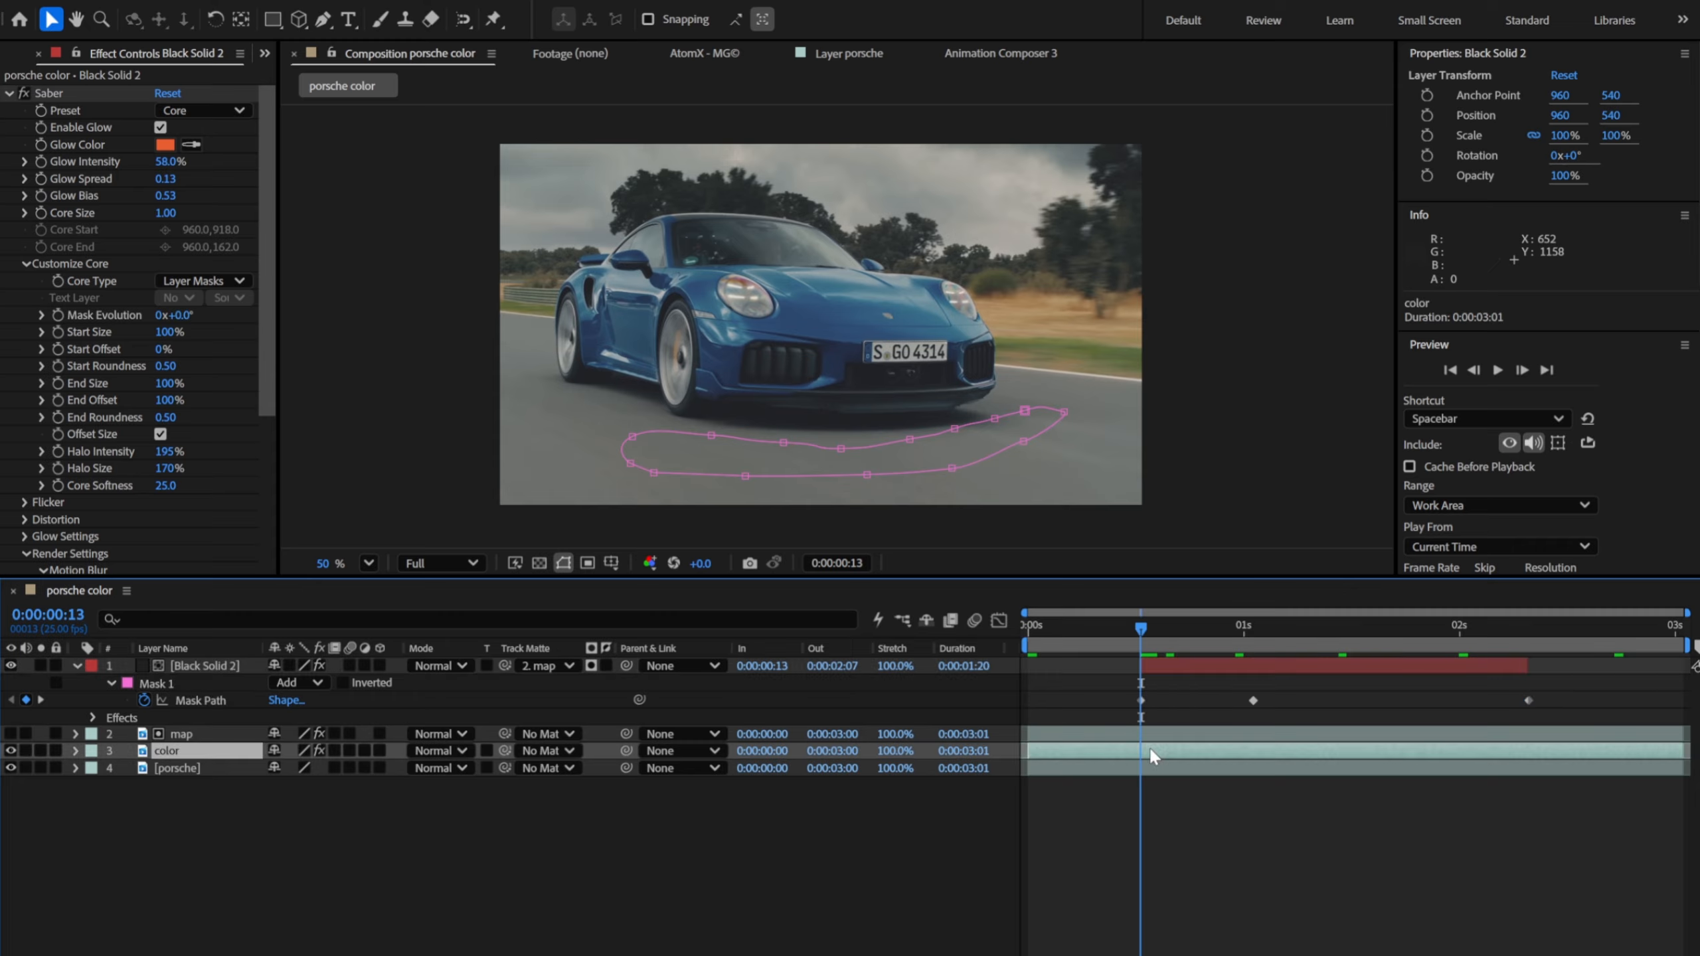
pyautogui.rightClick(198, 750)
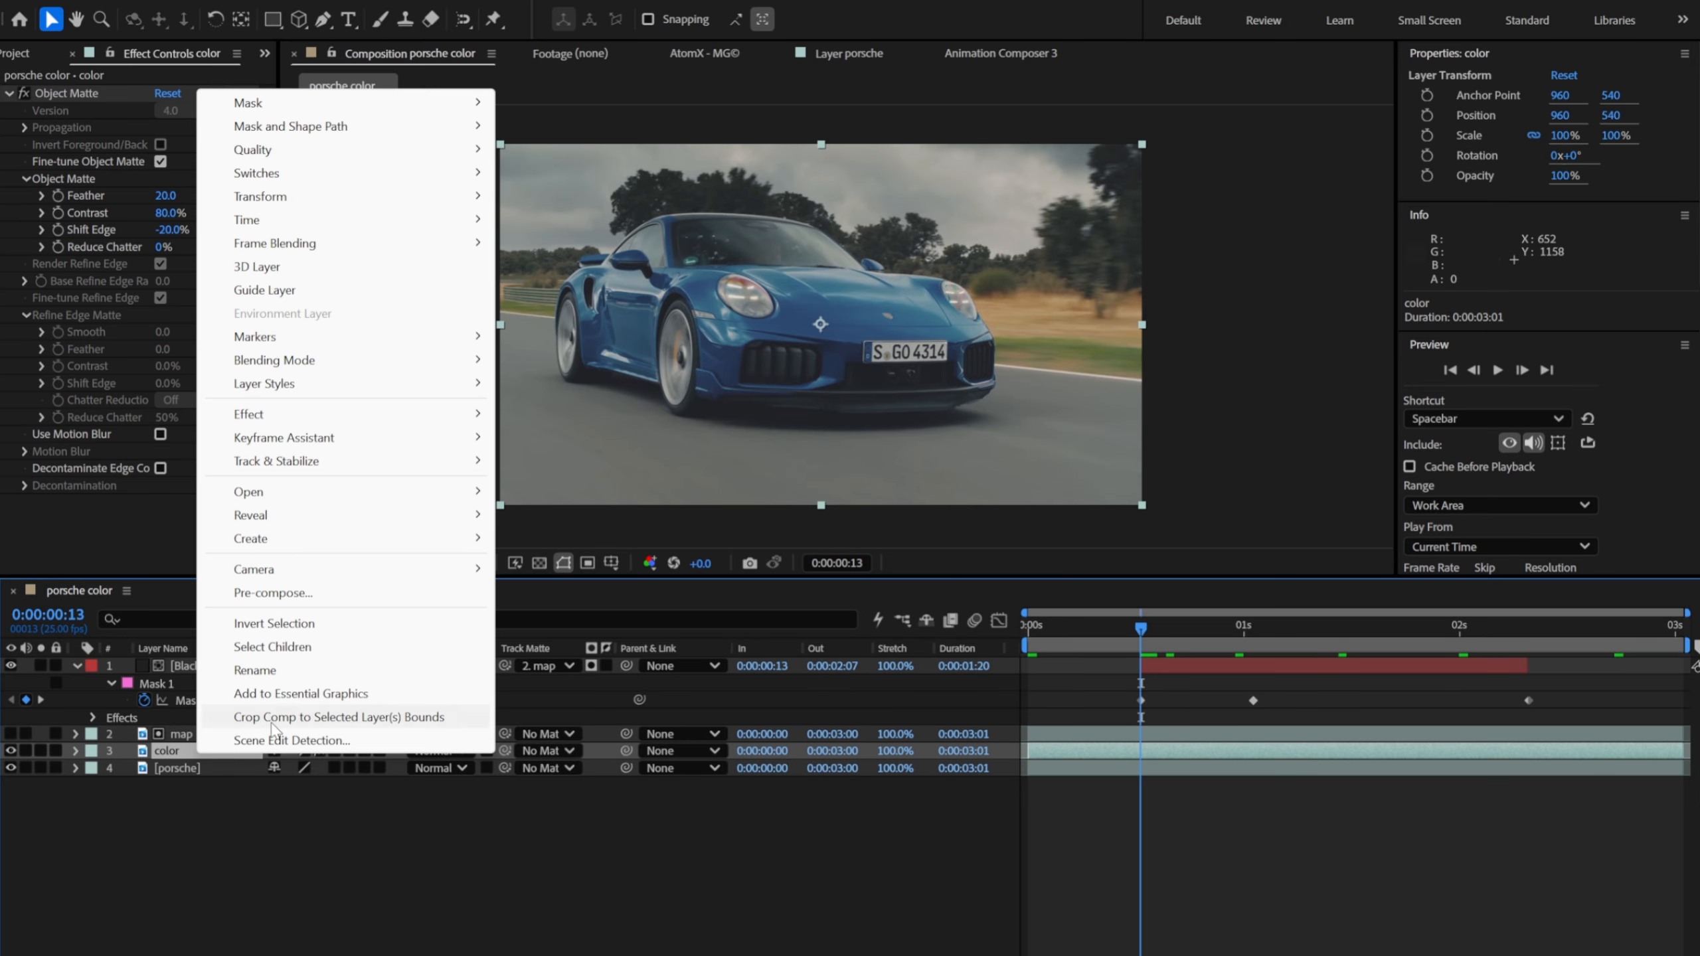
pyautogui.click(273, 592)
pyautogui.press('Return')
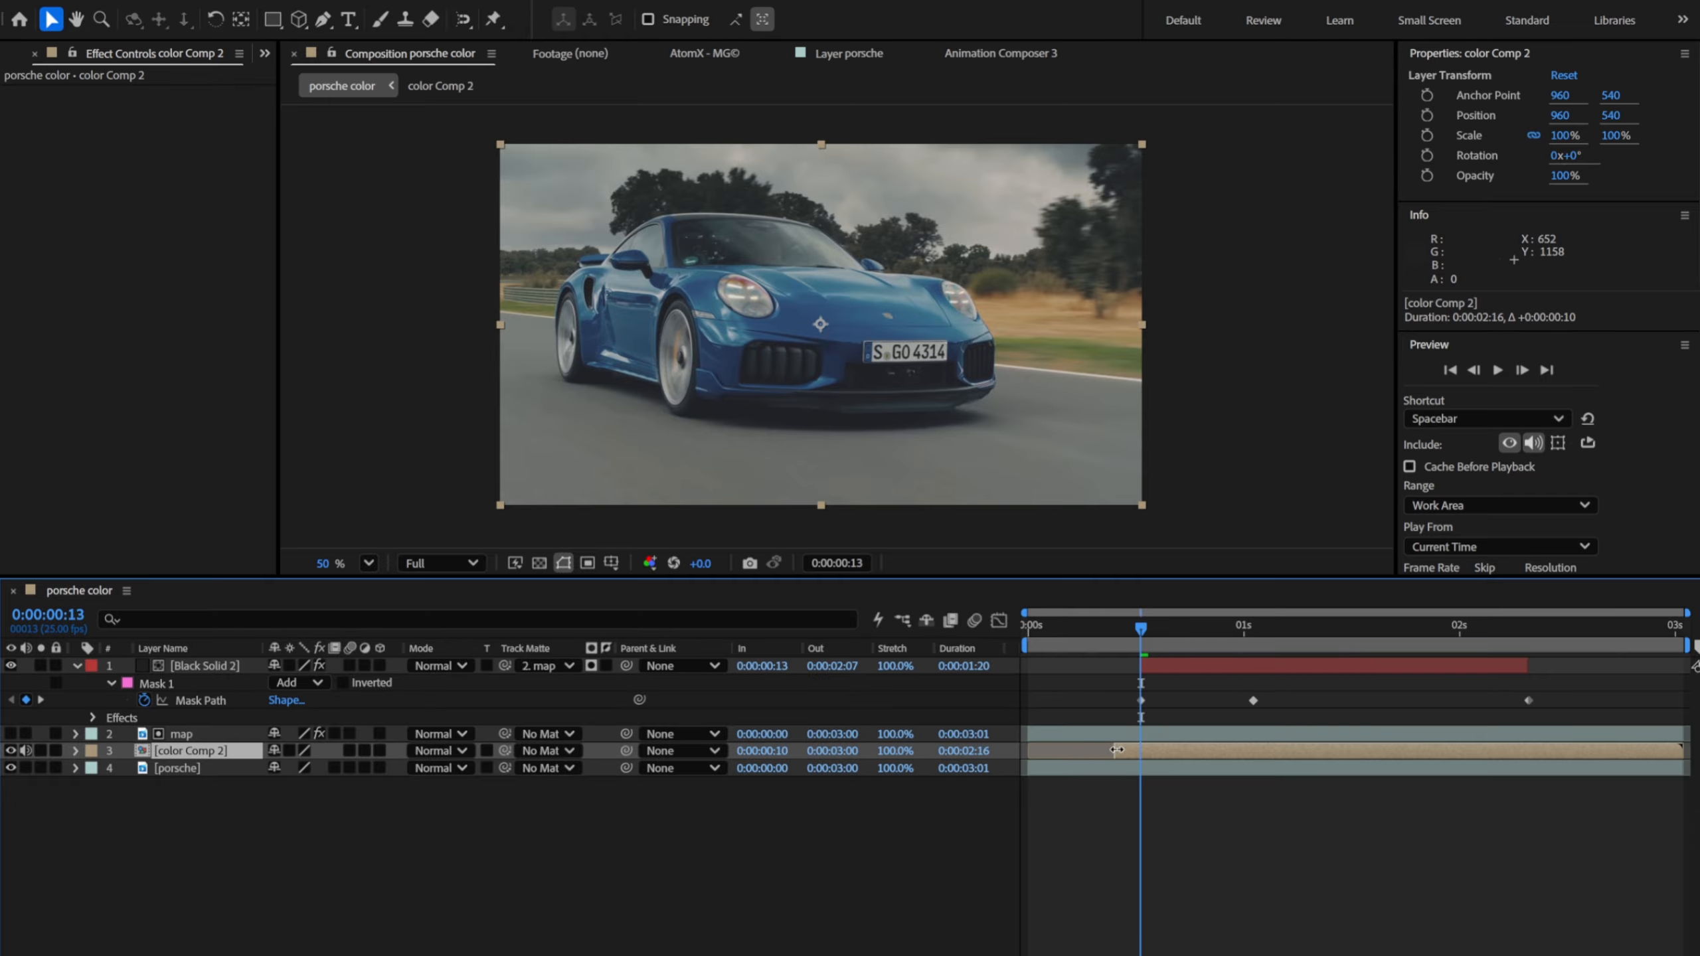
# Step: Set the Mask Feather of the black solid's Mask 1 to 50 pixels
pyautogui.click(1153, 665)
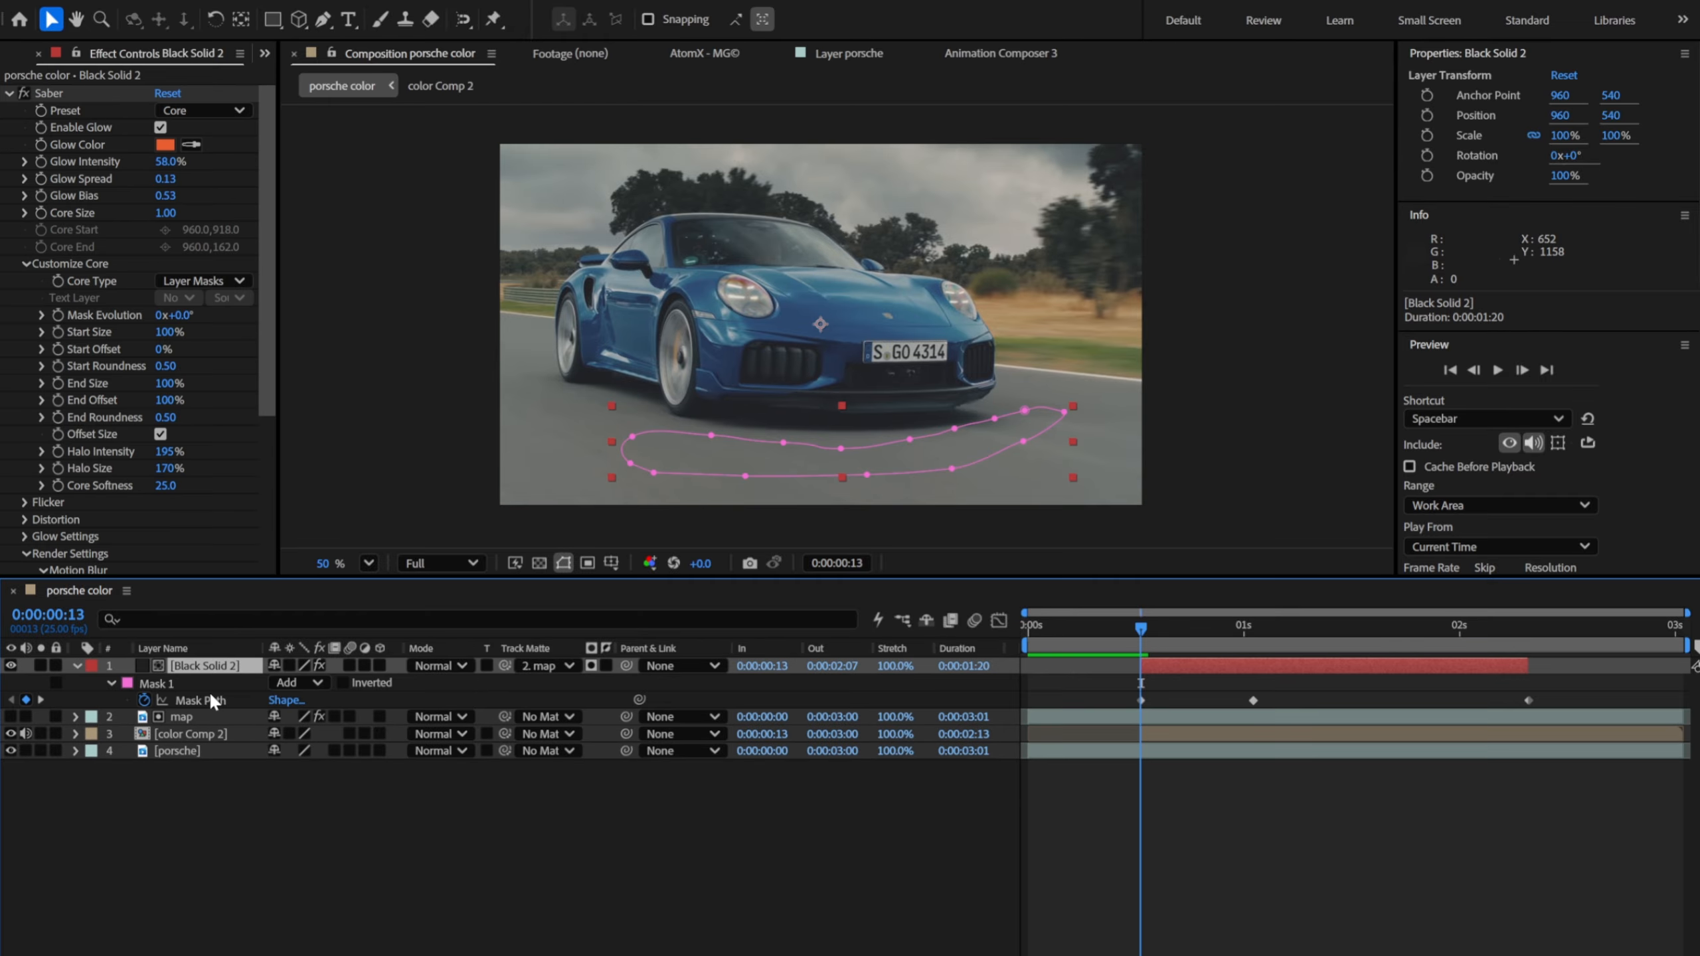
pyautogui.click(189, 681)
pyautogui.press('f')
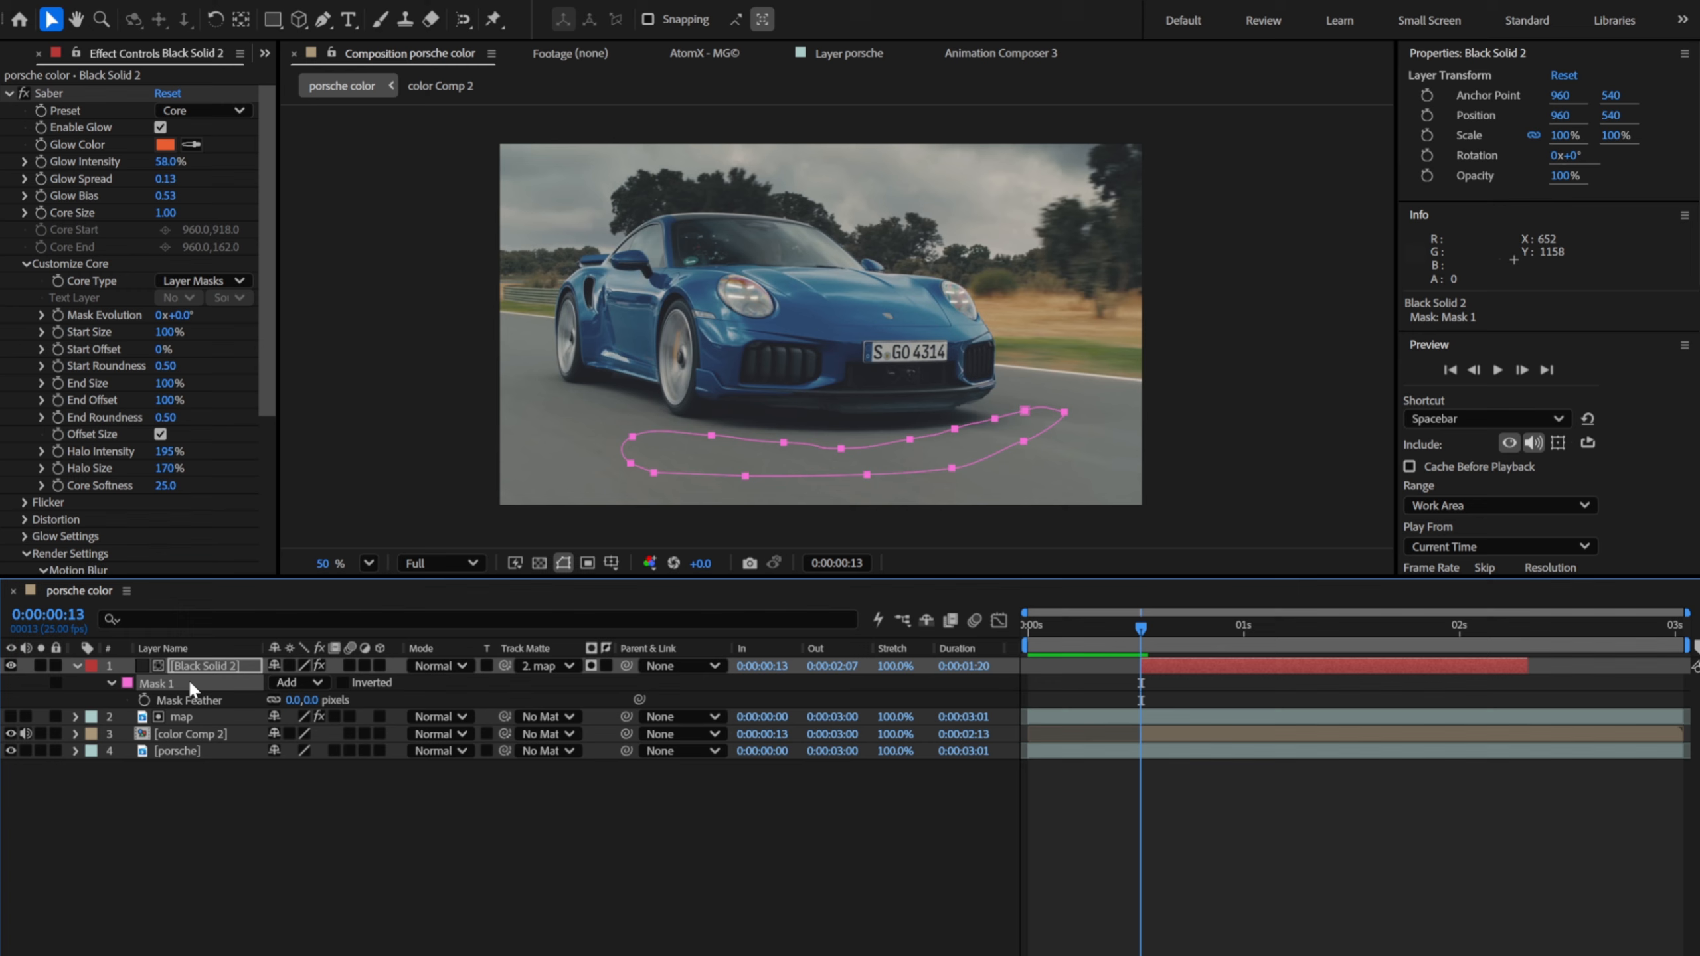
pyautogui.click(293, 700)
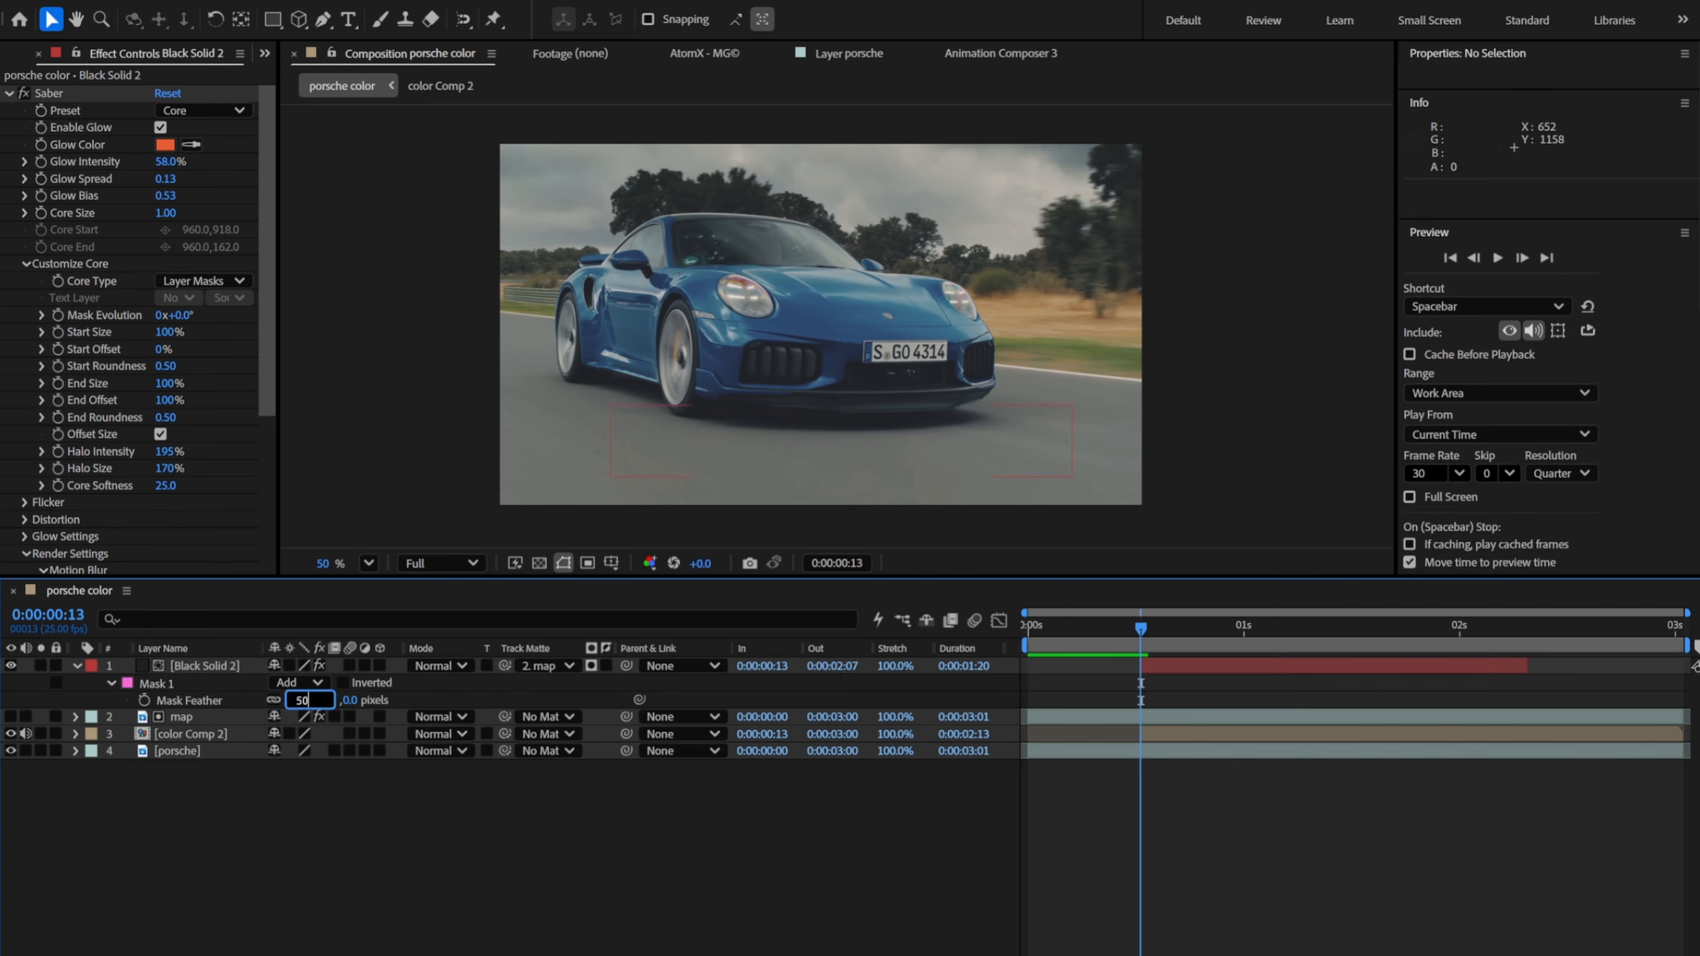
pyautogui.press('Return')
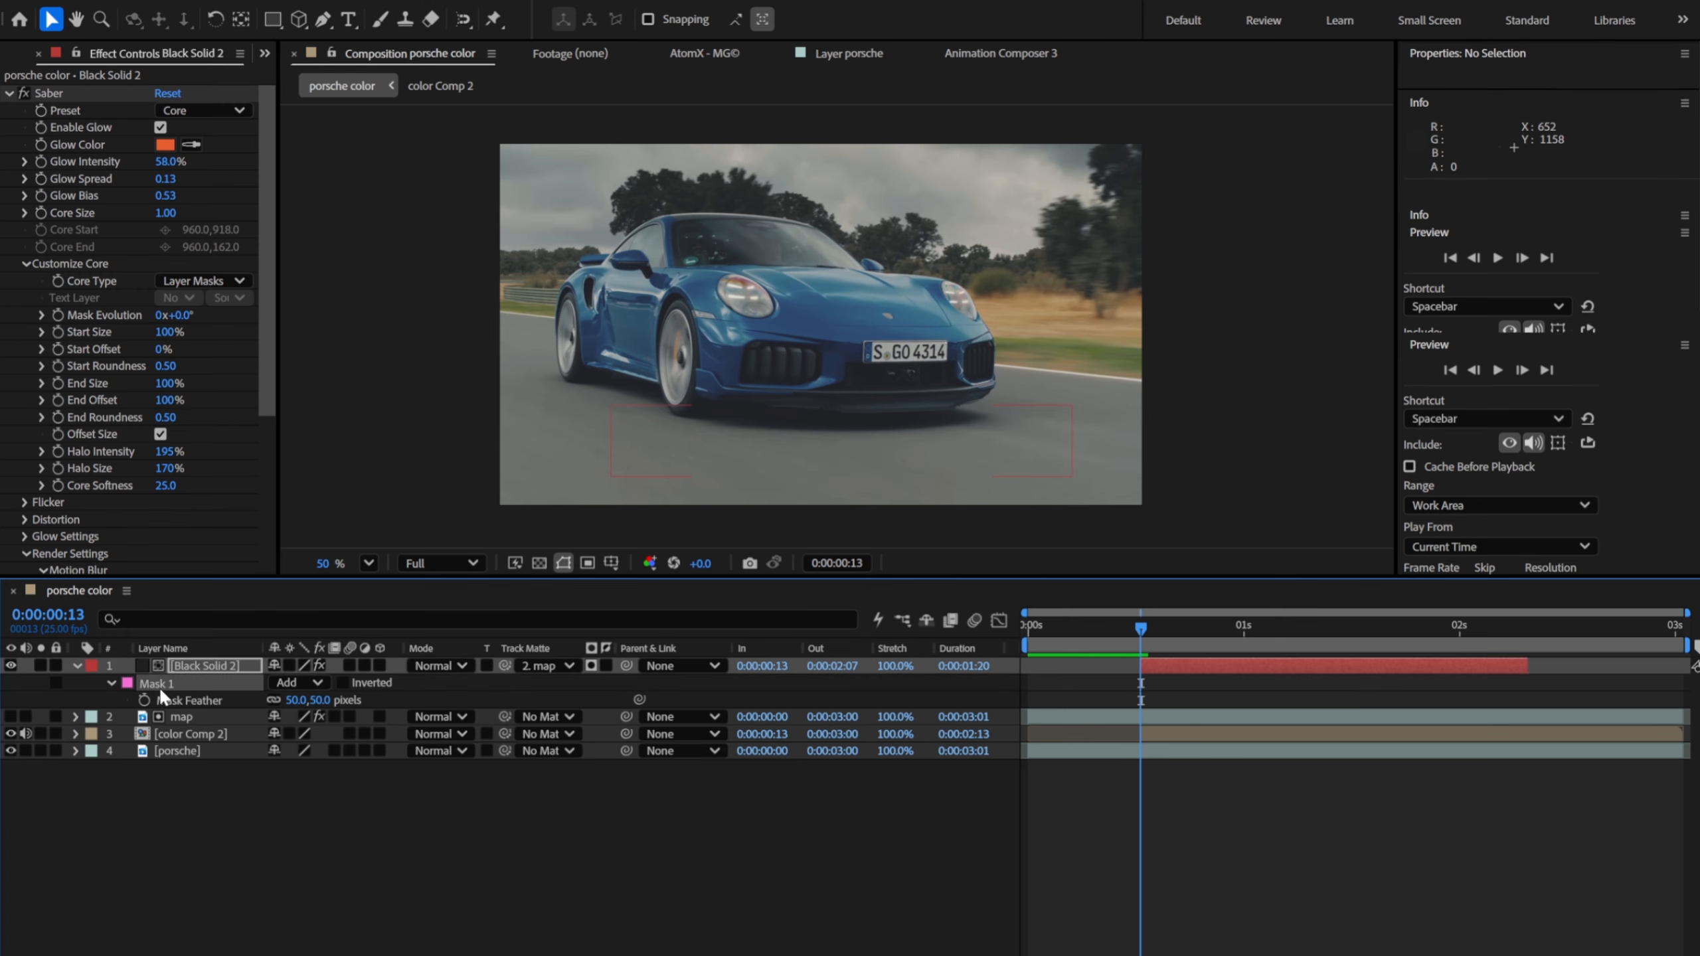
# Step: Apply Hue/Saturation to the color Comp 2 layer and enable Channel Range keyframing at 0:00:00:13
pyautogui.click(170, 733)
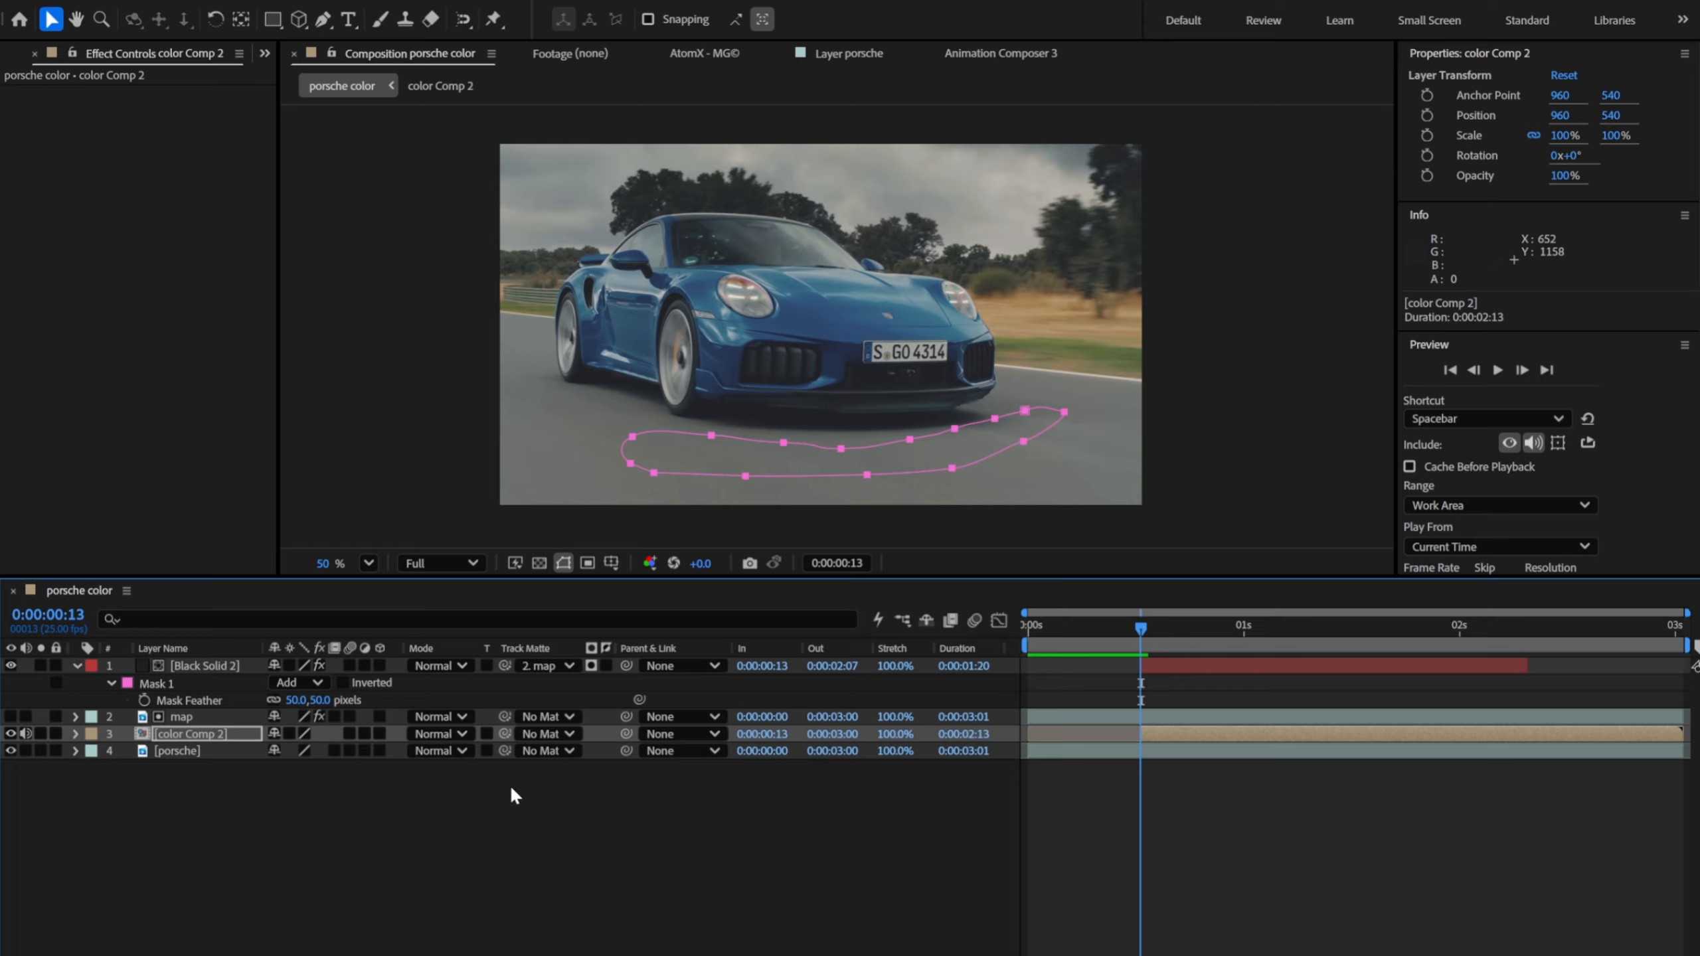
pyautogui.moveTo(1140, 628)
pyautogui.mouseDown()
pyautogui.moveTo(1226, 637)
pyautogui.moveTo(1142, 640)
pyautogui.mouseUp()
pyautogui.hotkey('ctrl', 'space')
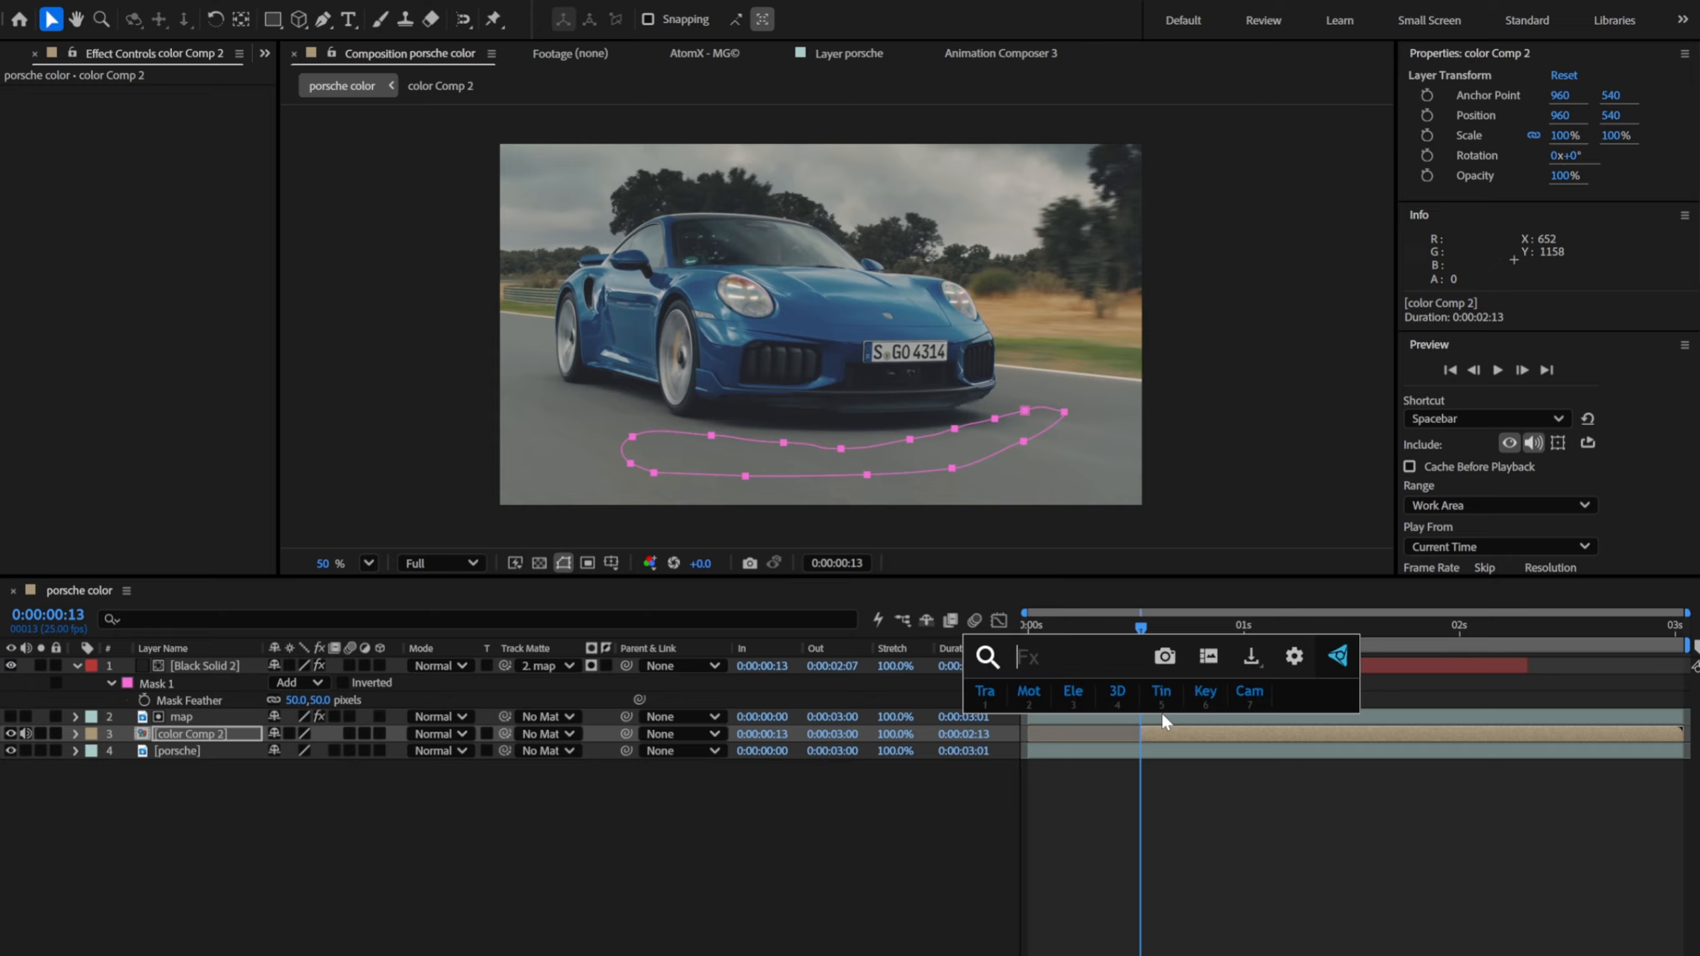
pyautogui.write('hue')
pyautogui.press('Return')
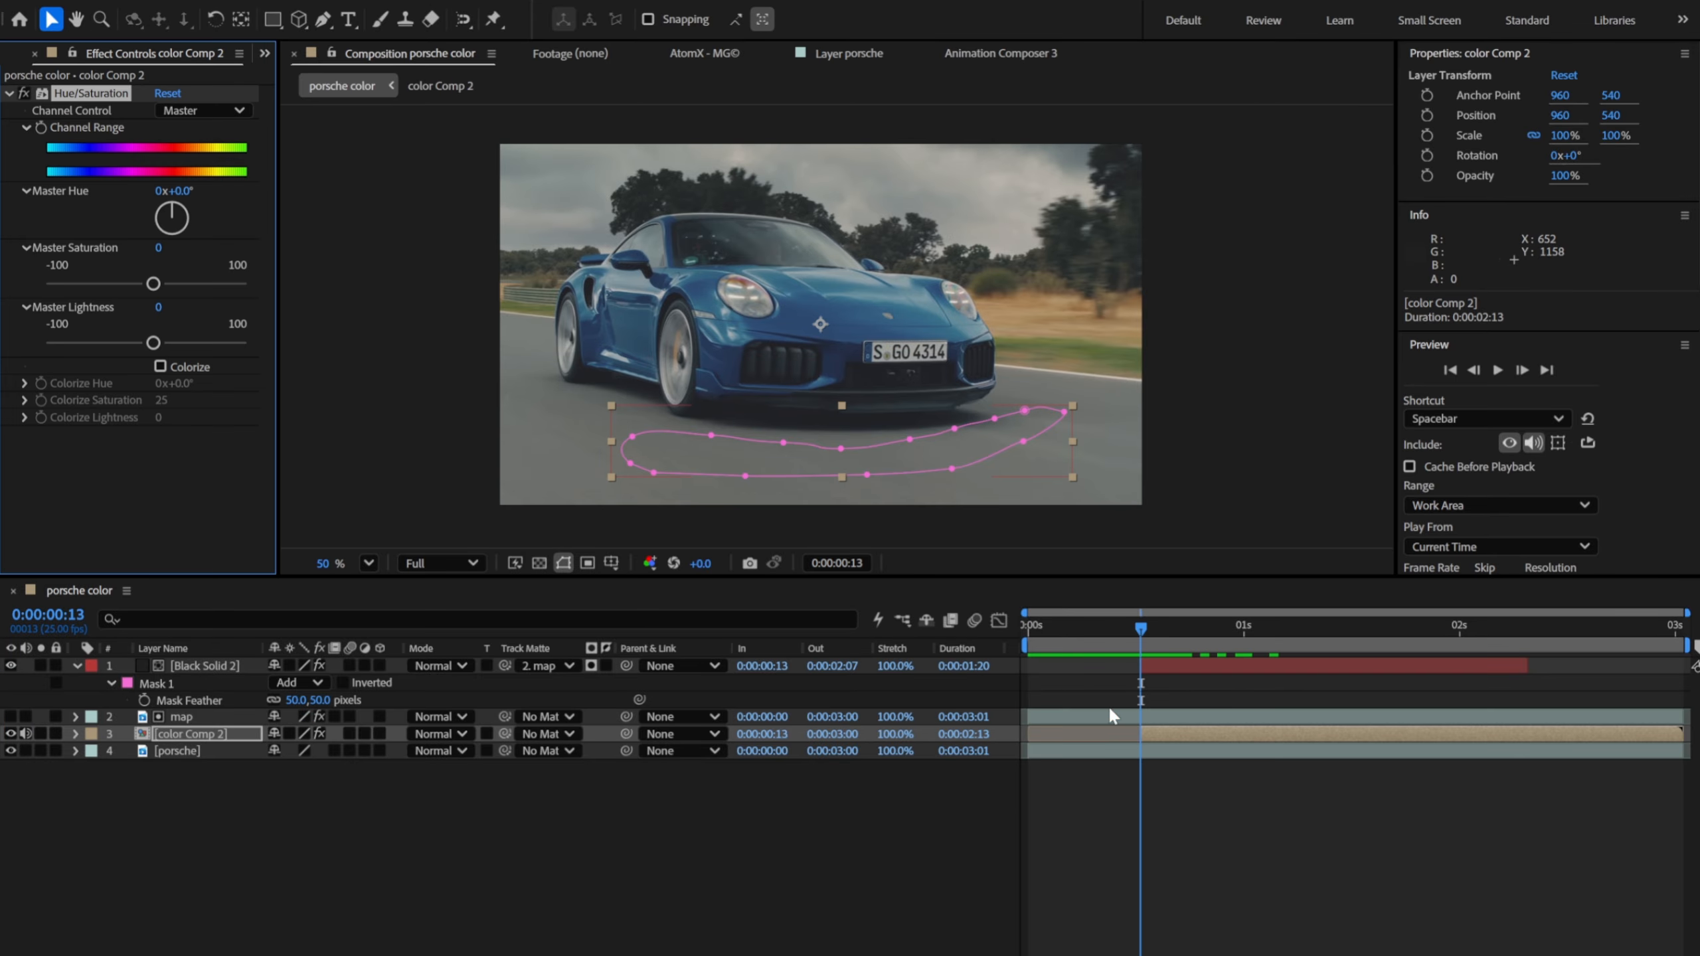
pyautogui.click(38, 127)
# Step: Set color Comp 2's Master Hue to +165° at 0:00:01:00 and preview the animation from the start
pyautogui.moveTo(1162, 642); pyautogui.dragTo(1229, 653)
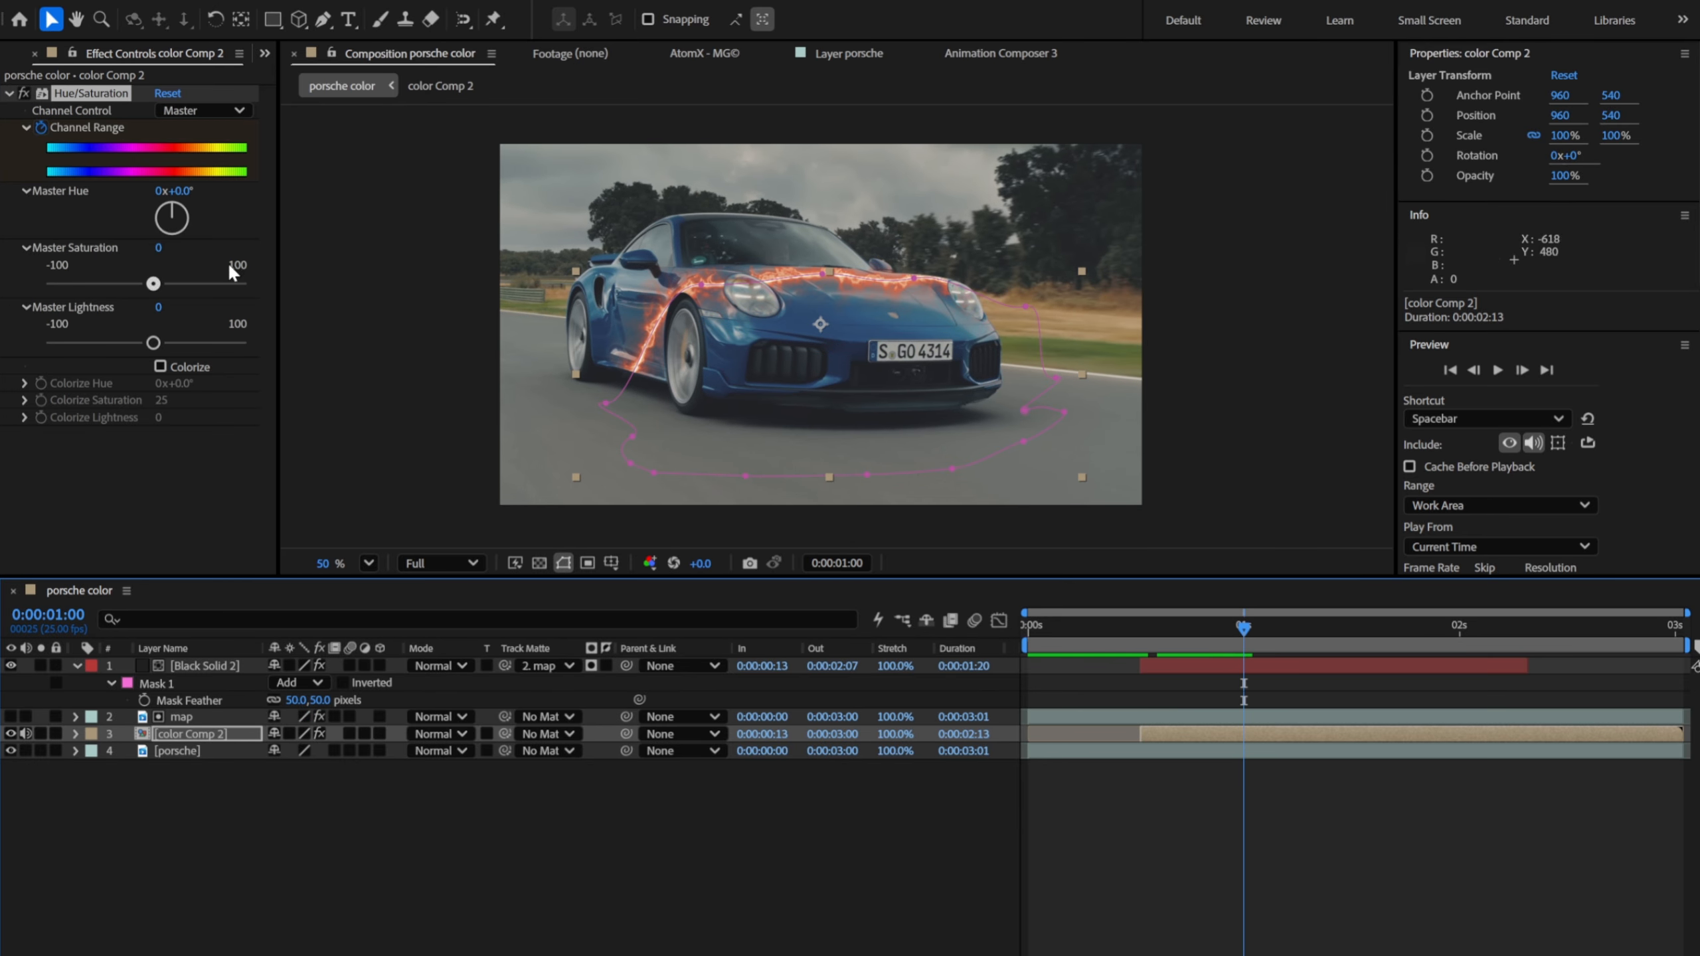
pyautogui.moveTo(183, 207); pyautogui.dragTo(178, 242)
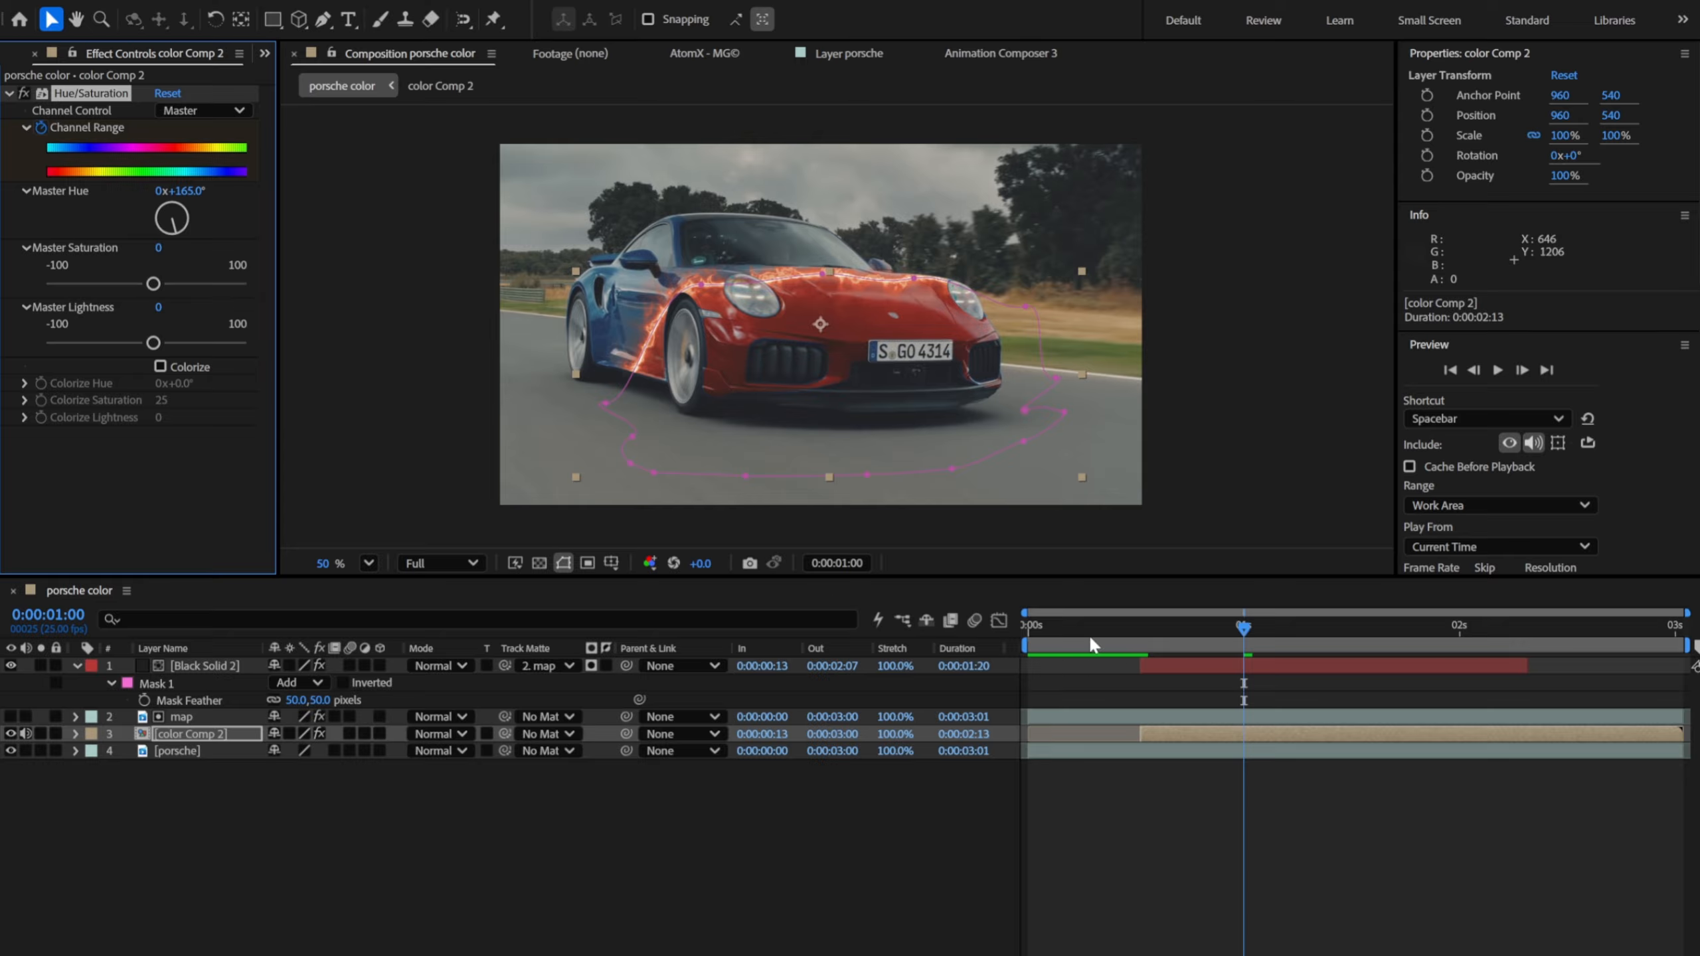
pyautogui.moveTo(1089, 634); pyautogui.dragTo(1006, 629)
pyautogui.press('space')
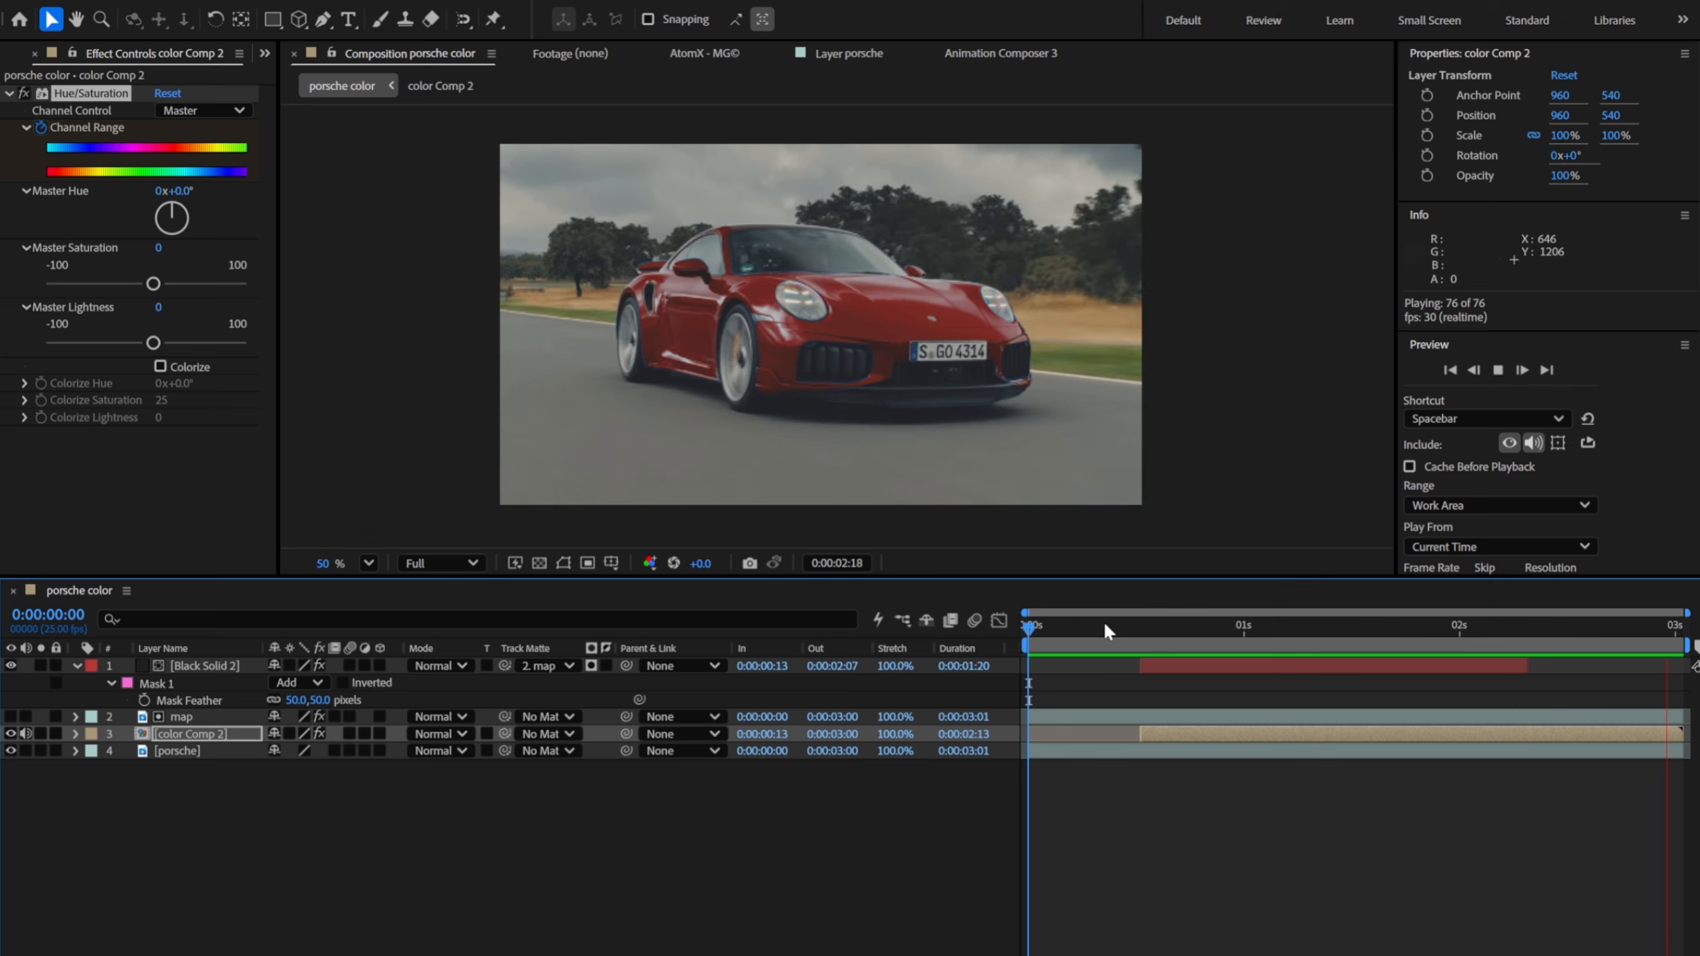
# Step: Ease the Mask Path and Channel Range keyframes of the black solid and color Comp 2, and preview the animation
pyautogui.click(1140, 626)
pyautogui.click(1153, 663)
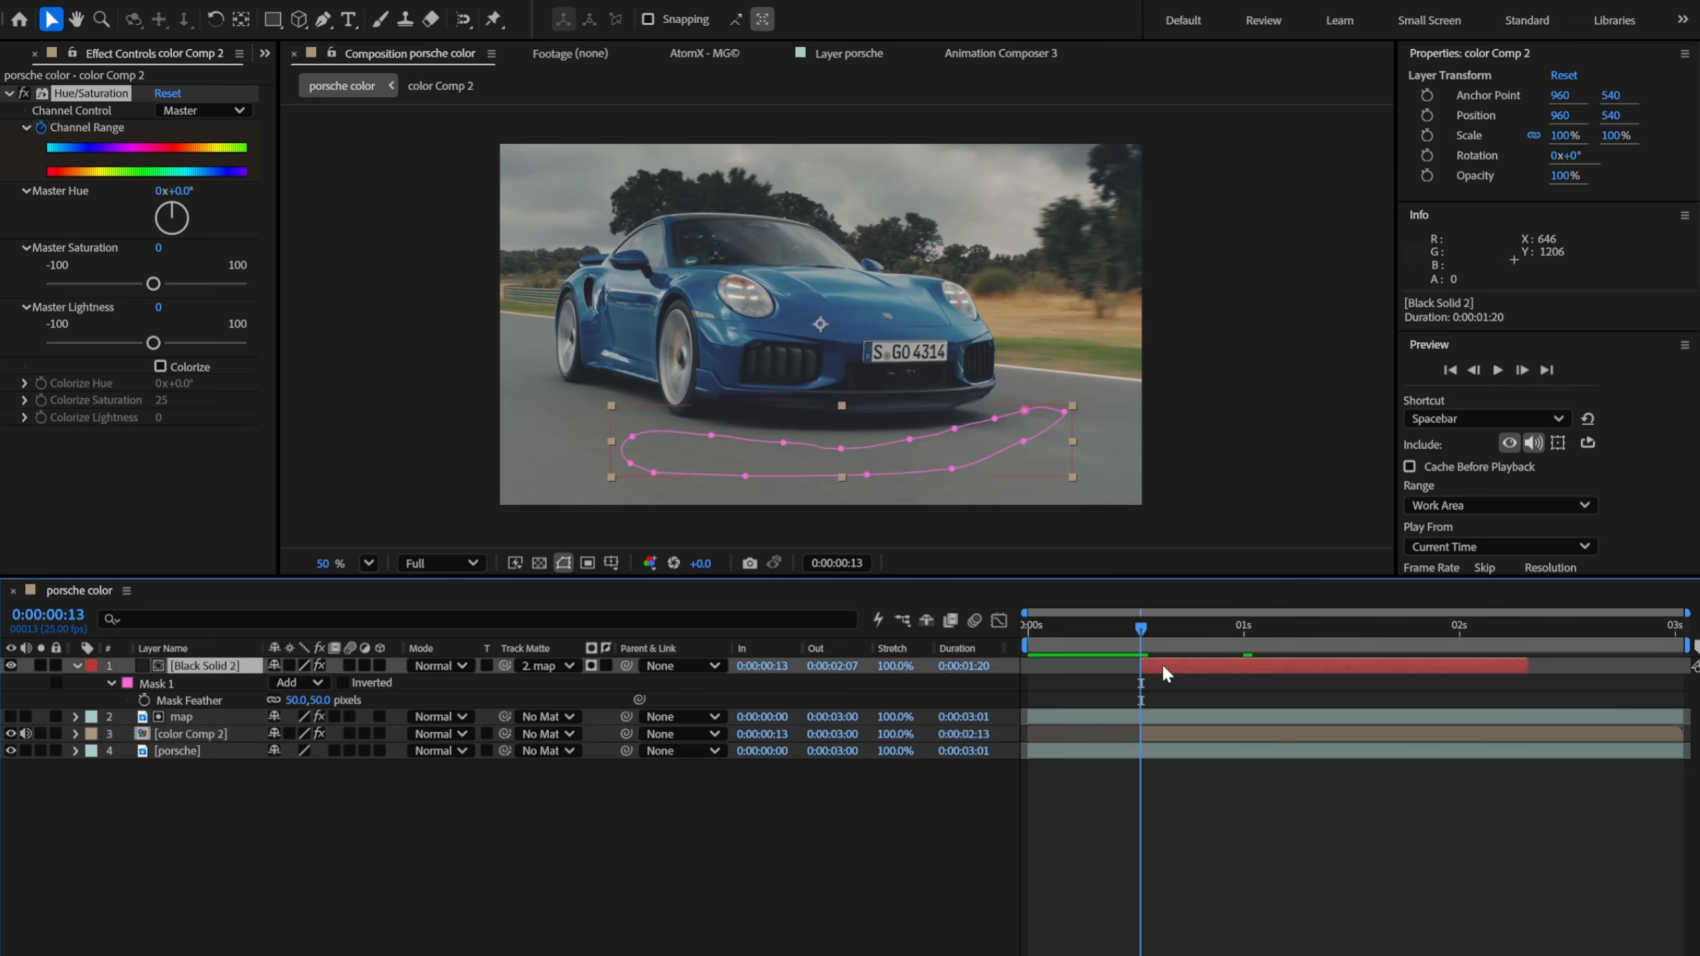
pyautogui.keyDown('shift'); pyautogui.click(1183, 733); pyautogui.keyUp('shift')
pyautogui.press('u')
pyautogui.moveTo(1145, 687); pyautogui.dragTo(1544, 808)
pyautogui.click(1320, 805)
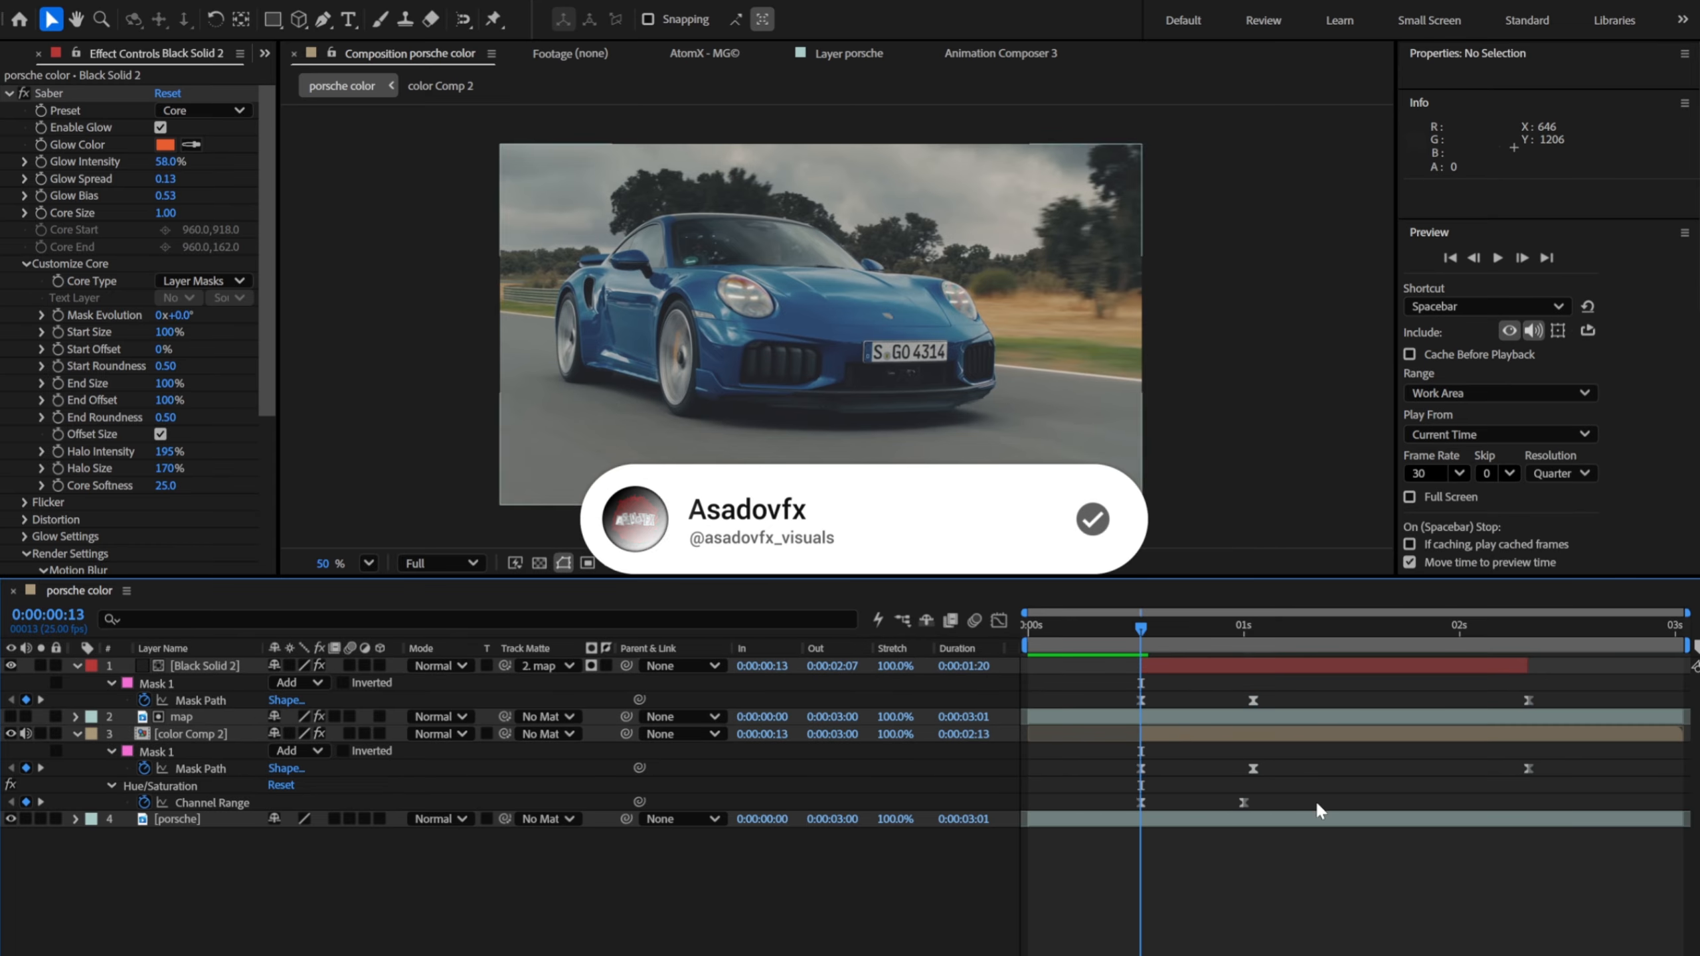
pyautogui.moveTo(1110, 629); pyautogui.dragTo(1006, 622)
pyautogui.press('space')
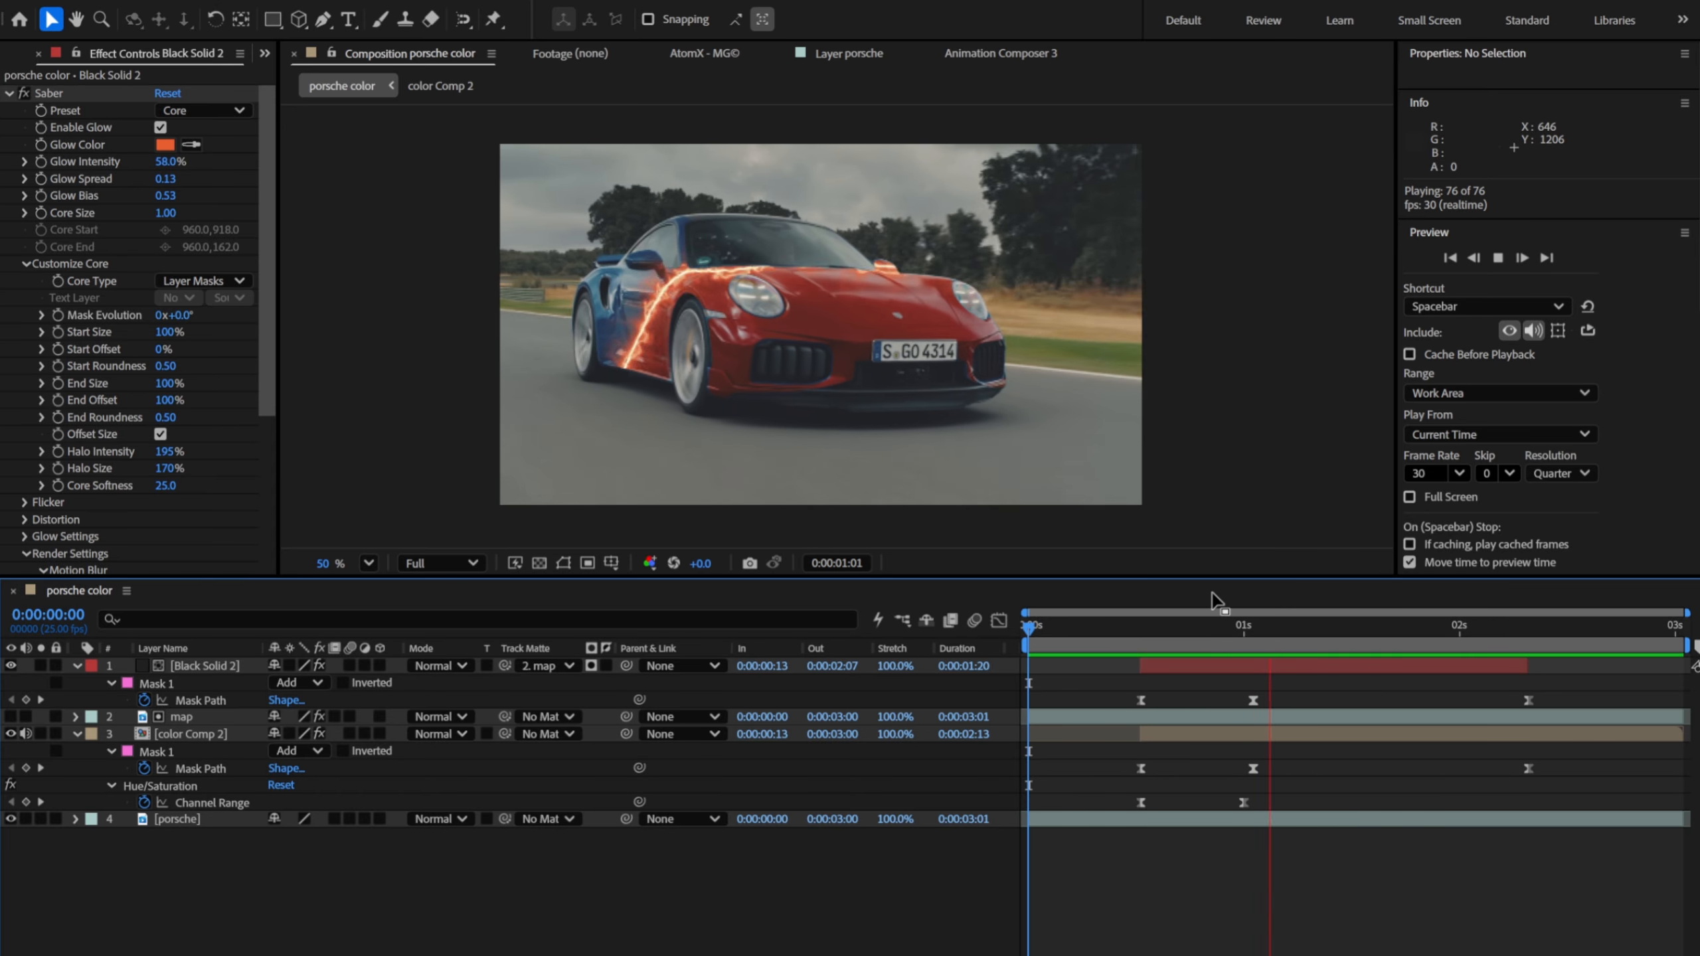
# Step: Add Directional Blur to the black solid with Direction -8° and Blur Length 15, and preview the softened glow
pyautogui.click(1250, 623)
pyautogui.click(1257, 664)
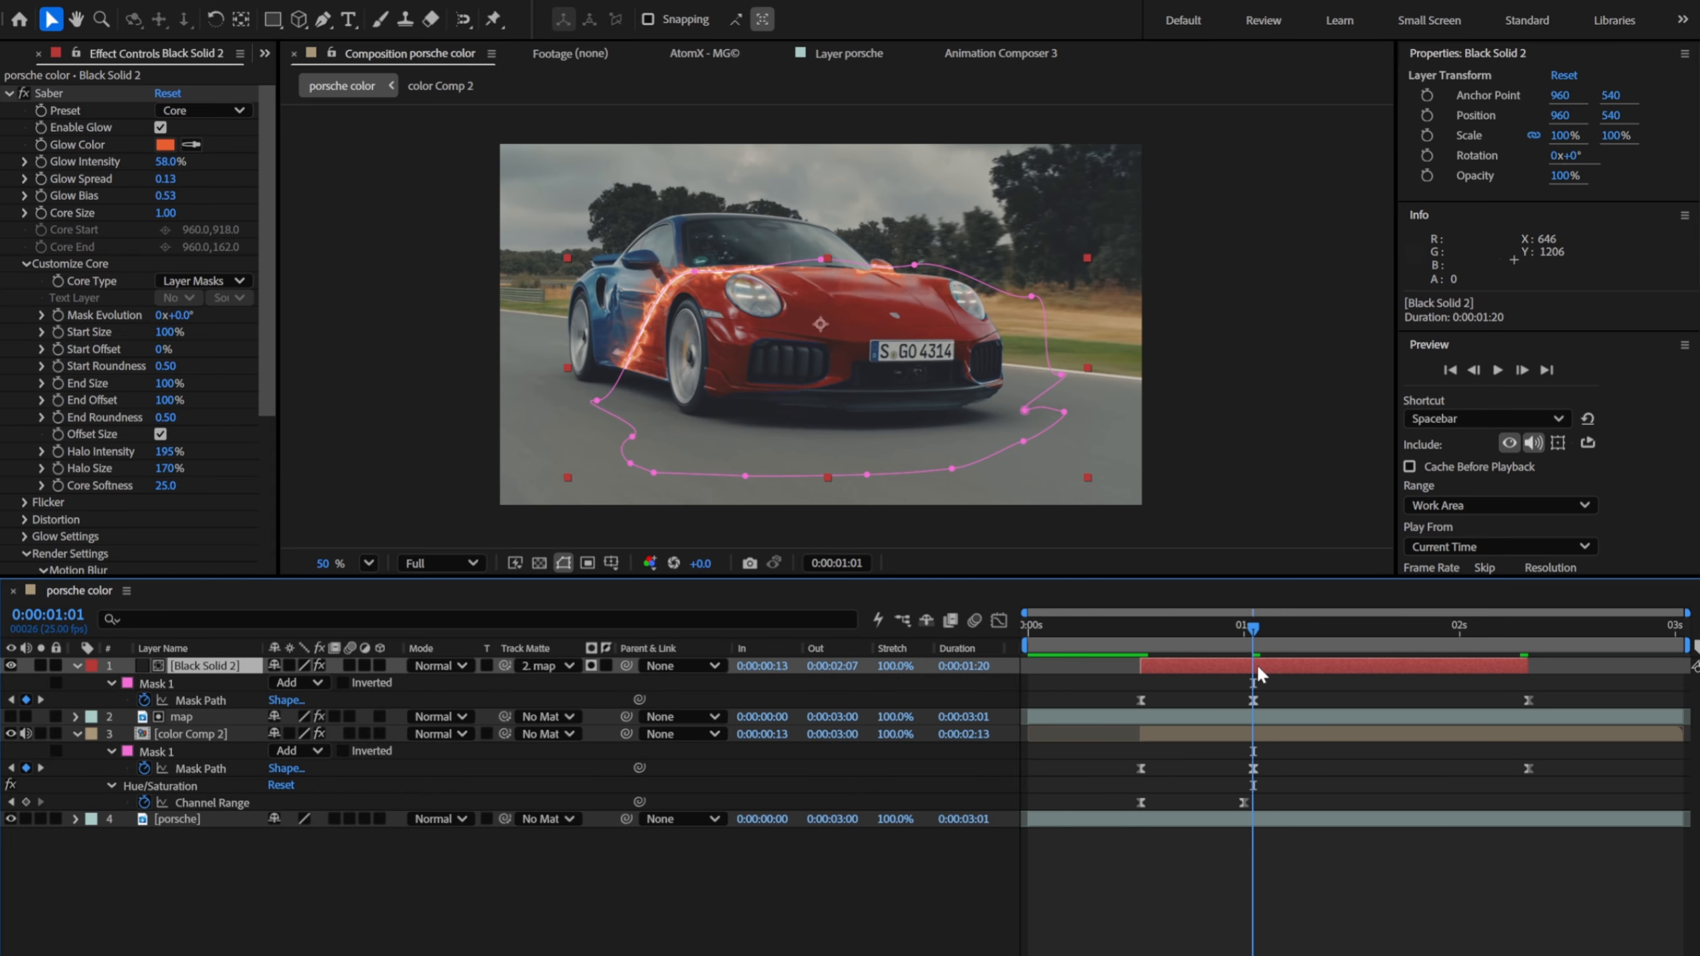
pyautogui.hotkey('ctrl', 'space')
pyautogui.write('dire')
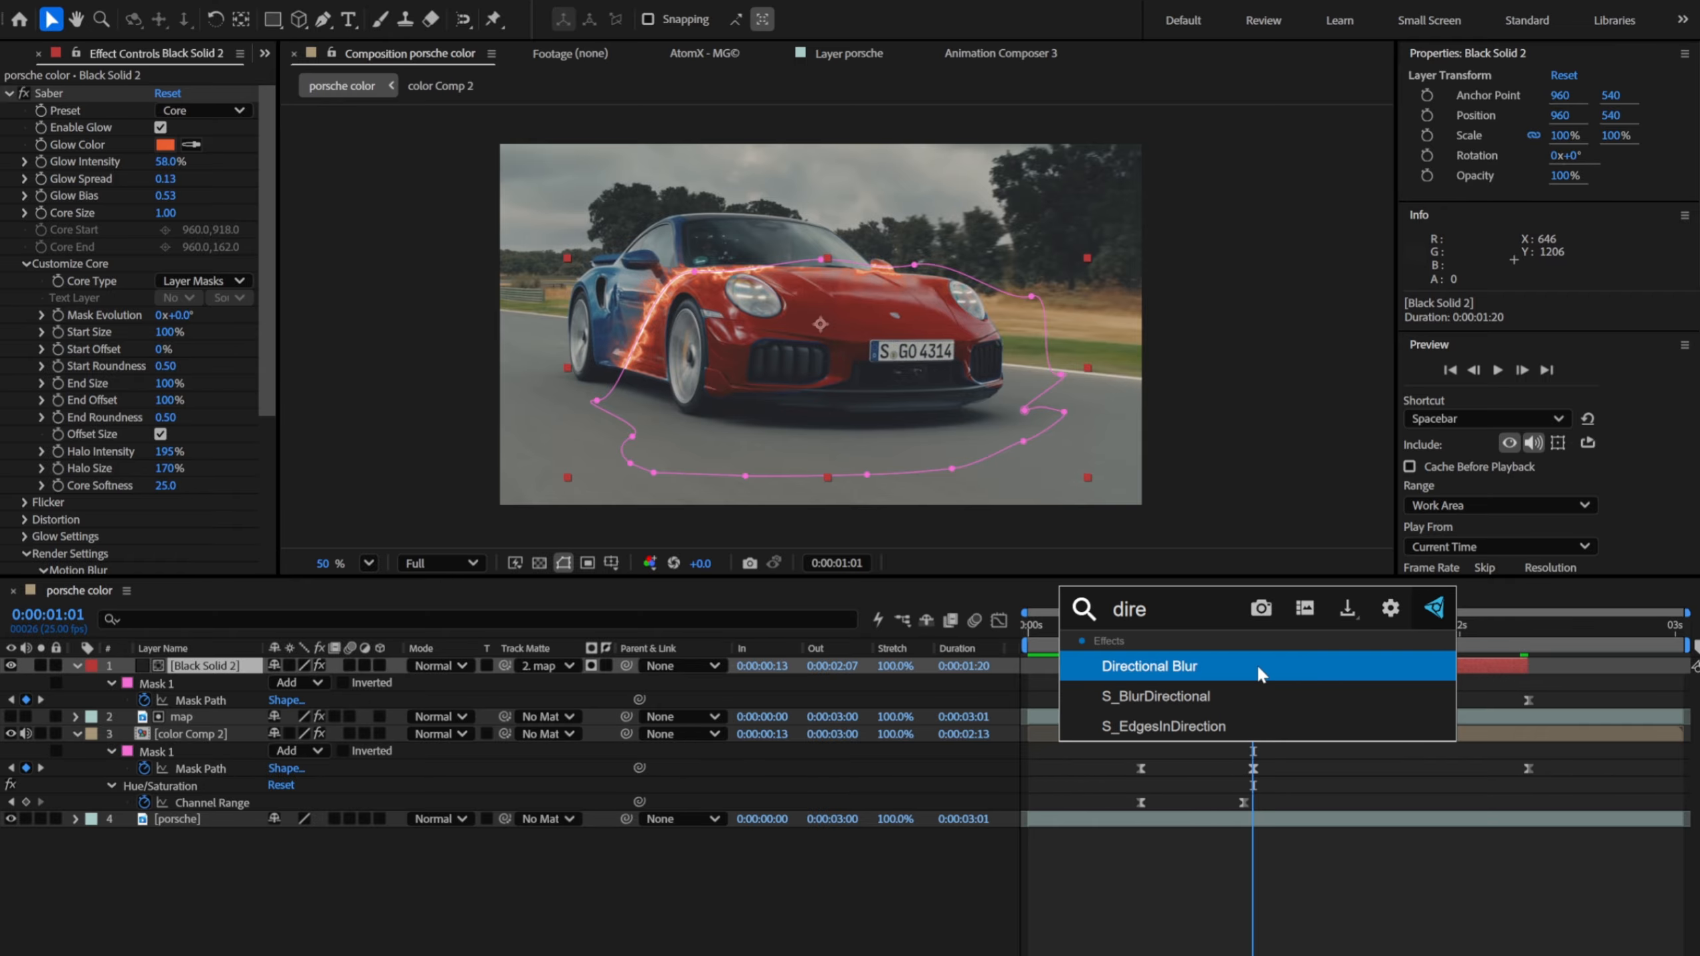
pyautogui.click(1256, 664)
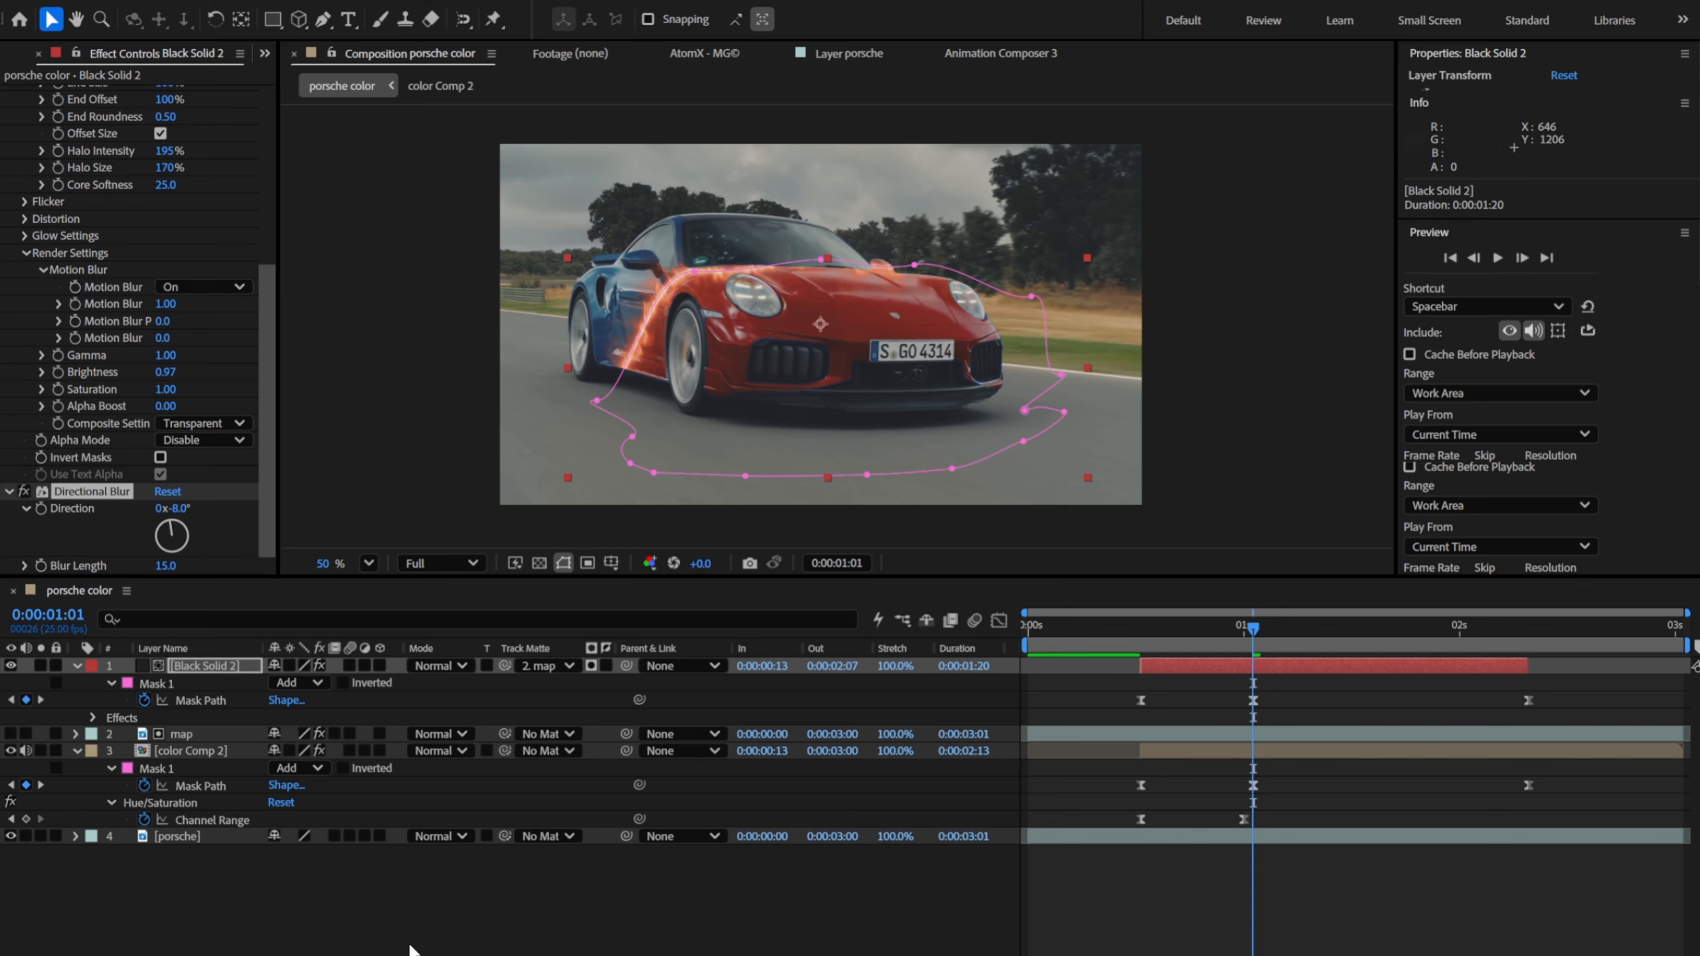
pyautogui.click(410, 949)
pyautogui.press('Home')
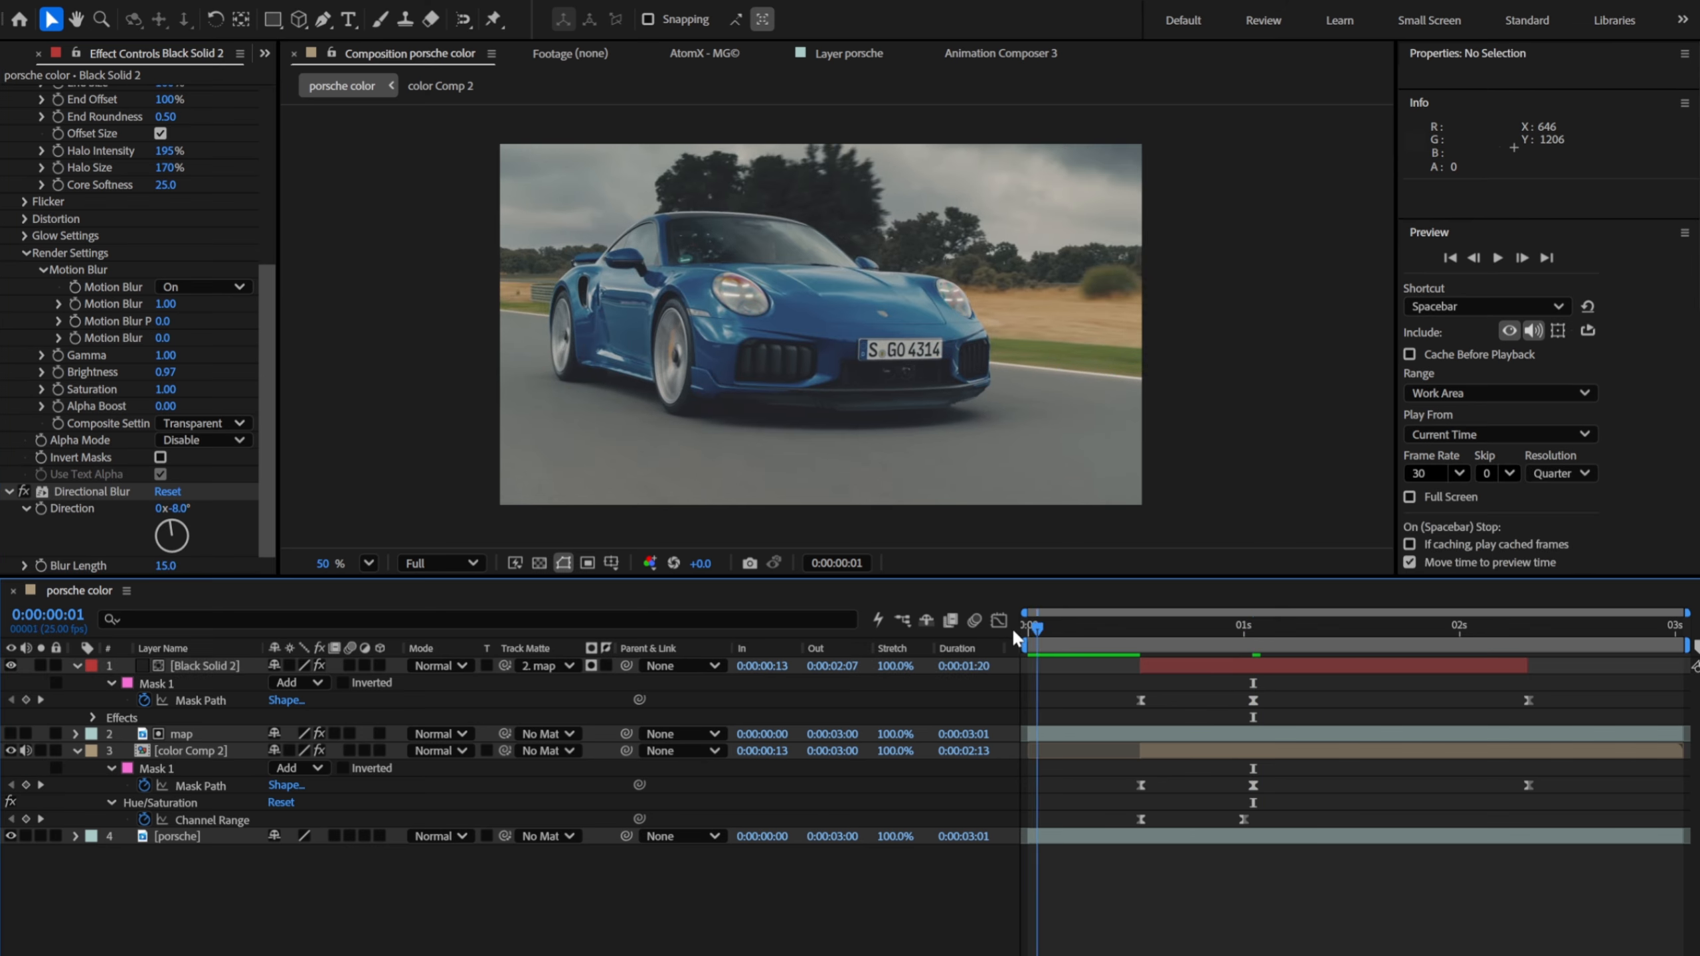
pyautogui.press('space')
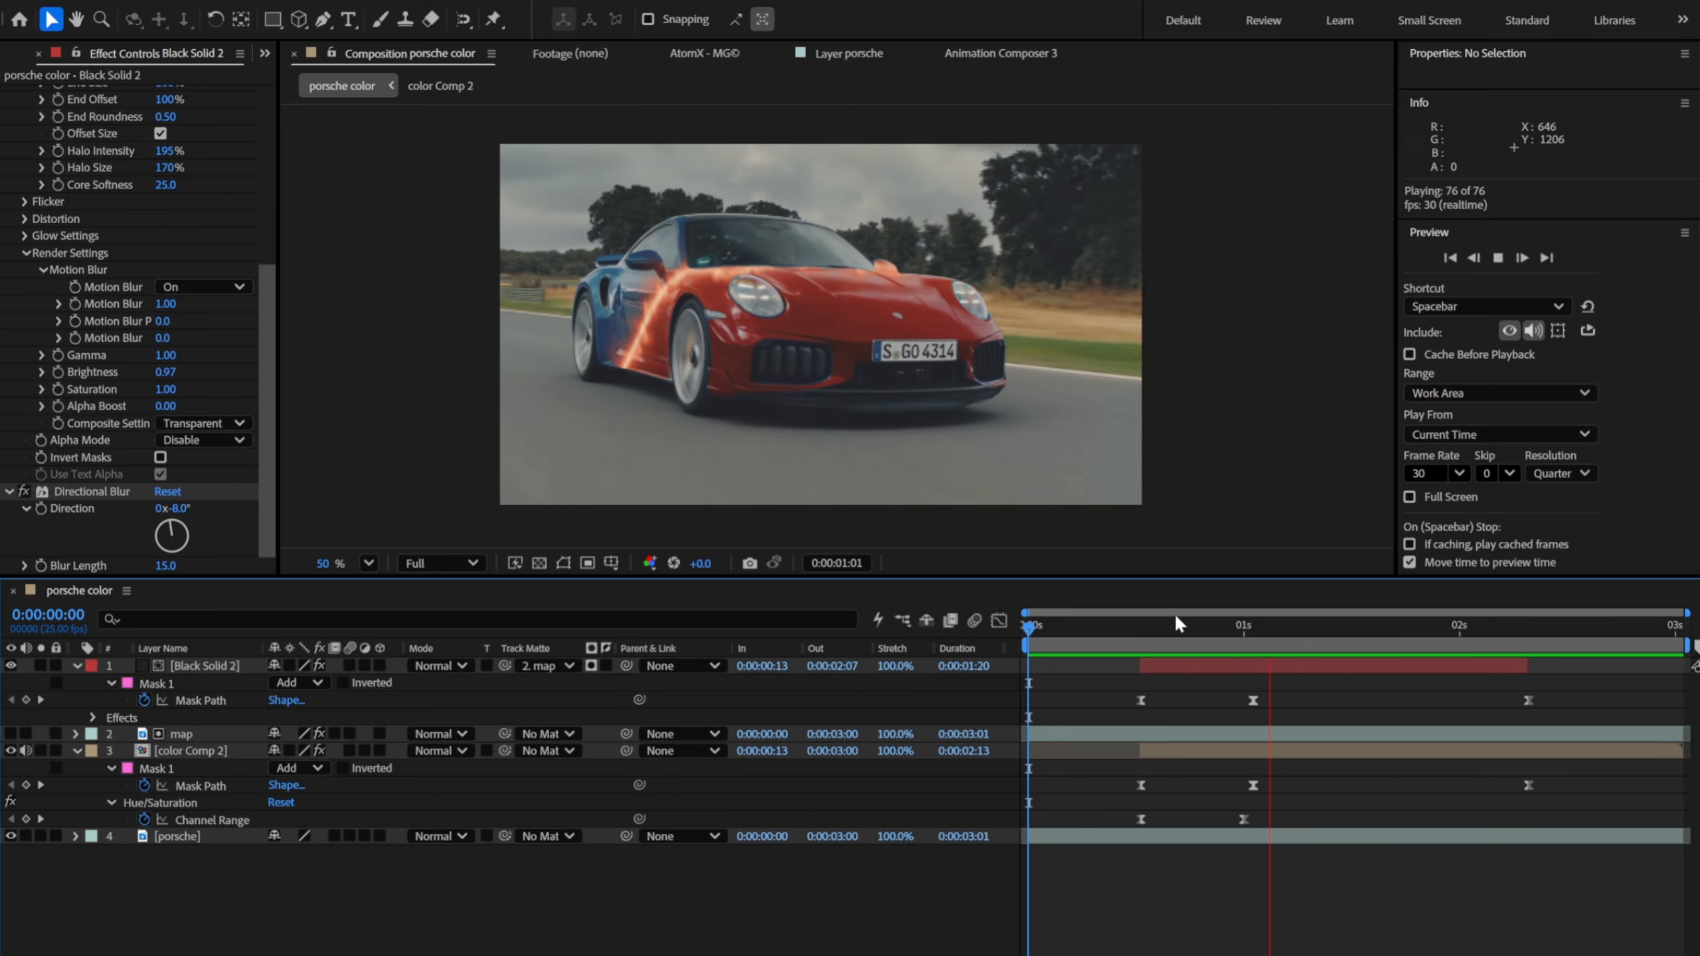
# Step: Set both easing values of the black solid's Mask Path keyframe at 0:00:01:01 to 12 with Keyframe Wingman, and preview the animation
pyautogui.click(1251, 632)
pyautogui.click(1252, 700)
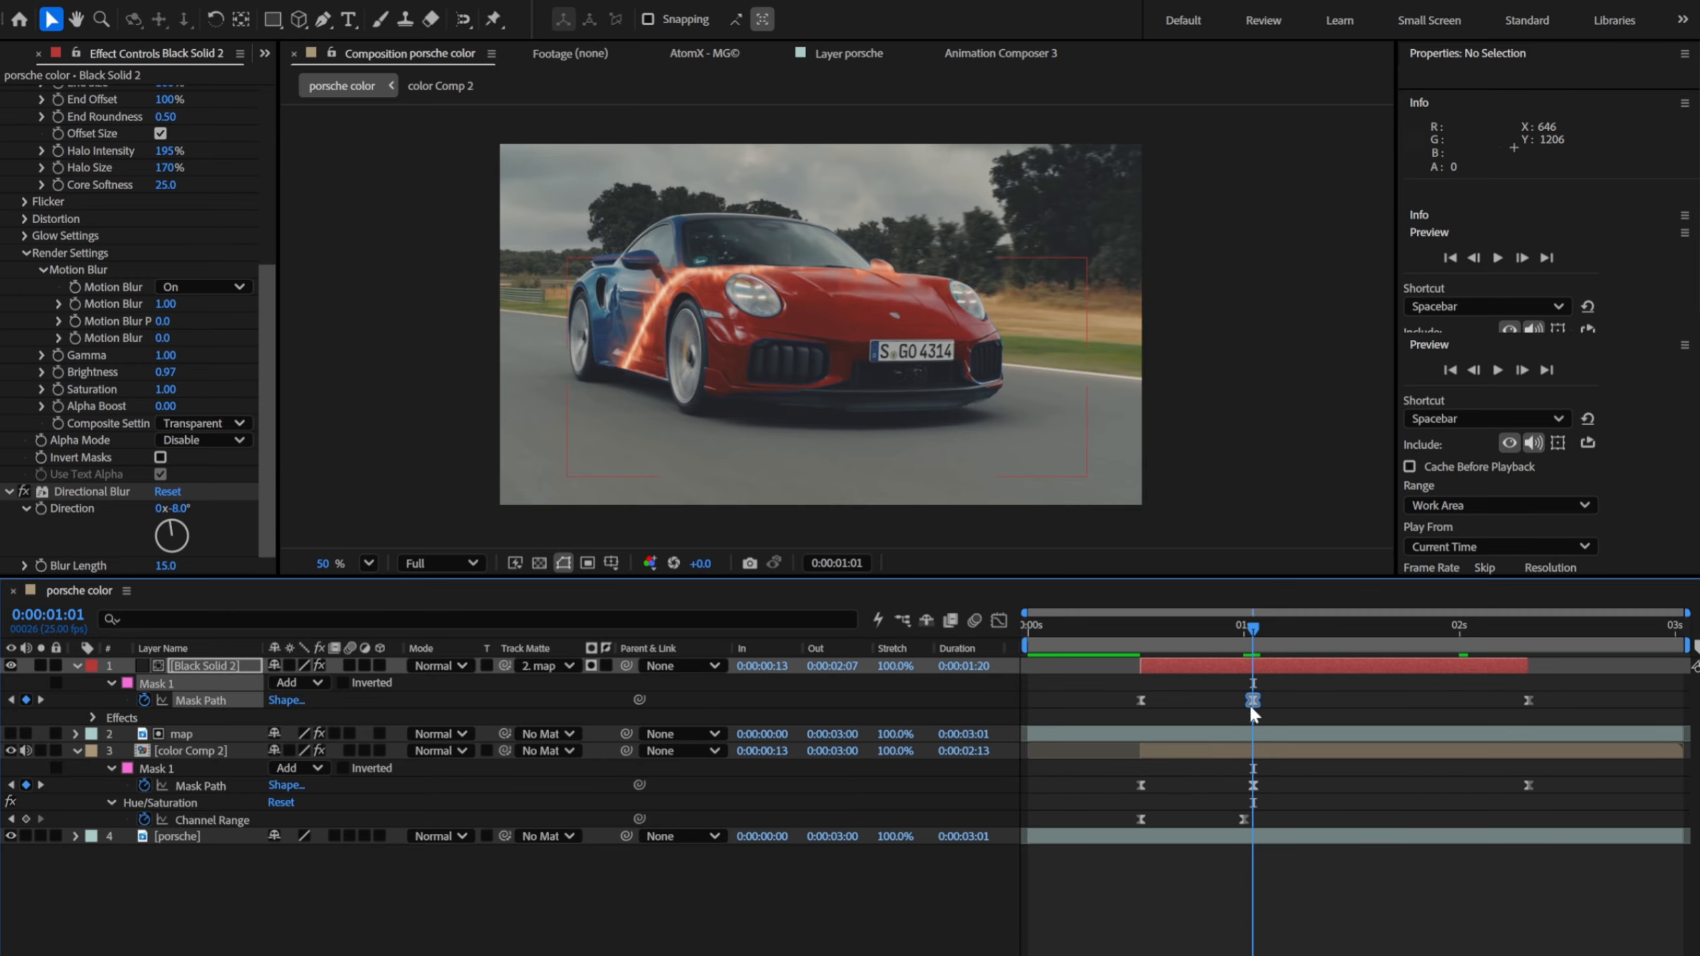
pyautogui.click(364, 4)
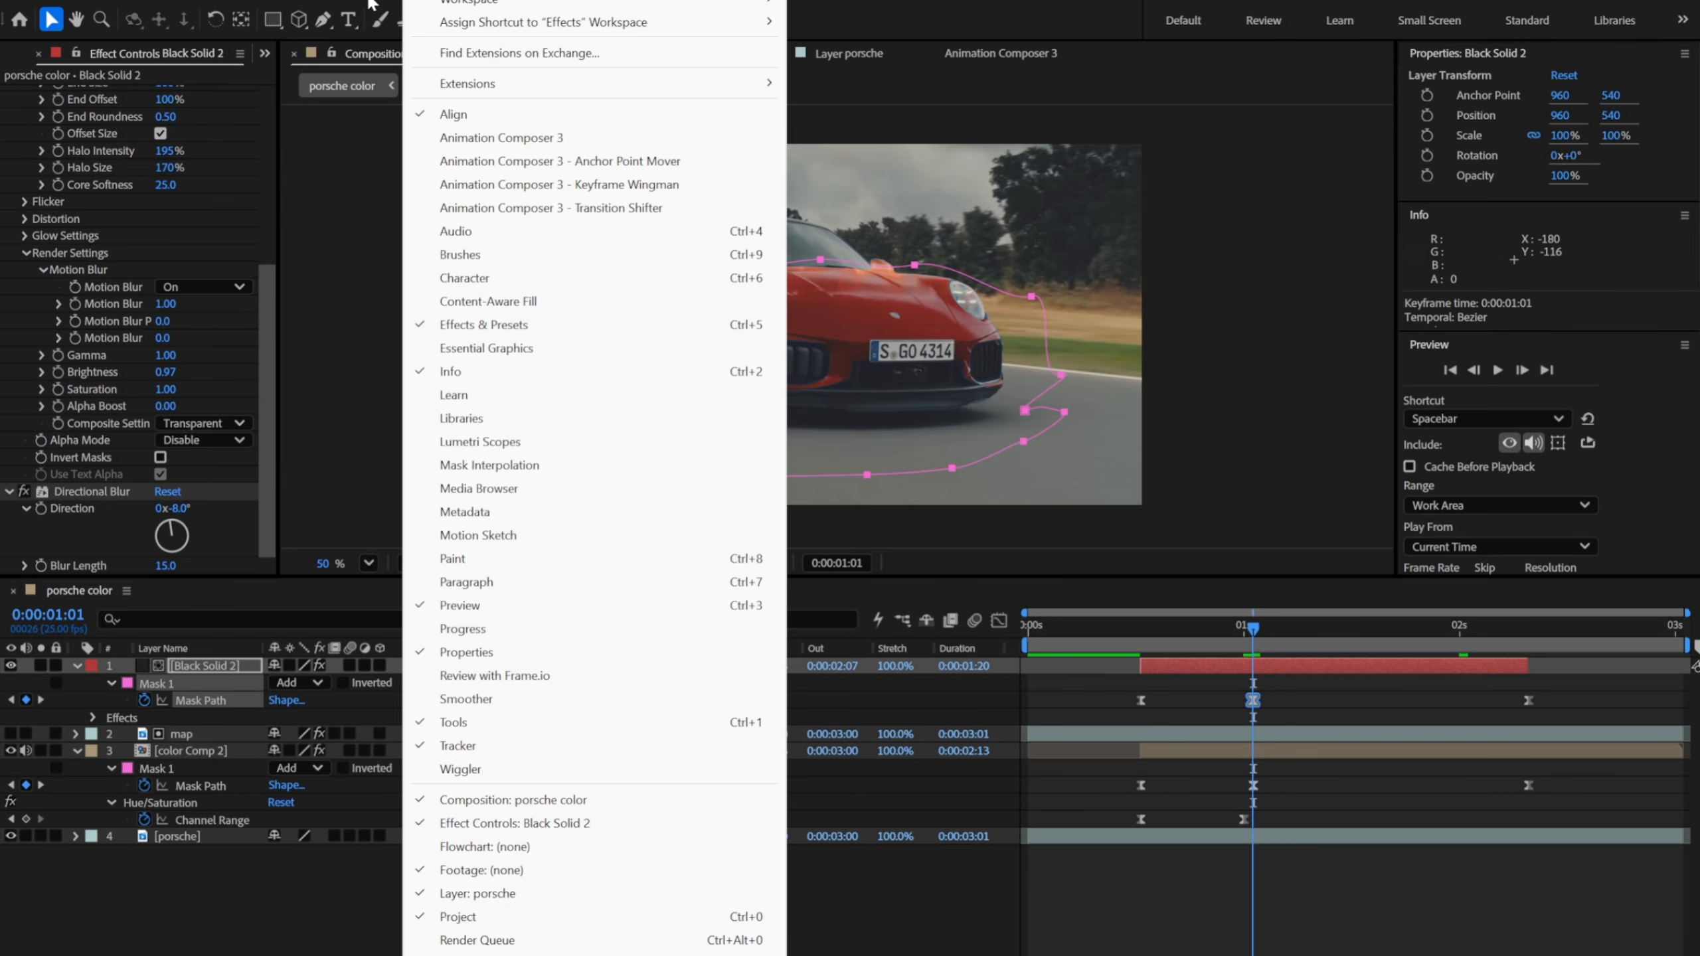
pyautogui.click(598, 186)
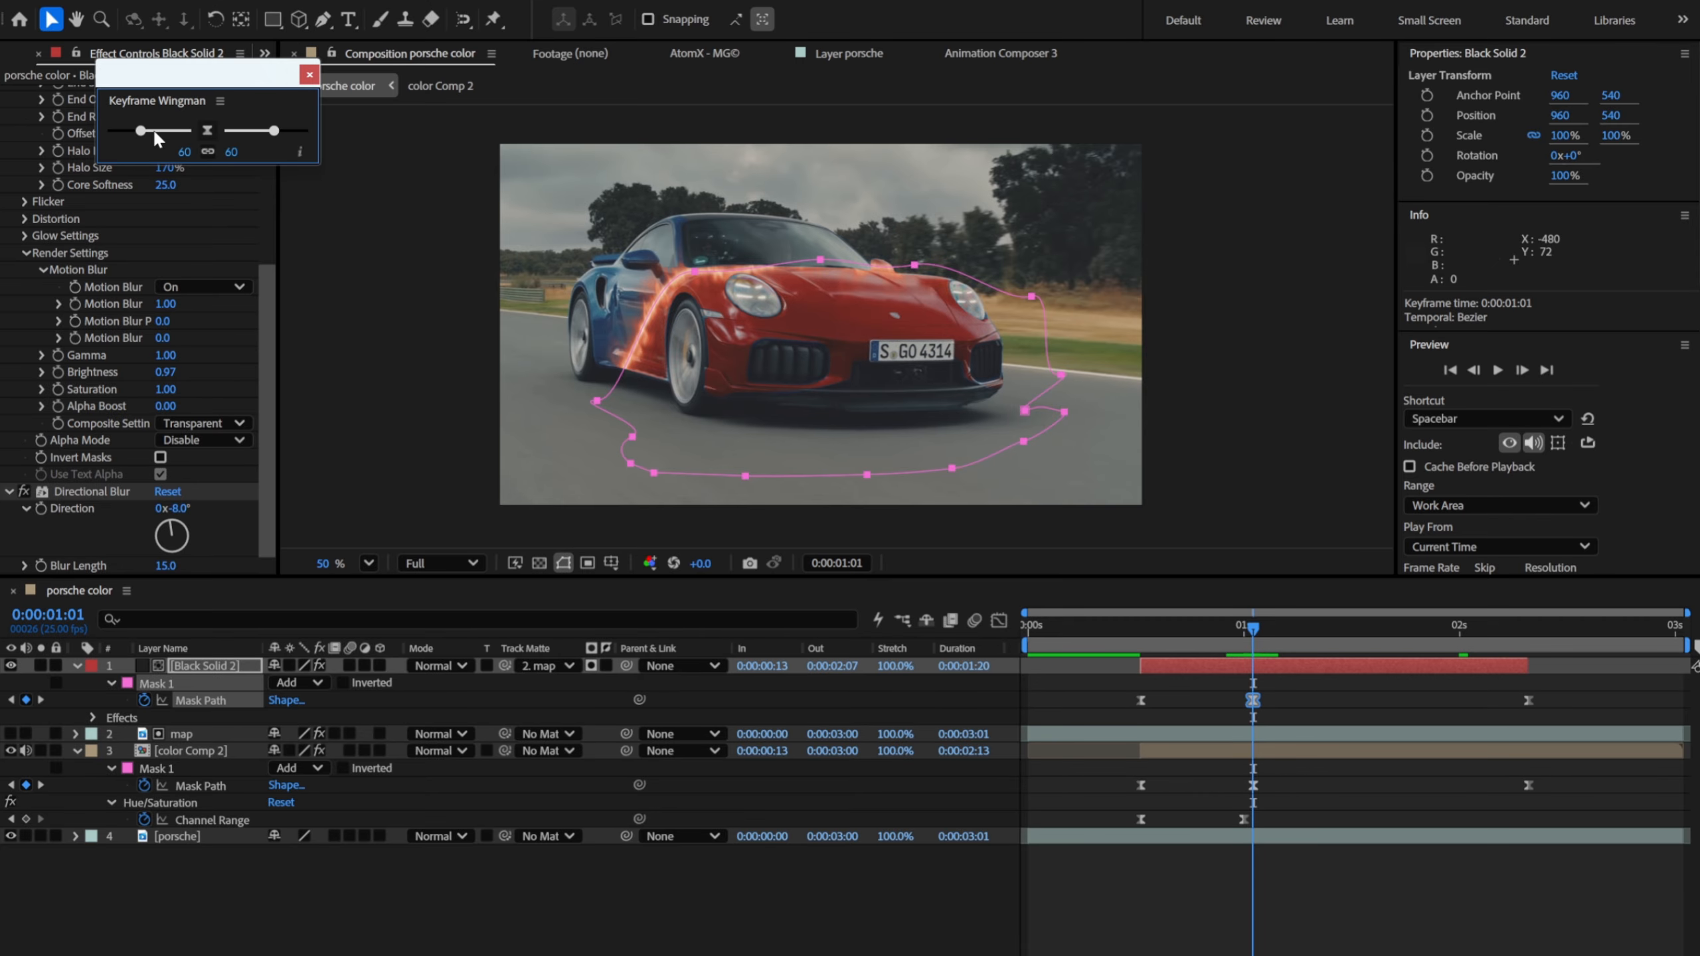
pyautogui.moveTo(150, 127); pyautogui.dragTo(184, 148)
pyautogui.click(914, 847)
pyautogui.click(1025, 625)
pyautogui.press('space')
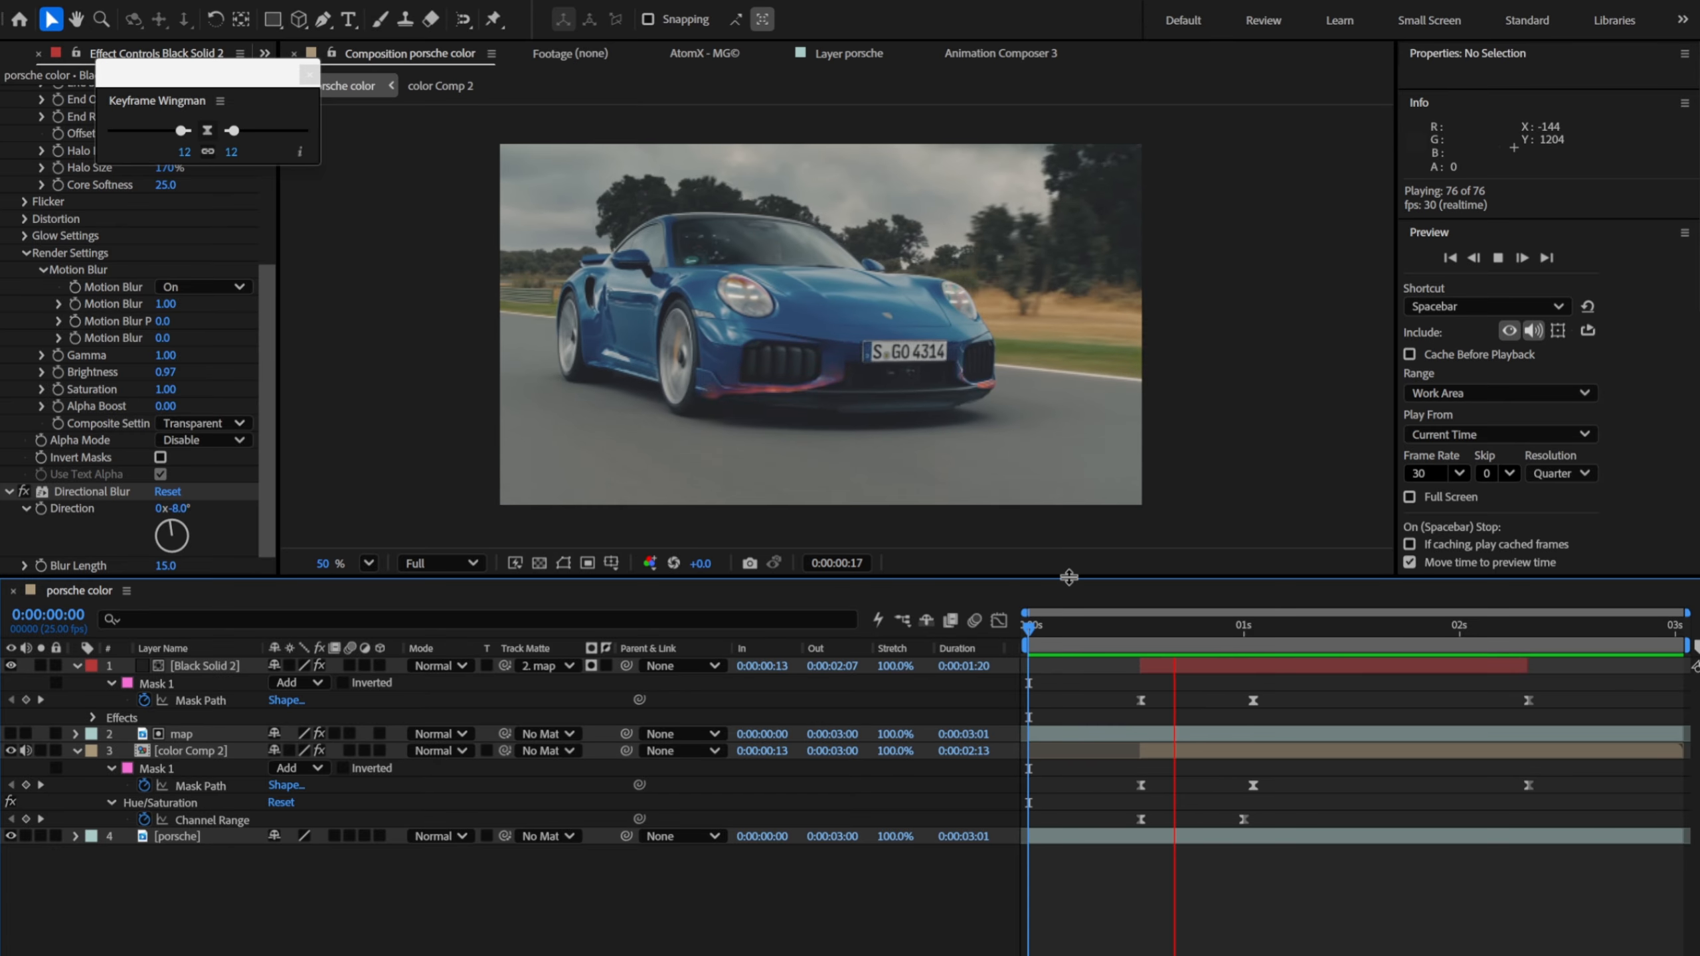